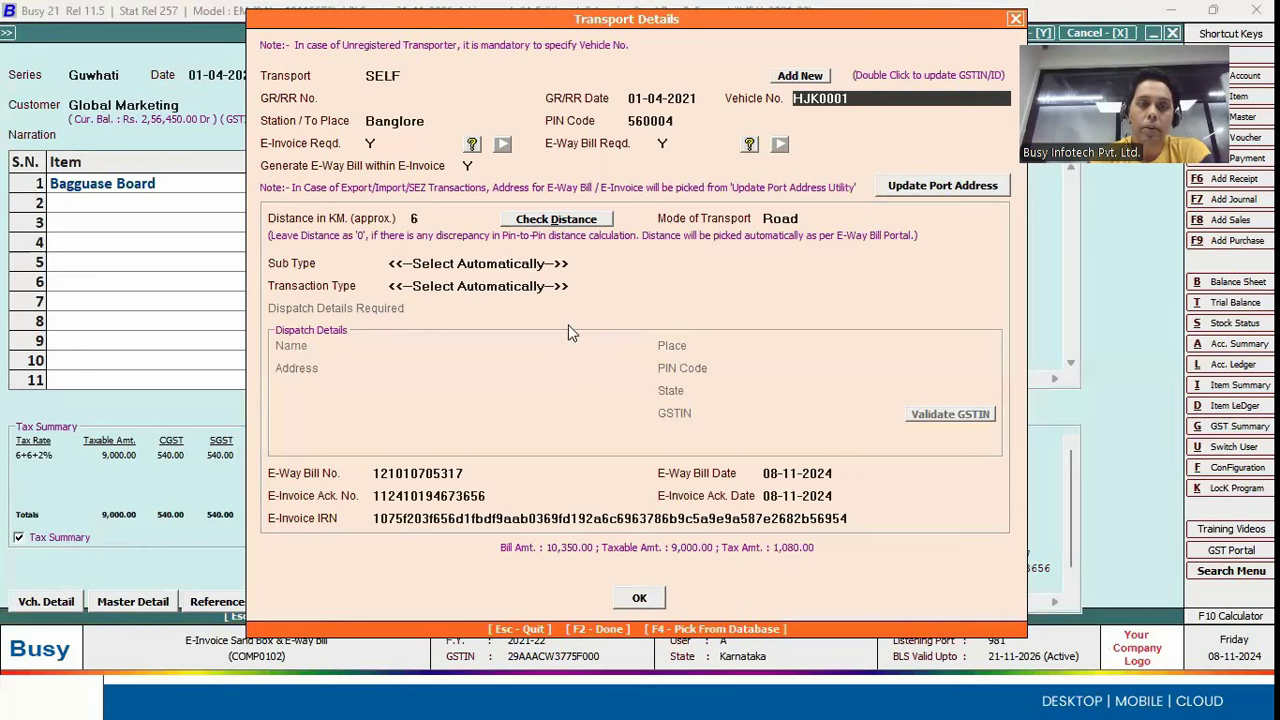
Step: Try the Bill To-Ship To transaction type and replace it with Bill From-Dispatch From in the transport details
{"action": "left_click", "coordinate": [561, 286]}
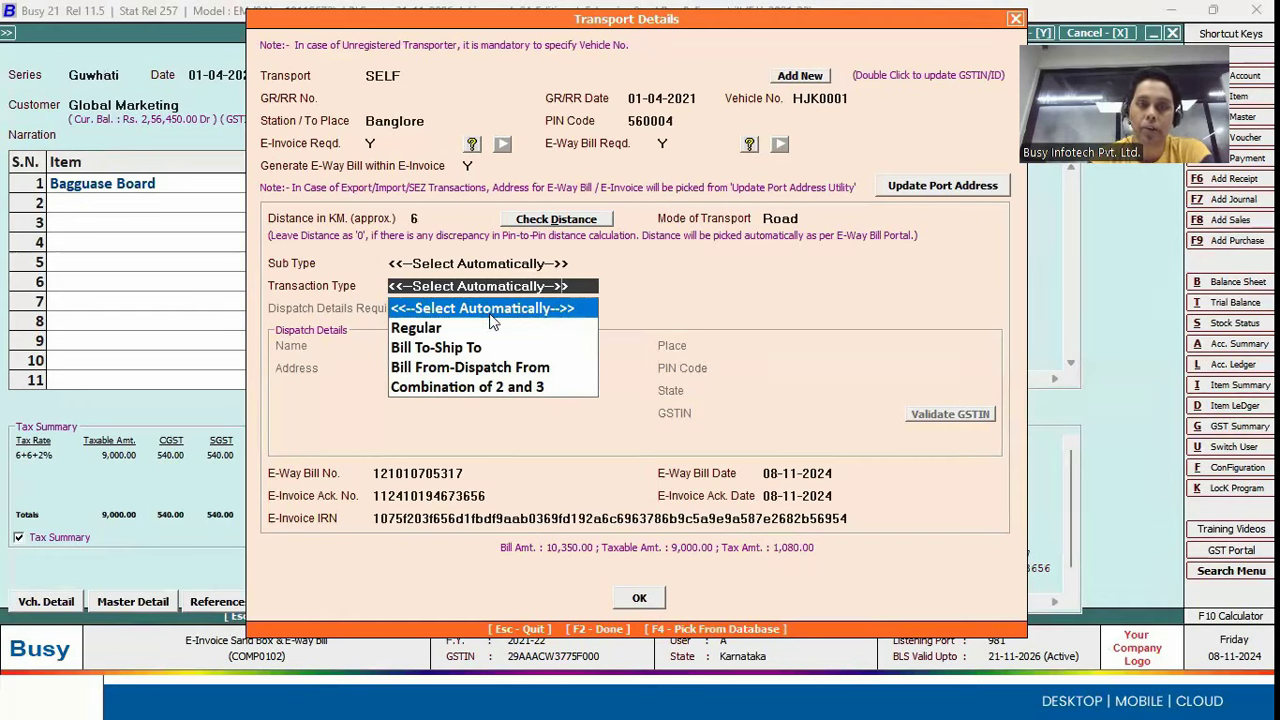
{"action": "left_click", "coordinate": [458, 355]}
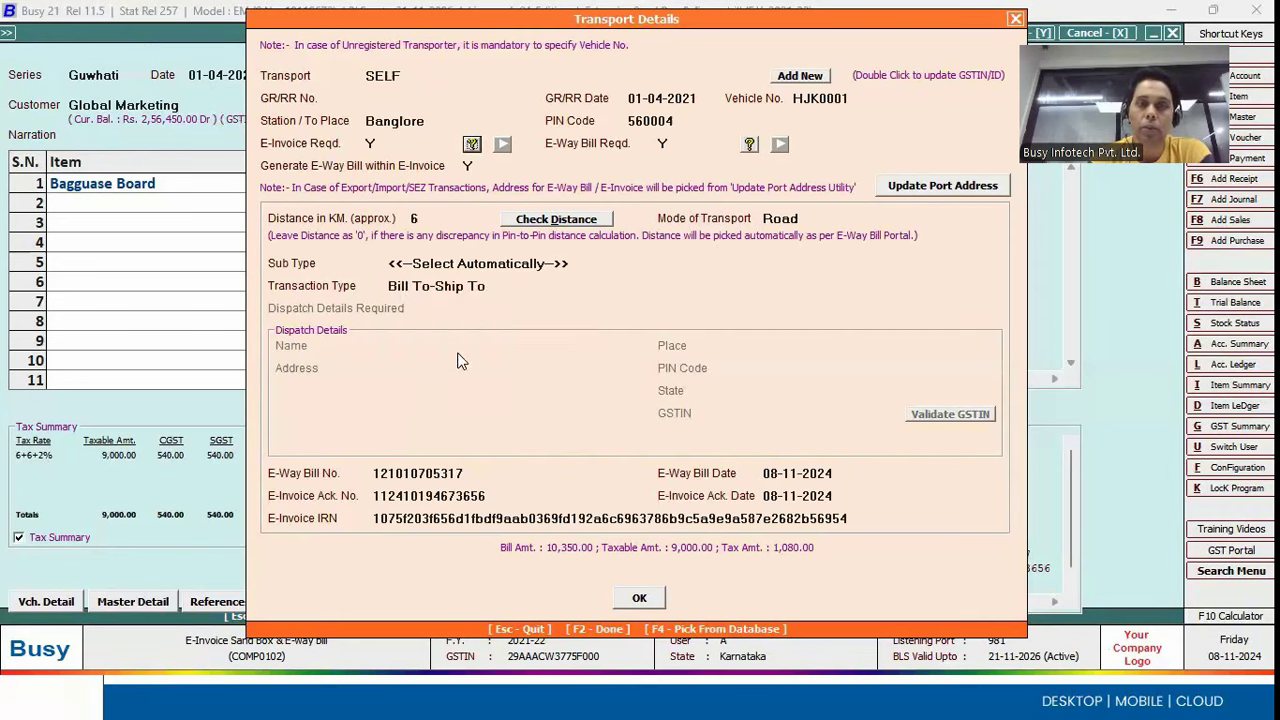
{"action": "left_click", "coordinate": [502, 286]}
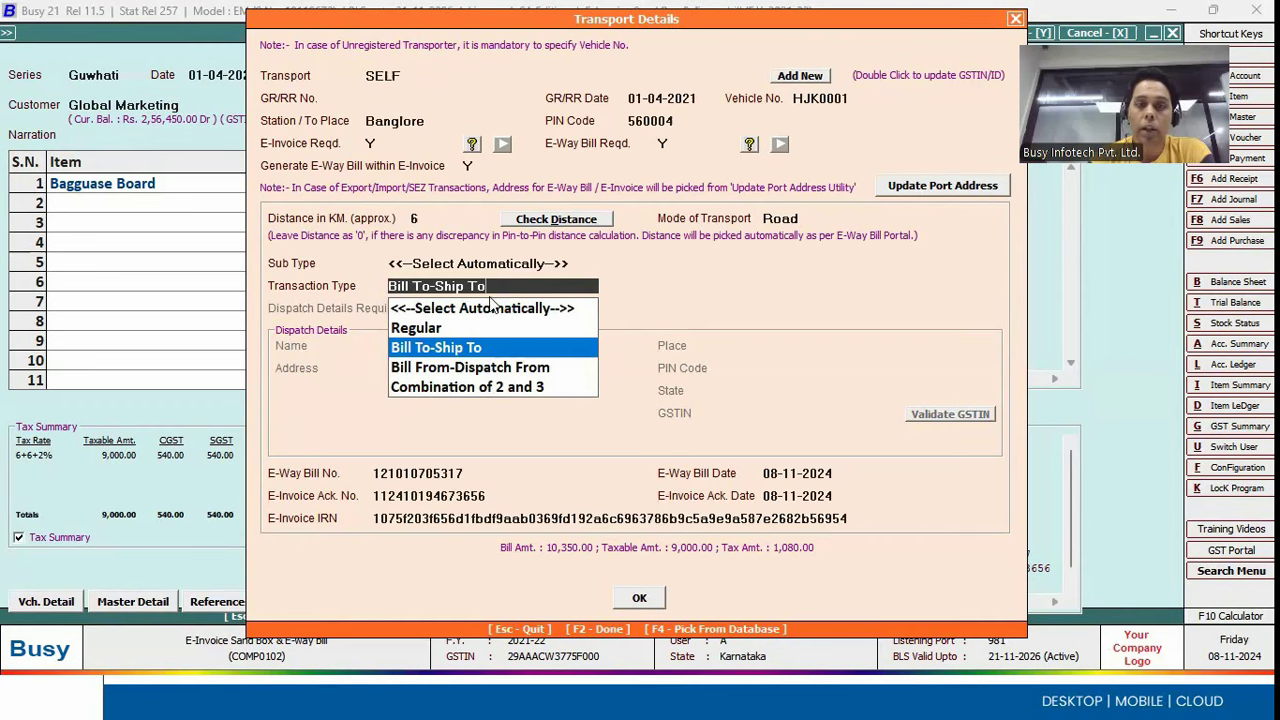
{"action": "left_click", "coordinate": [495, 369]}
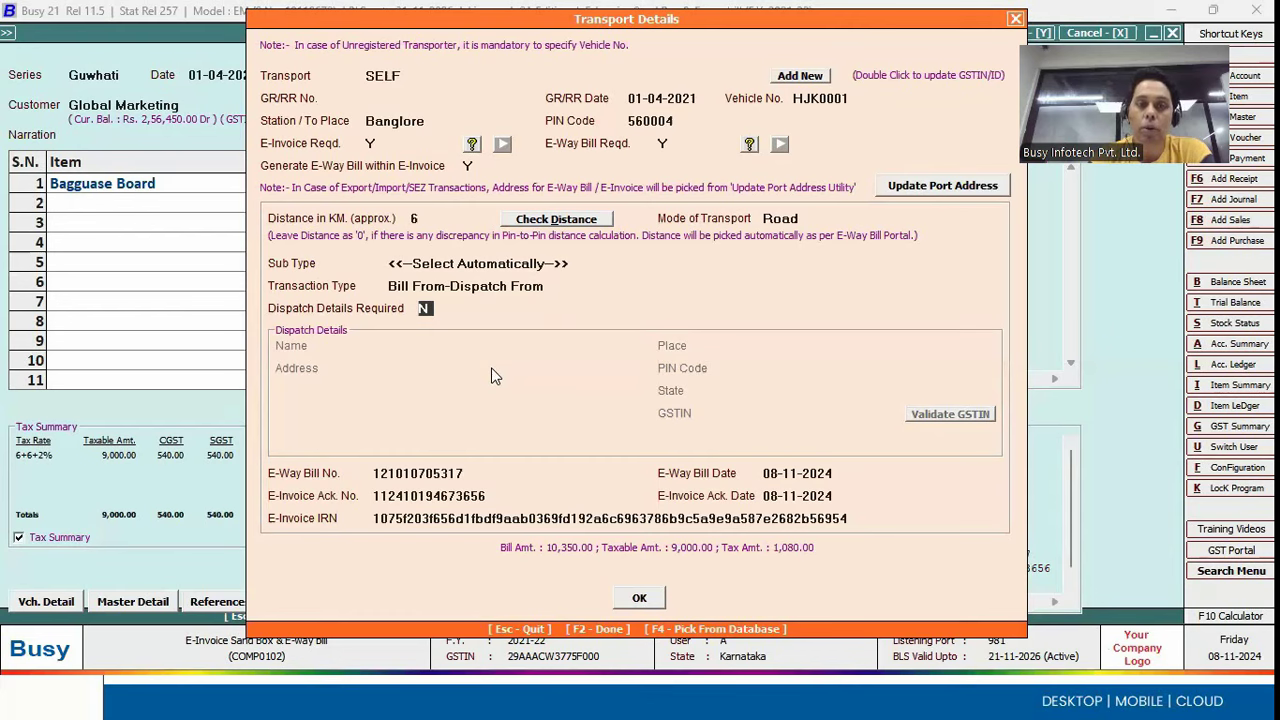
Step: Set Dispatch Details Required to Y and go through the dispatch address and PIN code fields
{"action": "key", "text": "y"}
{"action": "key", "text": "Return"}
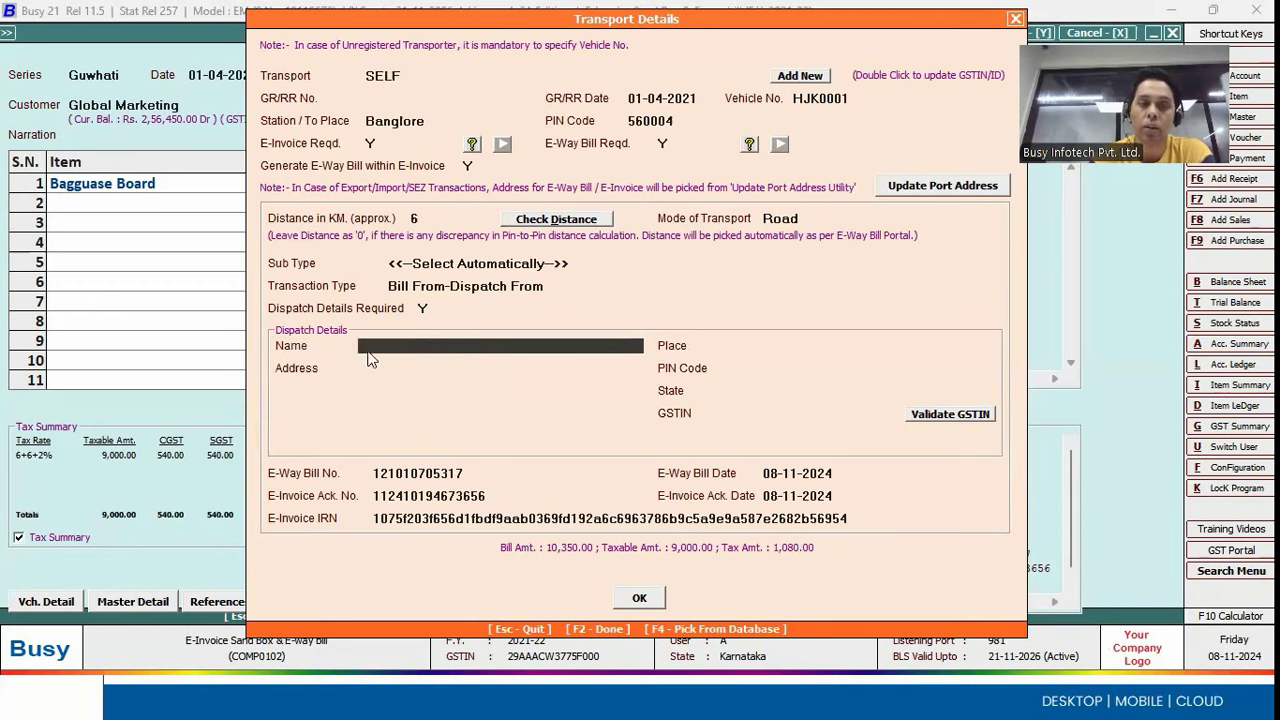
{"action": "left_click", "coordinate": [403, 369]}
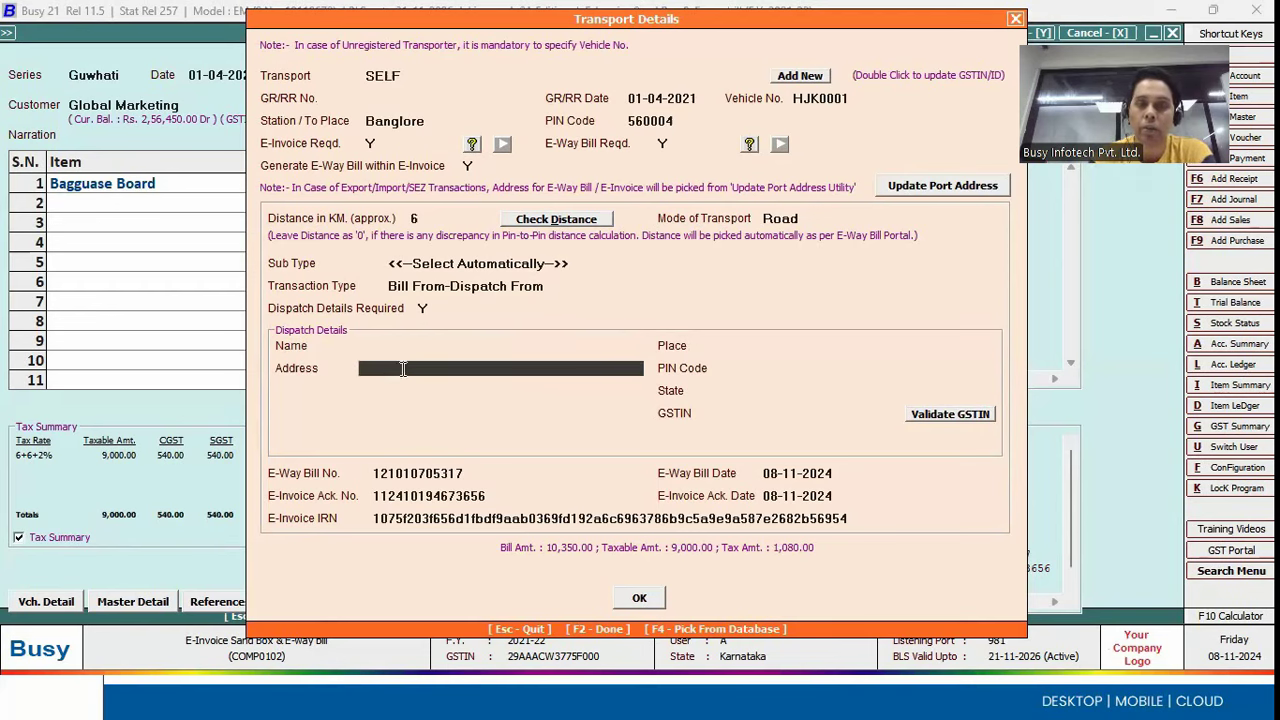
{"action": "left_click", "coordinate": [810, 370]}
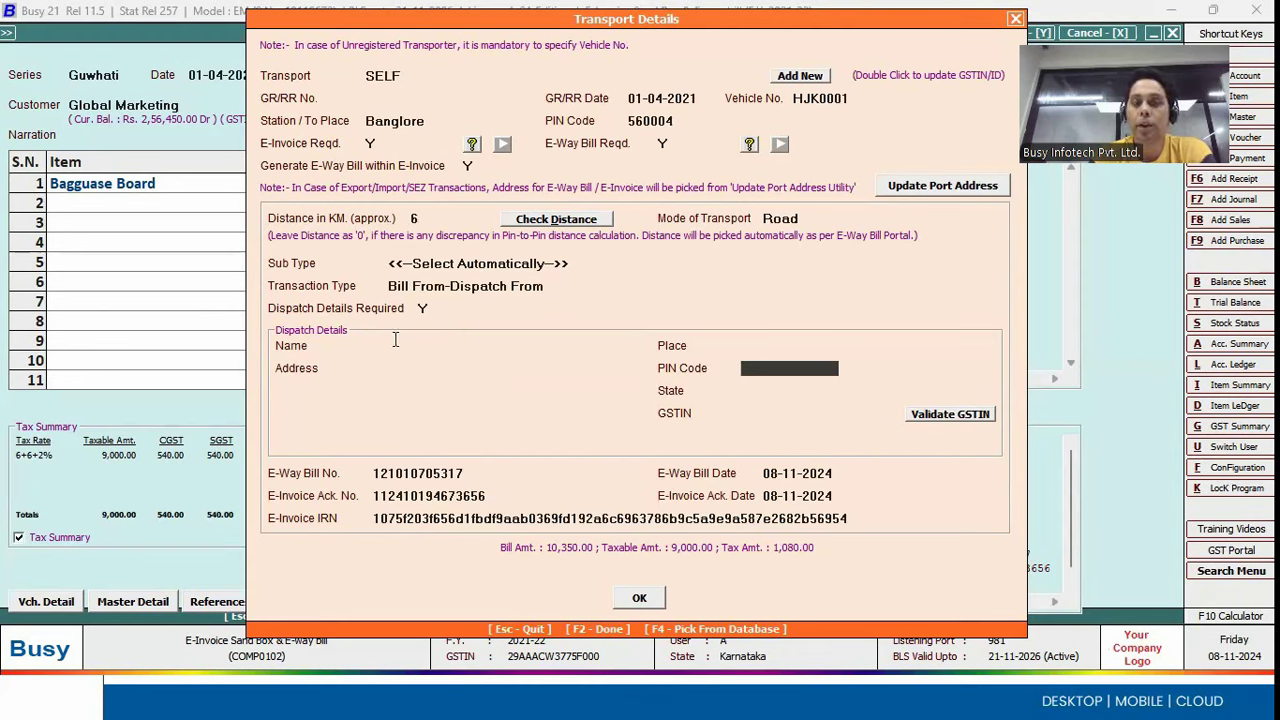
Step: Try the Combination of 2 and 3 transaction type and return the transaction type to Select Automatically
{"action": "left_click", "coordinate": [466, 286]}
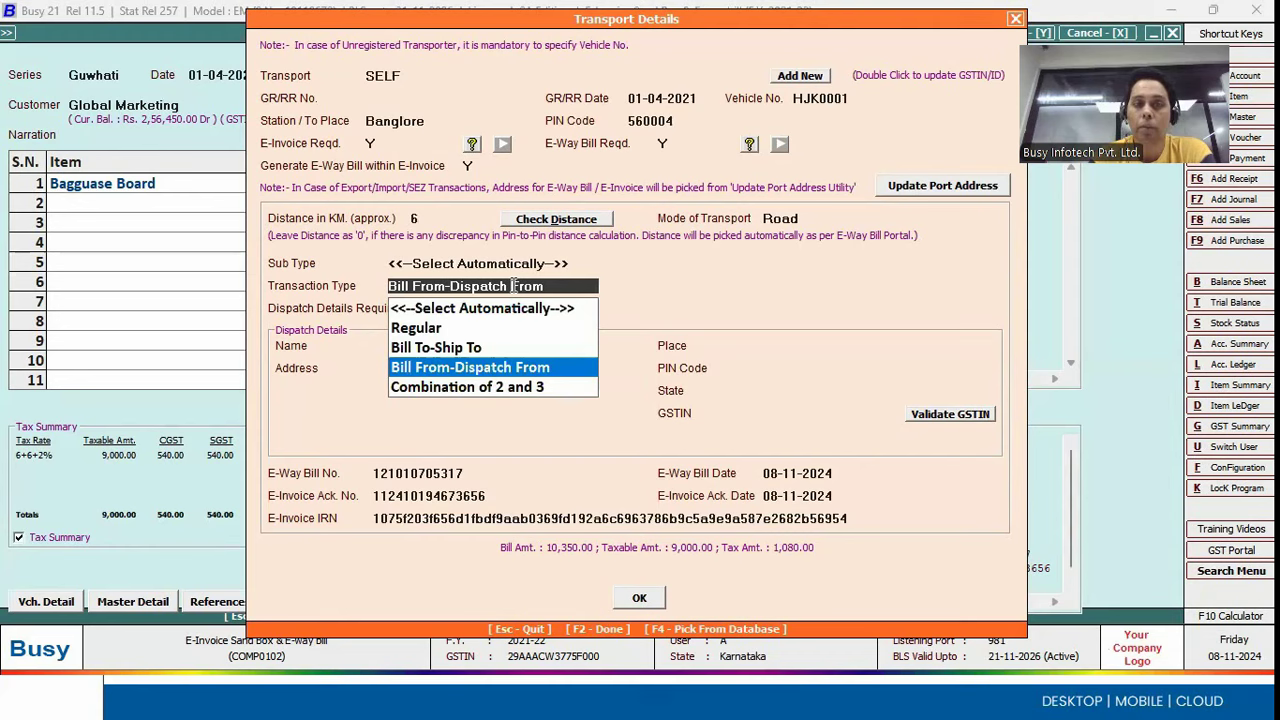
{"action": "left_click", "coordinate": [500, 387]}
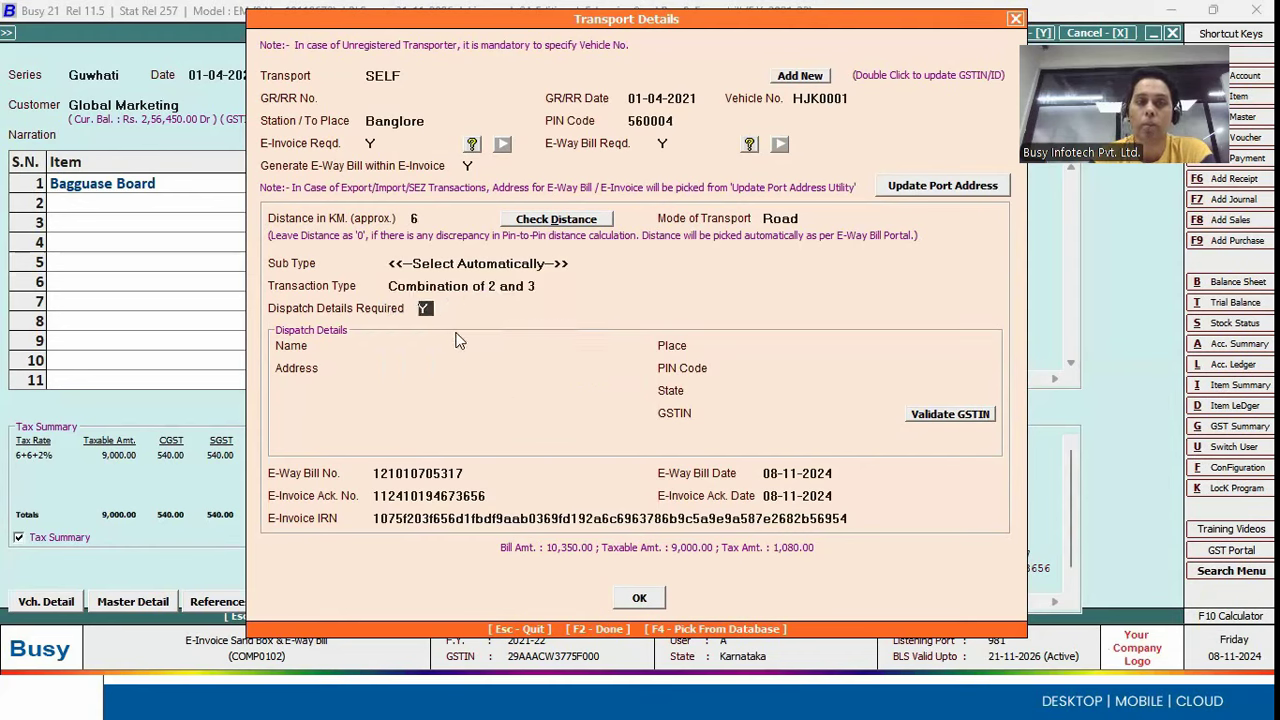
{"action": "left_click", "coordinate": [488, 288]}
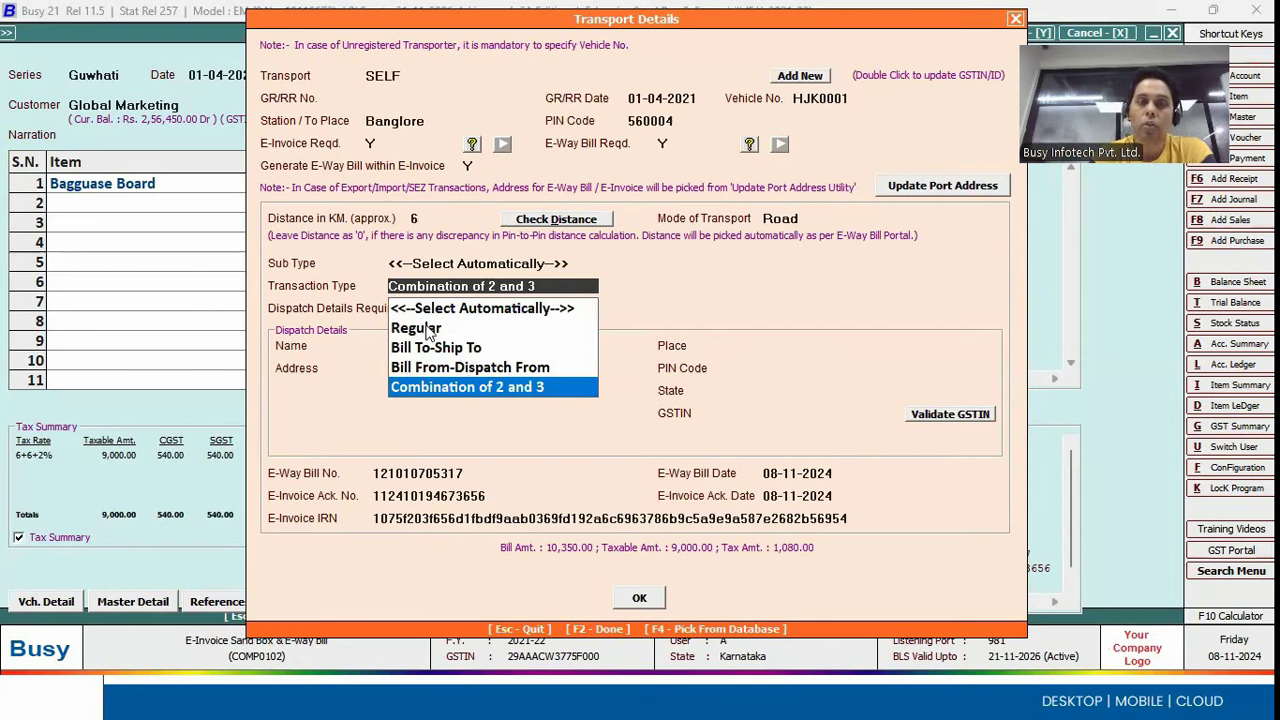
{"action": "left_click", "coordinate": [488, 388]}
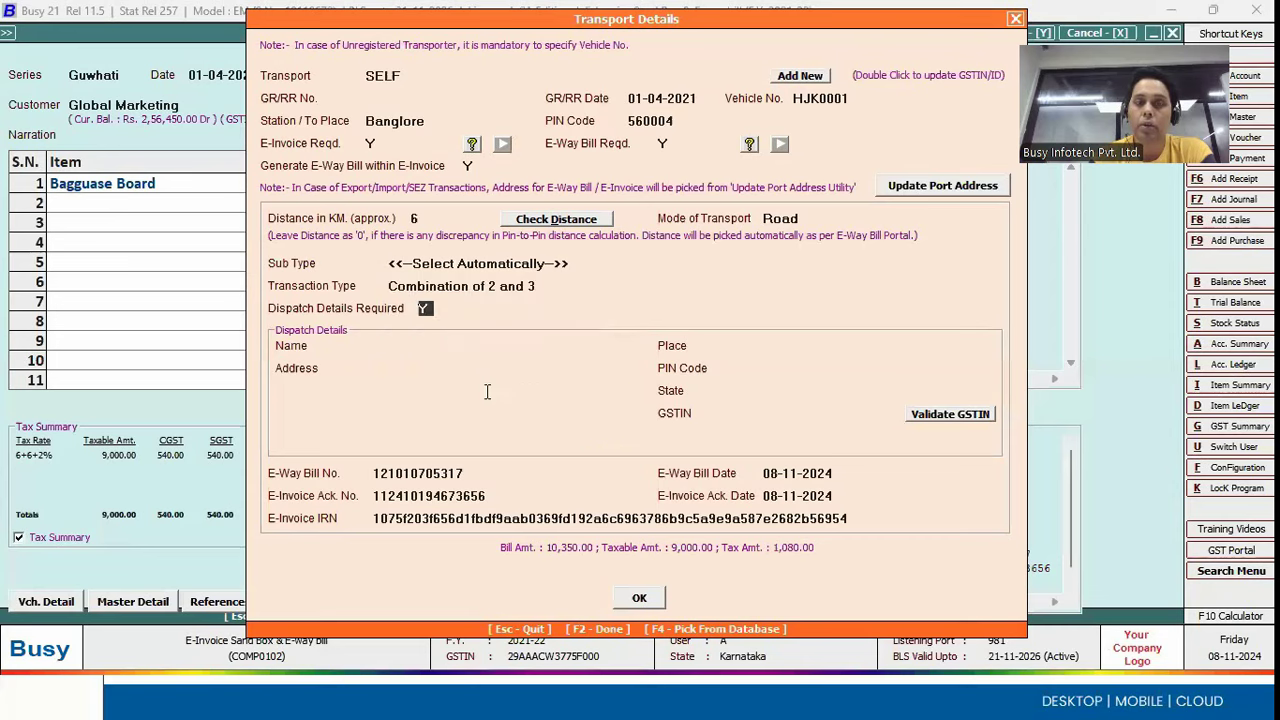
{"action": "left_click", "coordinate": [548, 286]}
{"action": "left_click", "coordinate": [475, 314]}
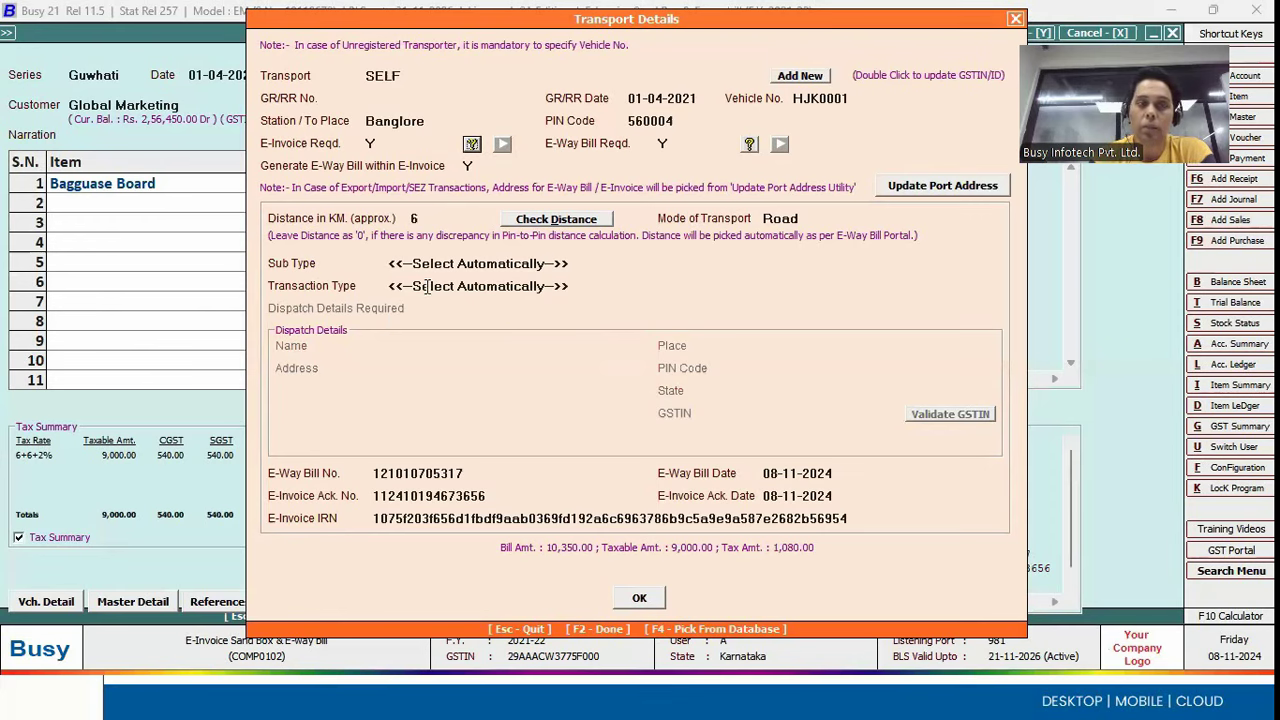
{"action": "left_click", "coordinate": [512, 288]}
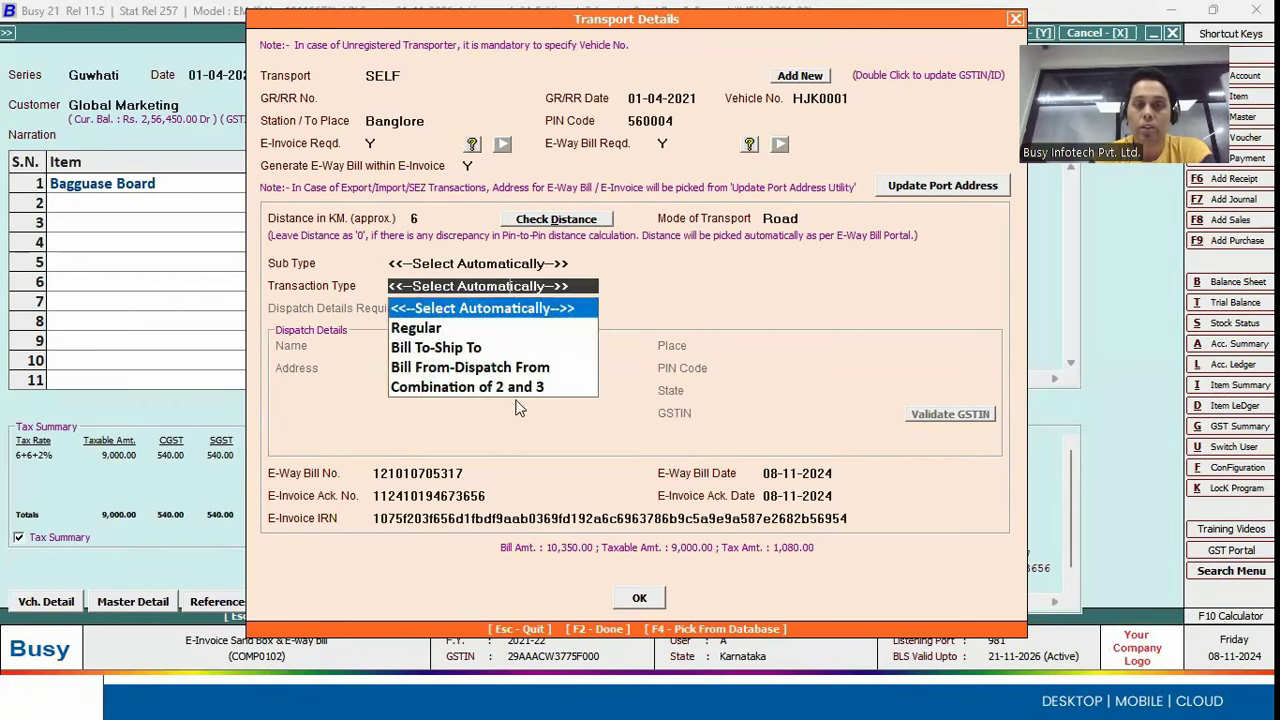
{"action": "left_click", "coordinate": [497, 307]}
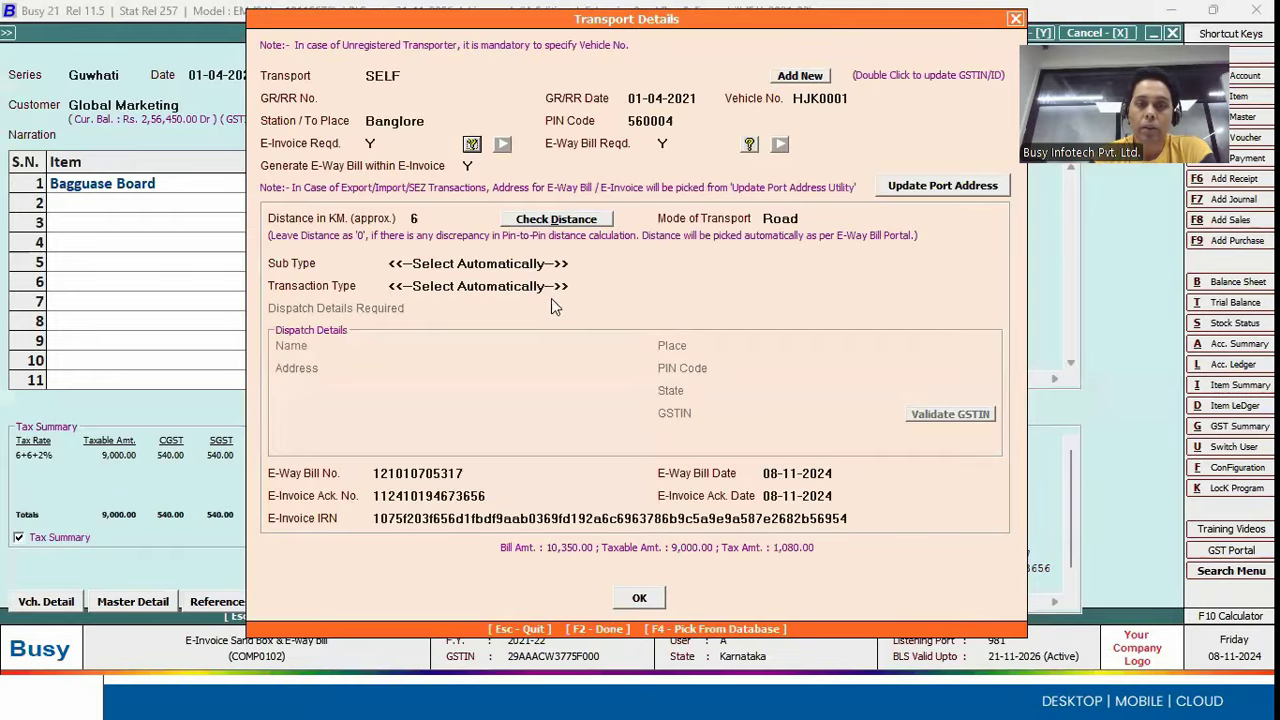
Step: Set the e-way bill sub type to Supply in the transport details
{"action": "left_click", "coordinate": [549, 286]}
{"action": "left_click", "coordinate": [560, 263]}
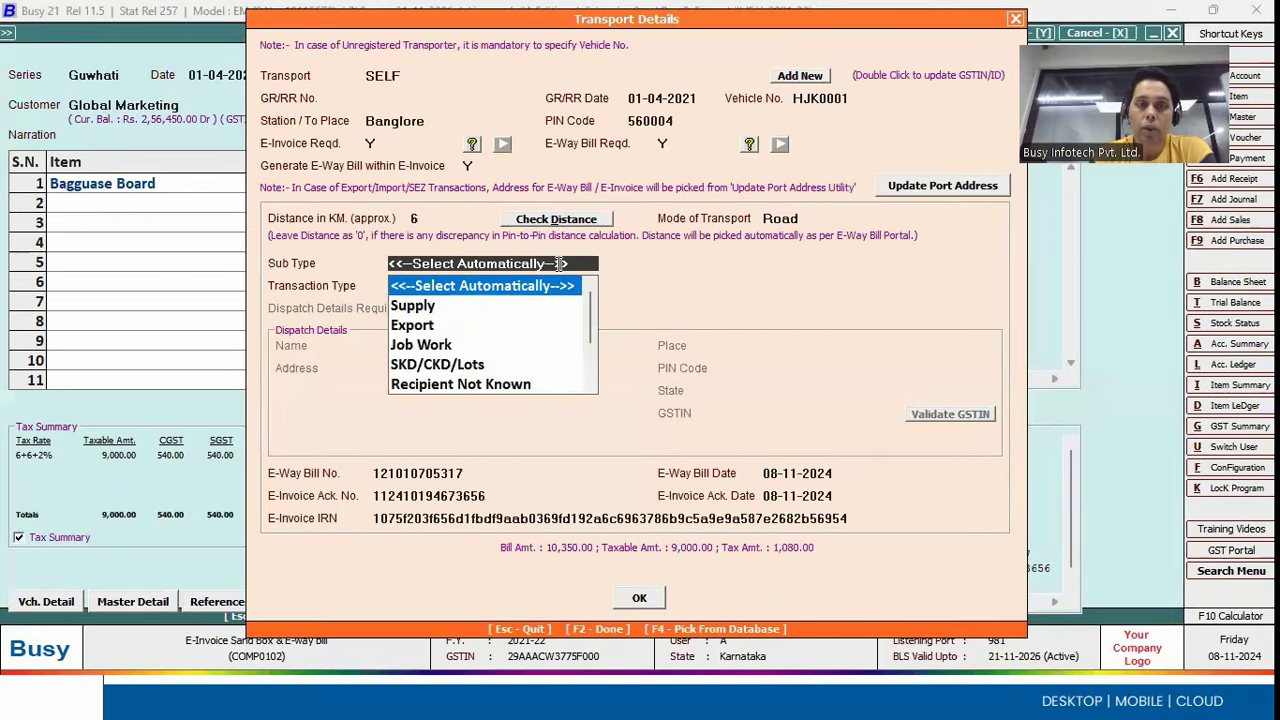
{"action": "left_click", "coordinate": [418, 307]}
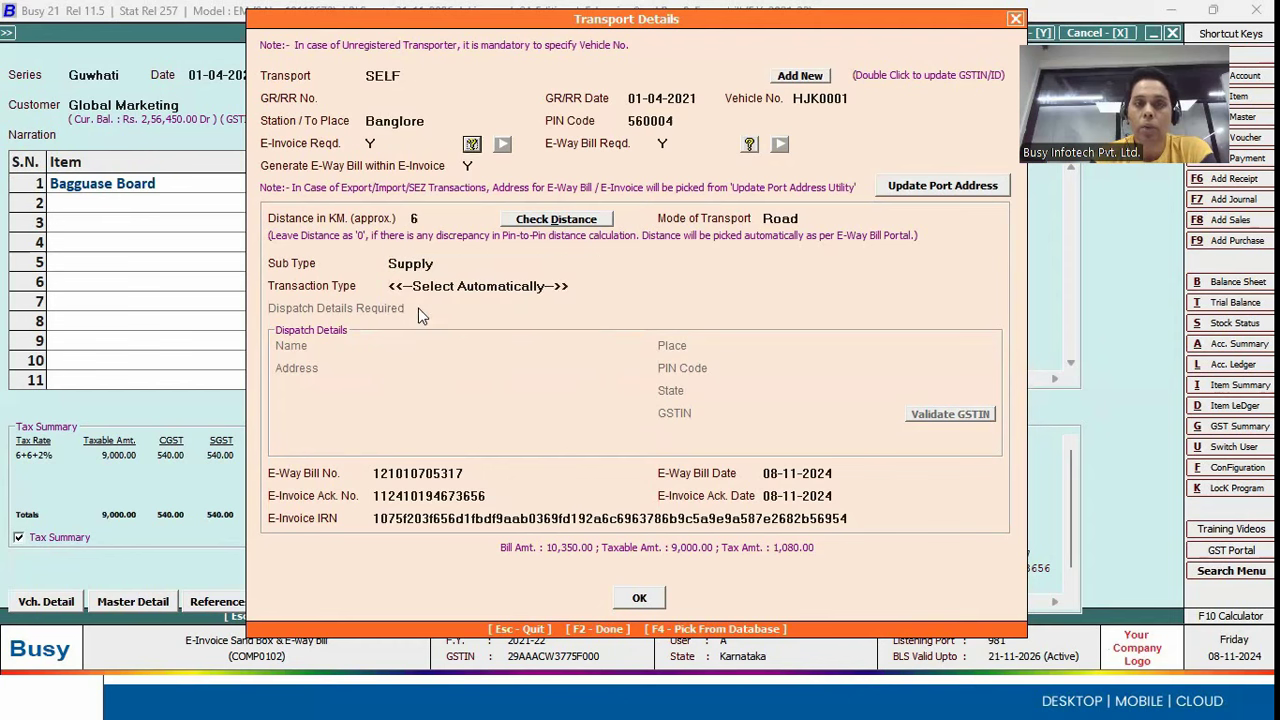
{"action": "left_click", "coordinate": [450, 268]}
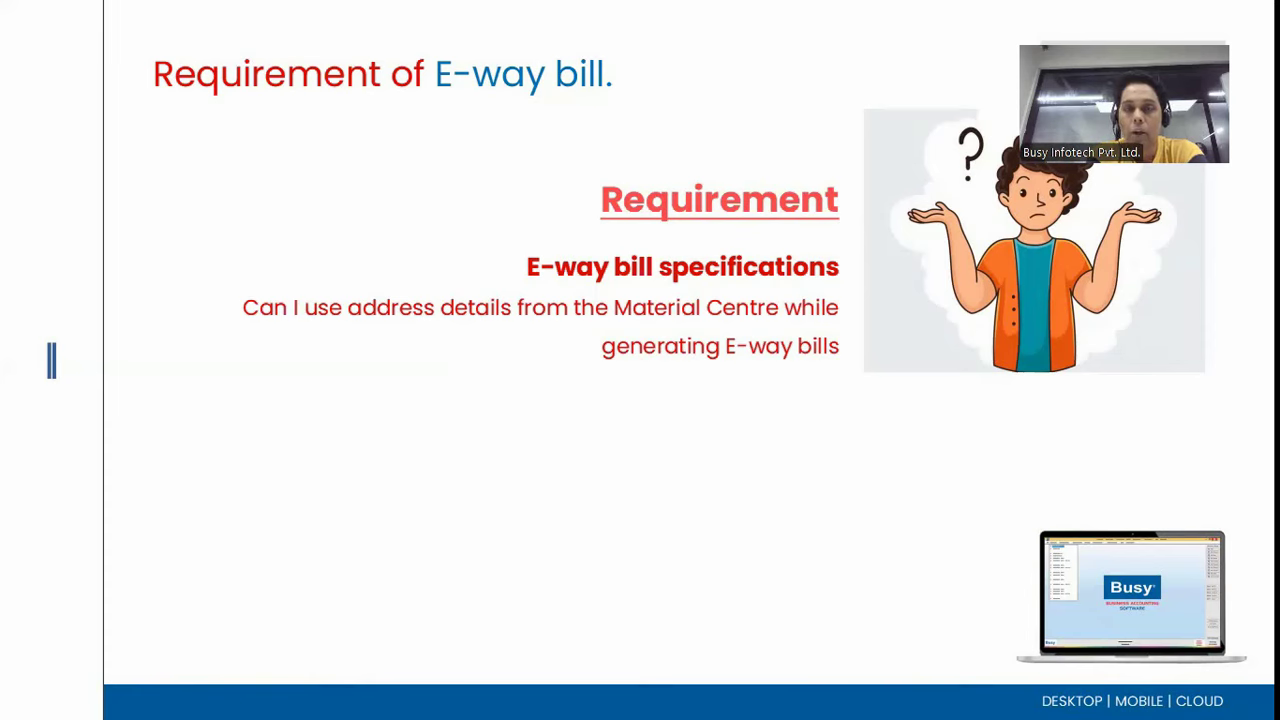
{"action": "left_click", "coordinate": [445, 530]}
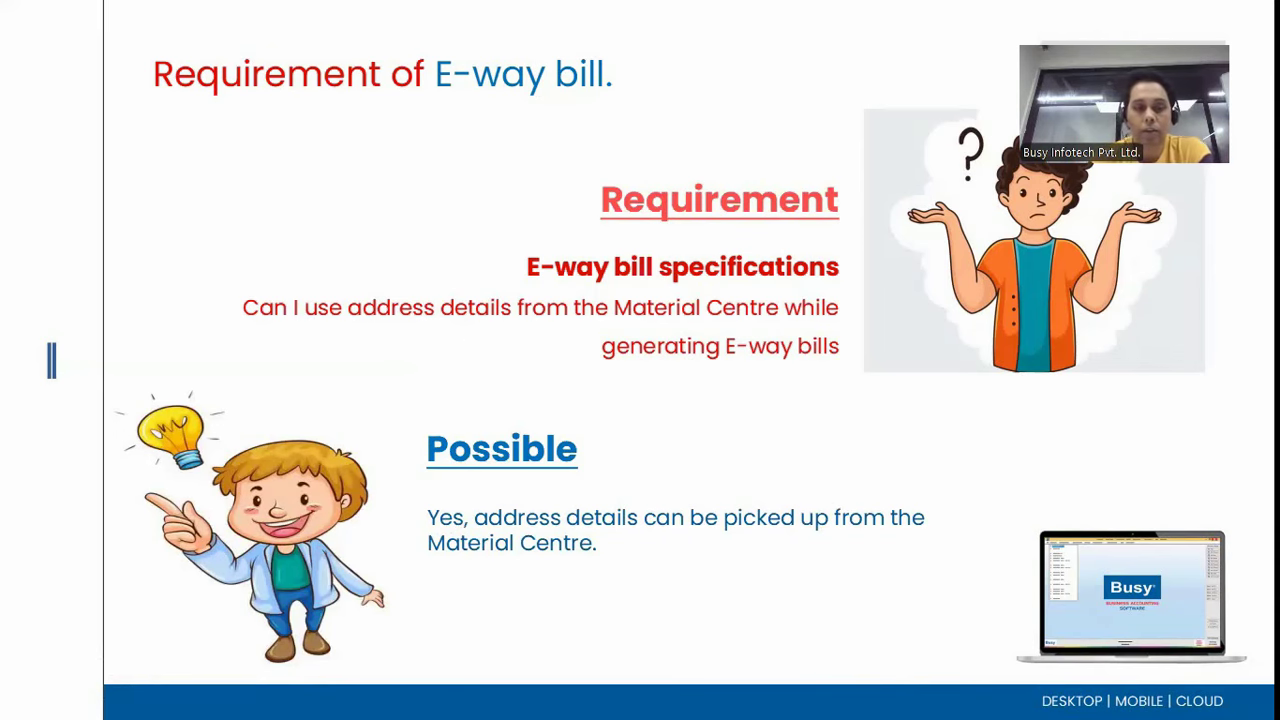
Step: Switch back to Busy and leave the transport details and the Supply Outward voucher without saving
{"action": "key", "text": "alt+Tab"}
{"action": "key", "text": "Escape"}
{"action": "key", "text": "Escape"}
{"action": "key", "text": "Escape"}
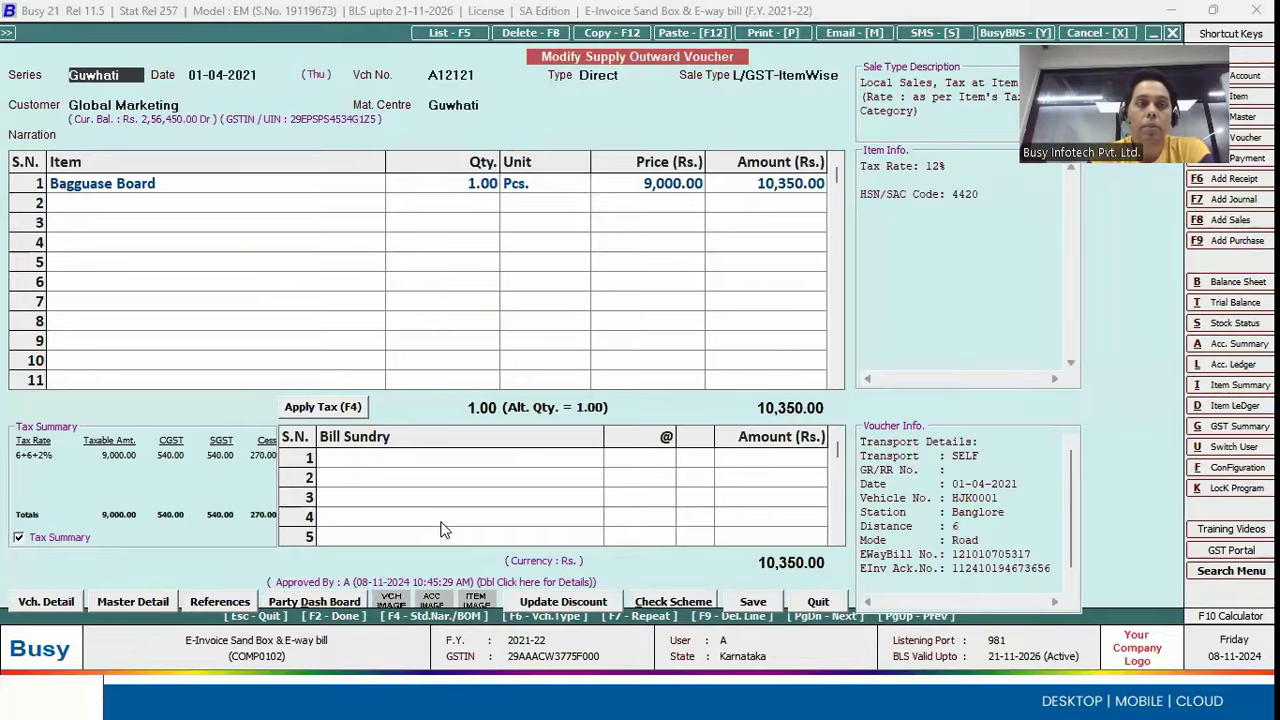
Step: Open the list of material centre masters available for modification
{"action": "key", "text": "Left"}
{"action": "key", "text": "Return"}
{"action": "key", "text": "Down"}
{"action": "key", "text": "Down"}
{"action": "key", "text": "Down"}
{"action": "key", "text": "Down"}
{"action": "key", "text": "Down"}
{"action": "key", "text": "Down"}
{"action": "key", "text": "Down"}
{"action": "key", "text": "Down"}
{"action": "key", "text": "Down"}
{"action": "key", "text": "Down"}
{"action": "key", "text": "Down"}
{"action": "key", "text": "Down"}
{"action": "key", "text": "Down"}
{"action": "key", "text": "Up"}
{"action": "key", "text": "Up"}
{"action": "key", "text": "Up"}
{"action": "key", "text": "Up"}
{"action": "key", "text": "Up"}
{"action": "key", "text": "Return"}
{"action": "key", "text": "Return"}
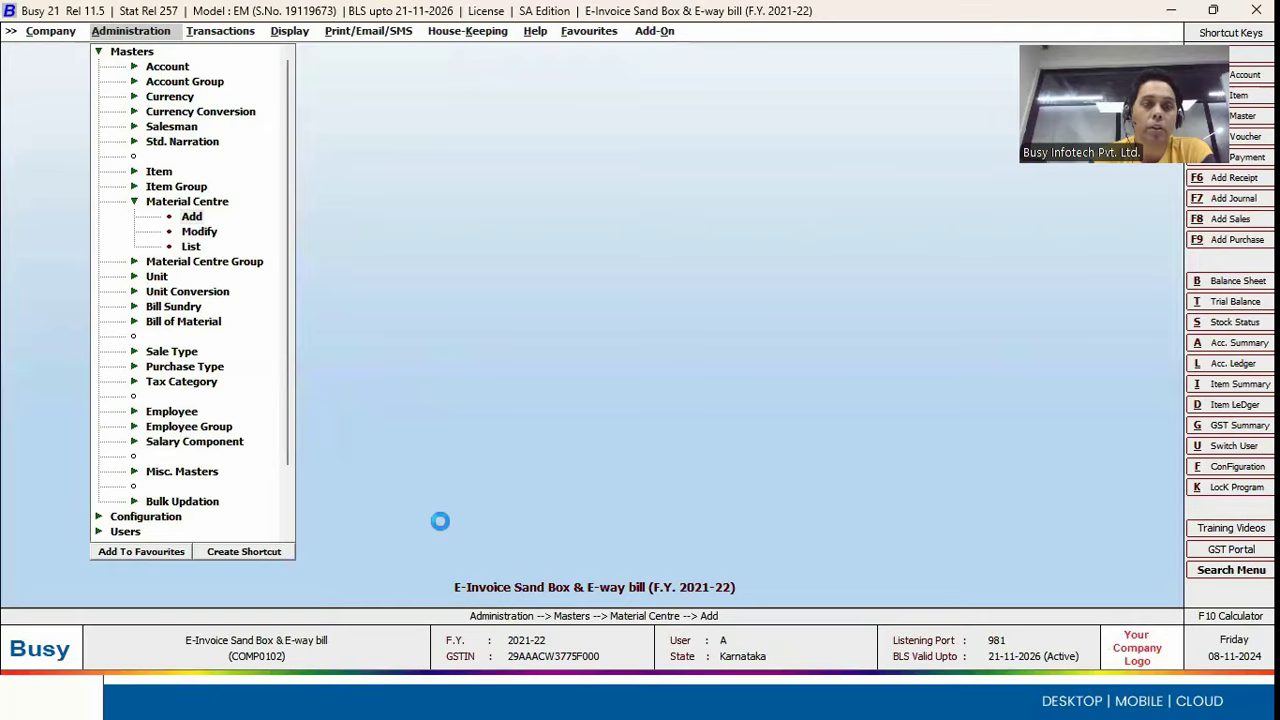
{"action": "key", "text": "Escape"}
{"action": "key", "text": "Down"}
{"action": "key", "text": "Return"}
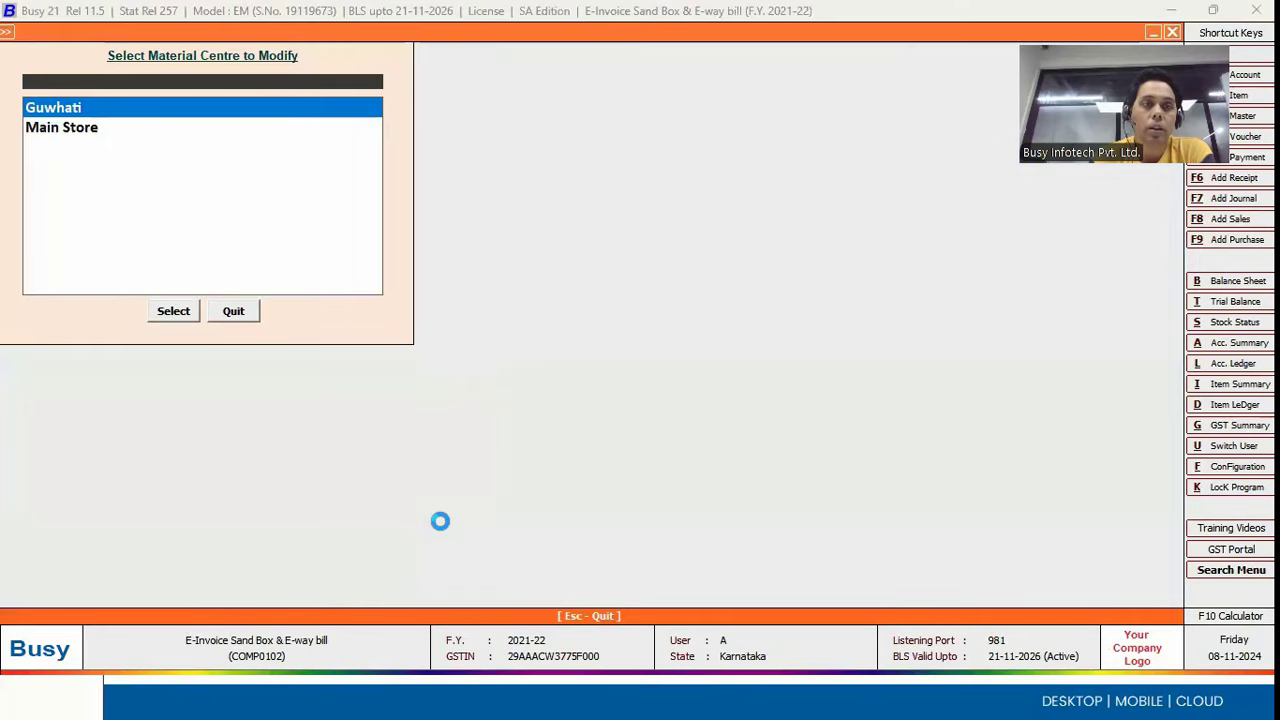
Step: Examine the address, From Place and PIN Code of the Main Store material centre, and return to the transaction commands
{"action": "key", "text": "Return"}
{"action": "key", "text": "Escape"}
{"action": "key", "text": "Down"}
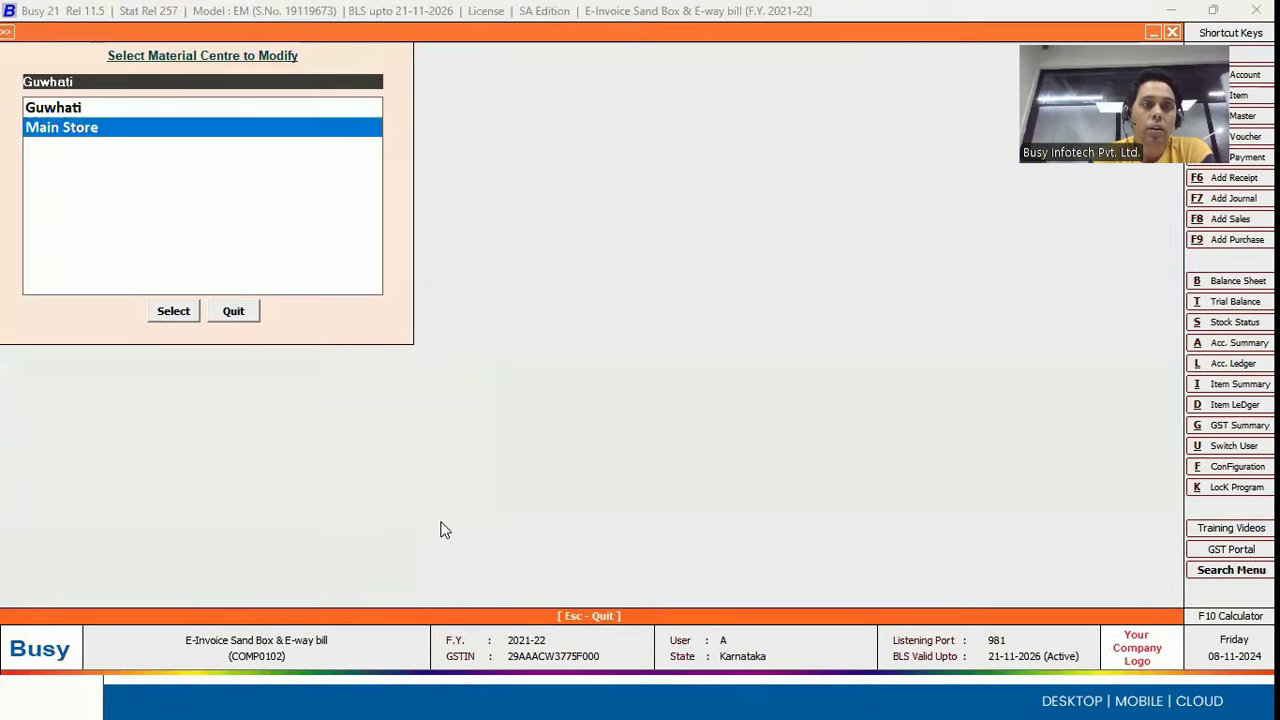
{"action": "key", "text": "Return"}
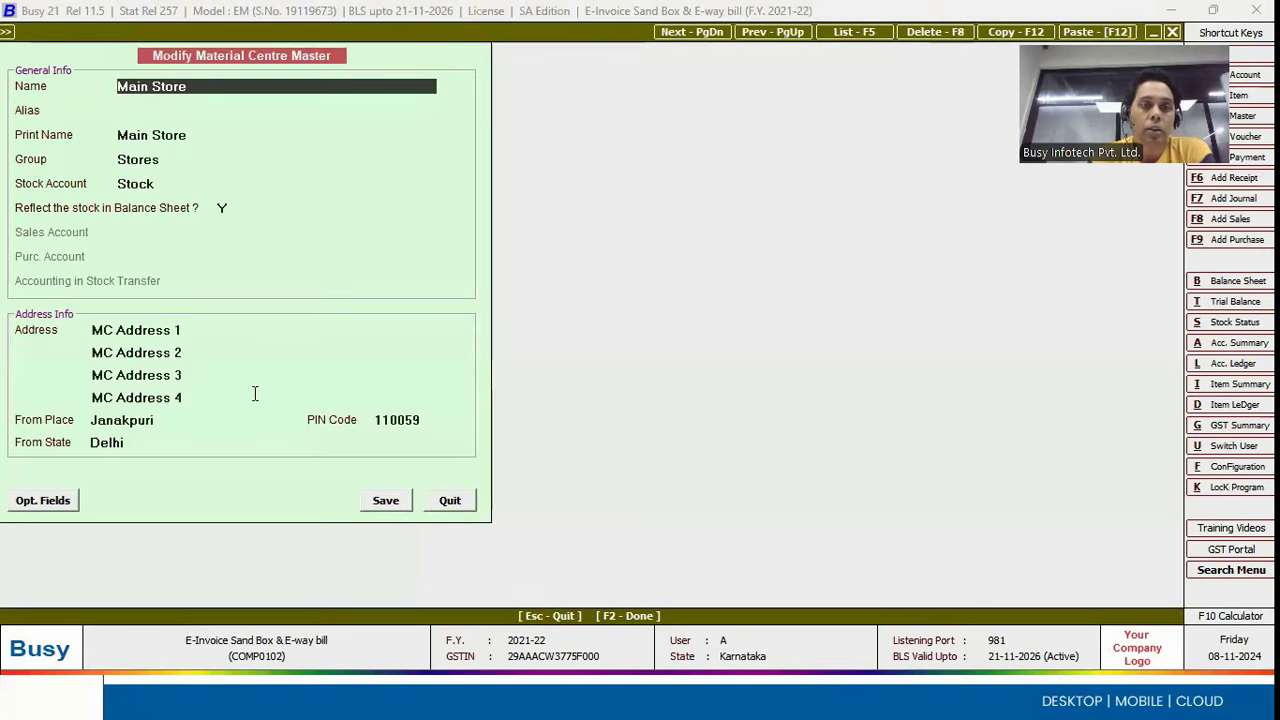
{"action": "left_click", "coordinate": [193, 326]}
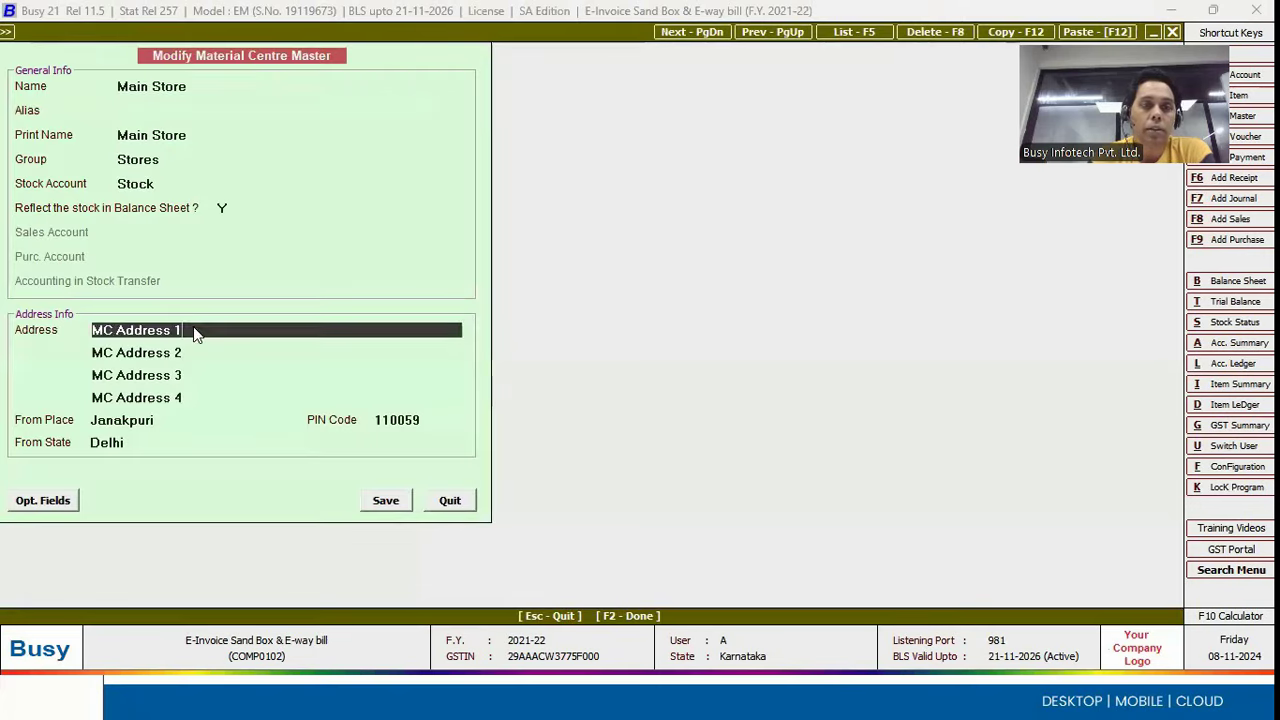
{"action": "left_click", "coordinate": [183, 420]}
{"action": "left_click", "coordinate": [442, 425]}
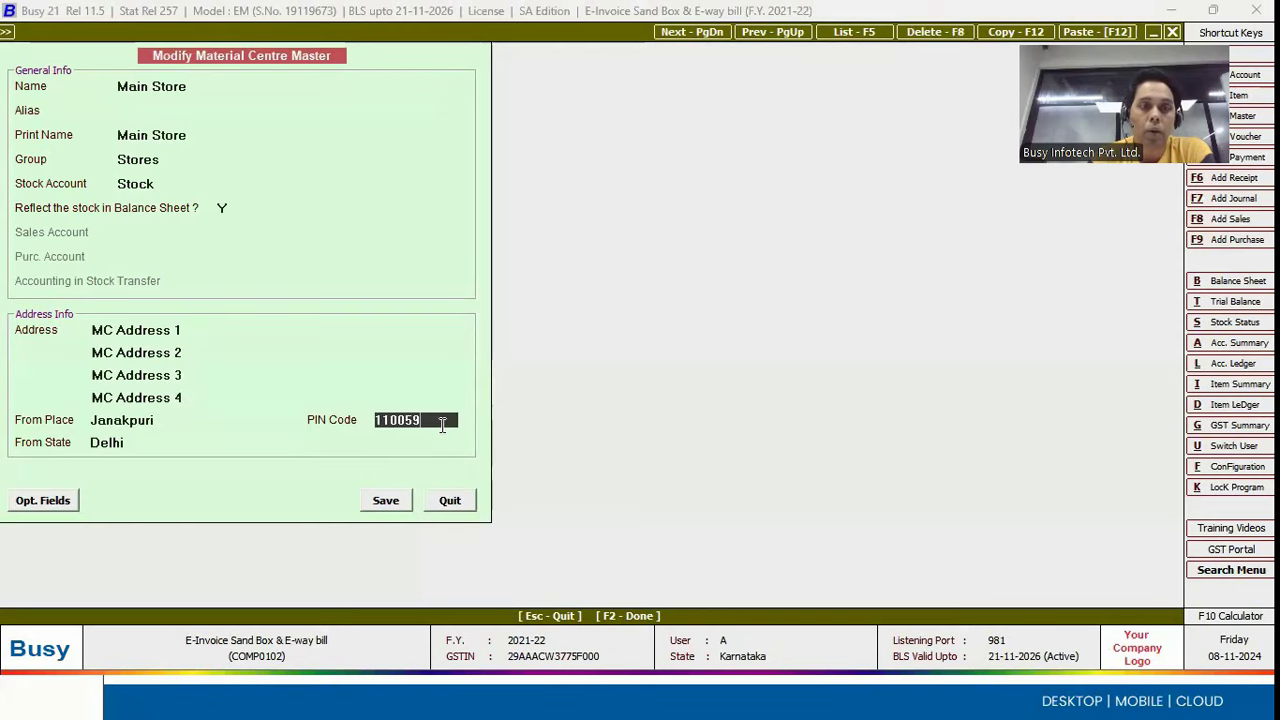
{"action": "key", "text": "Escape"}
{"action": "key", "text": "Escape"}
{"action": "key", "text": "Right"}
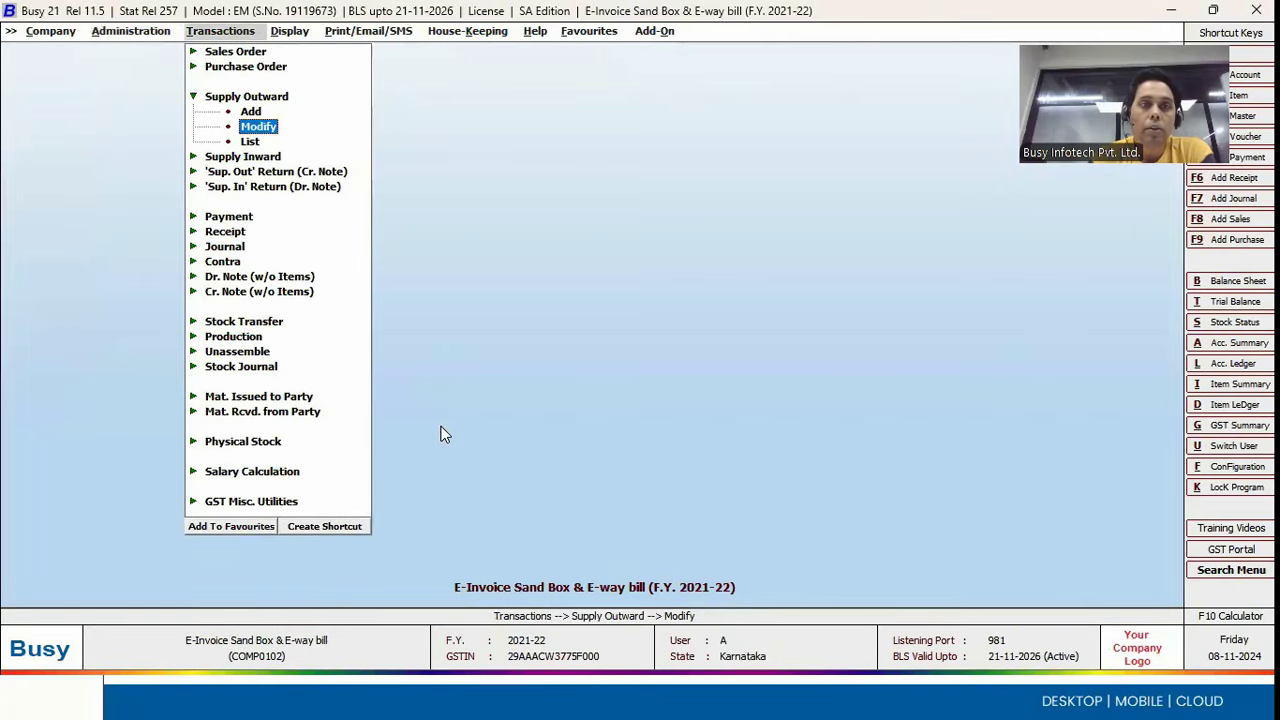
{"action": "key", "text": "Return"}
{"action": "key", "text": "Return"}
{"action": "key", "text": "Return"}
{"action": "key", "text": "Return"}
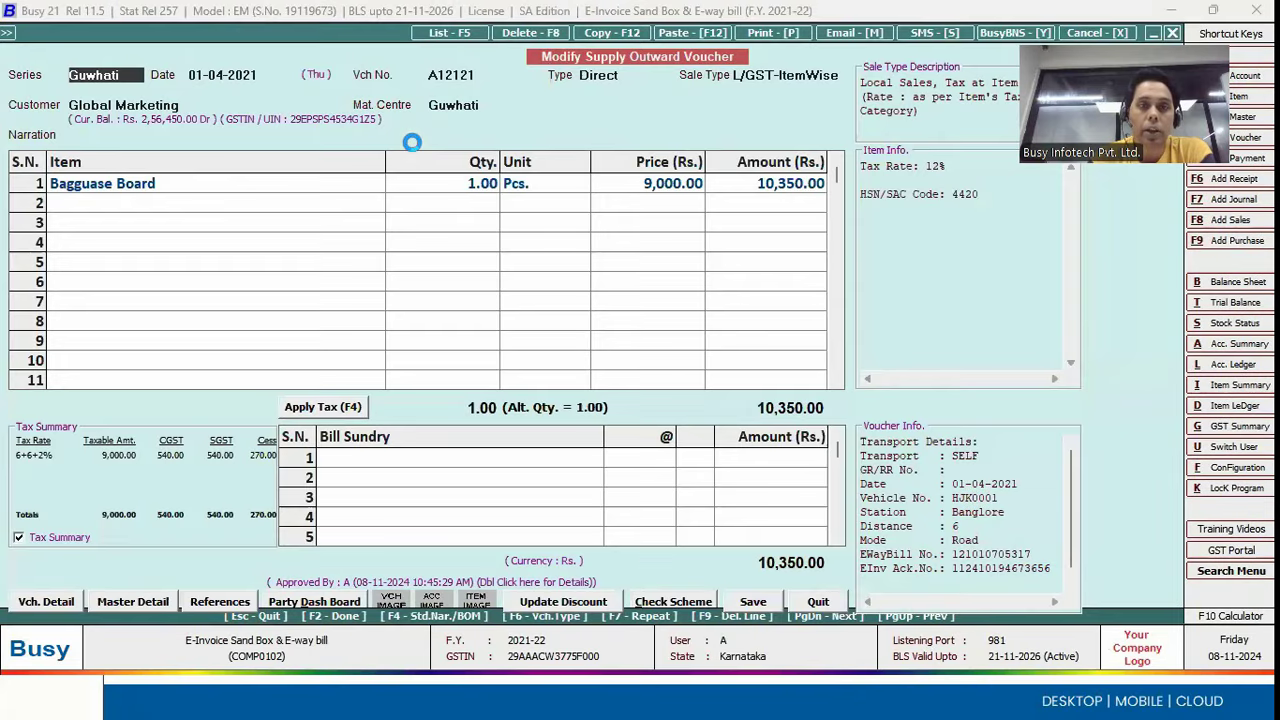
{"action": "key", "text": "Escape"}
{"action": "key", "text": "Escape"}
{"action": "key", "text": "Down"}
{"action": "key", "text": "Return"}
{"action": "key", "text": "Escape"}
Step: Start a new Supply Outward voucher in the Guwhati series dated 01-04-2021, with voucher number 676A
{"action": "key", "text": "Up"}
{"action": "key", "text": "Up"}
{"action": "key", "text": "Return"}
{"action": "key", "text": "Return"}
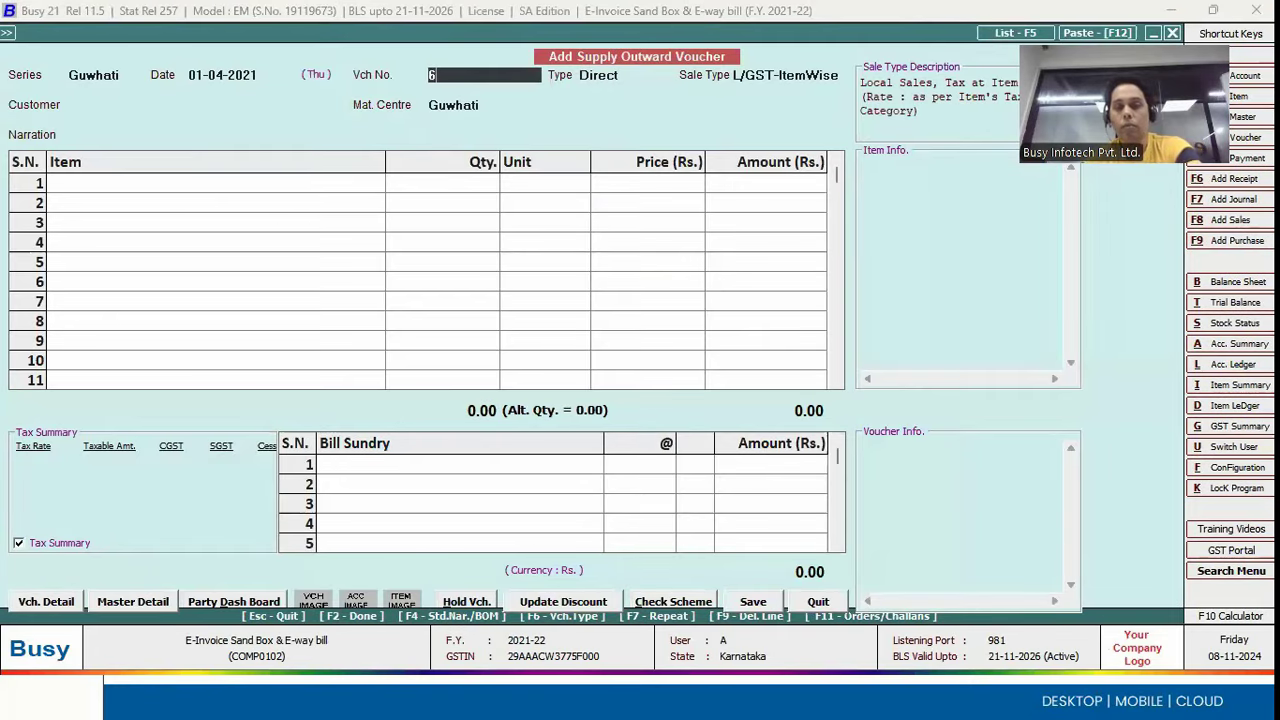
Step: Choose Global Marketing as the voucher's customer
{"action": "key", "text": "Return"}
{"action": "key", "text": "Down"}
{"action": "key", "text": "Down"}
{"action": "key", "text": "Down"}
{"action": "key", "text": "Down"}
{"action": "key", "text": "Down"}
{"action": "key", "text": "Down"}
{"action": "key", "text": "Return"}
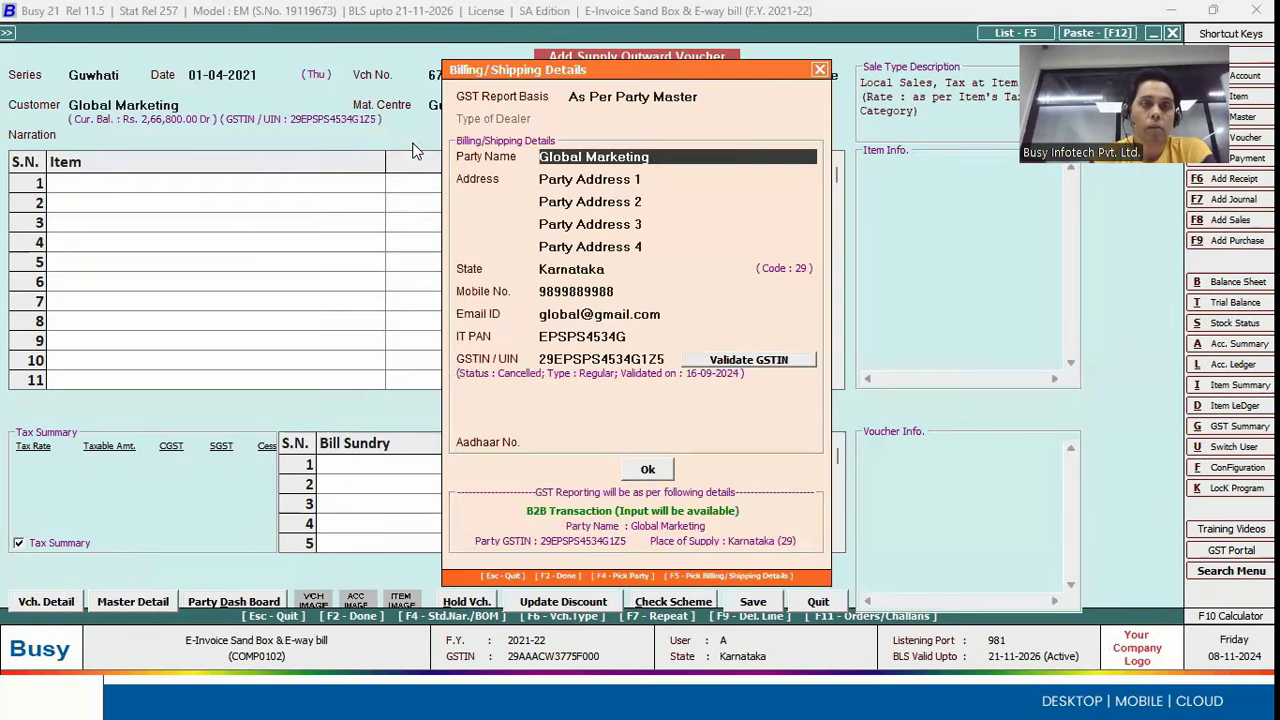
Step: Accept the customer's billing and shipping details with the GST report basis As Per Party Master
{"action": "key", "text": "Return"}
{"action": "key", "text": "Up"}
{"action": "key", "text": "Return"}
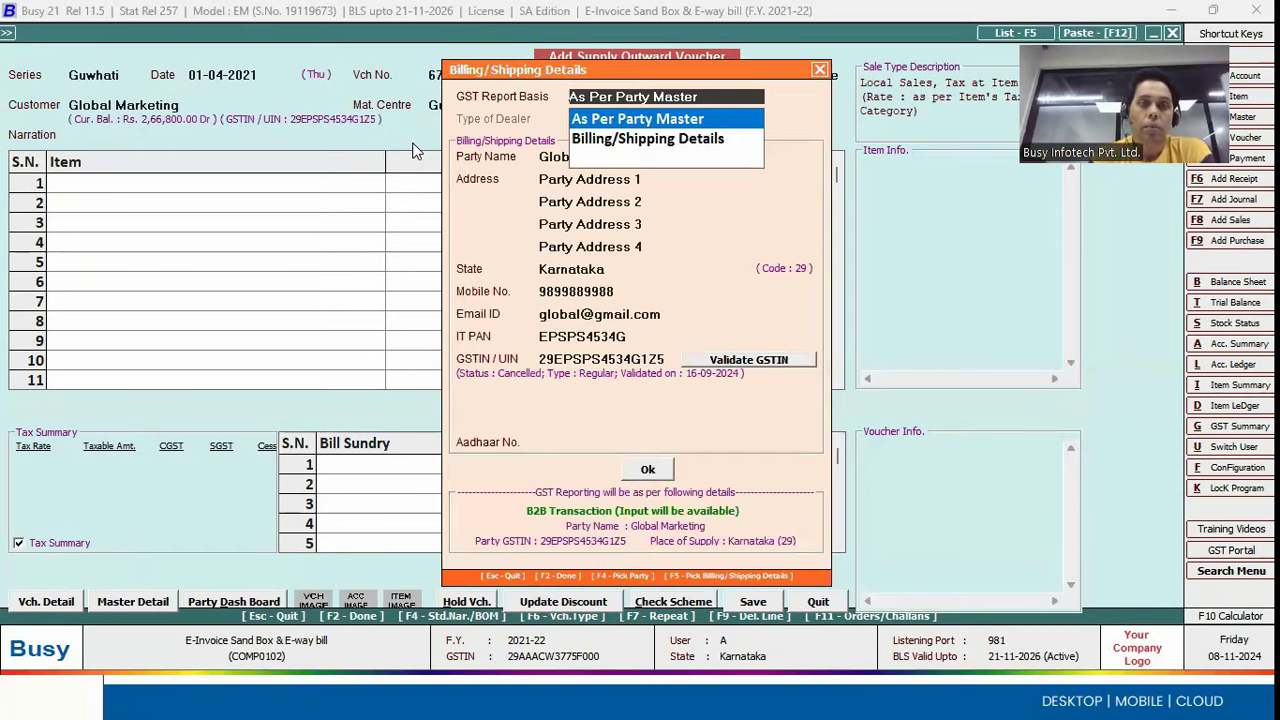
{"action": "key", "text": "Return"}
{"action": "key", "text": "Return"}
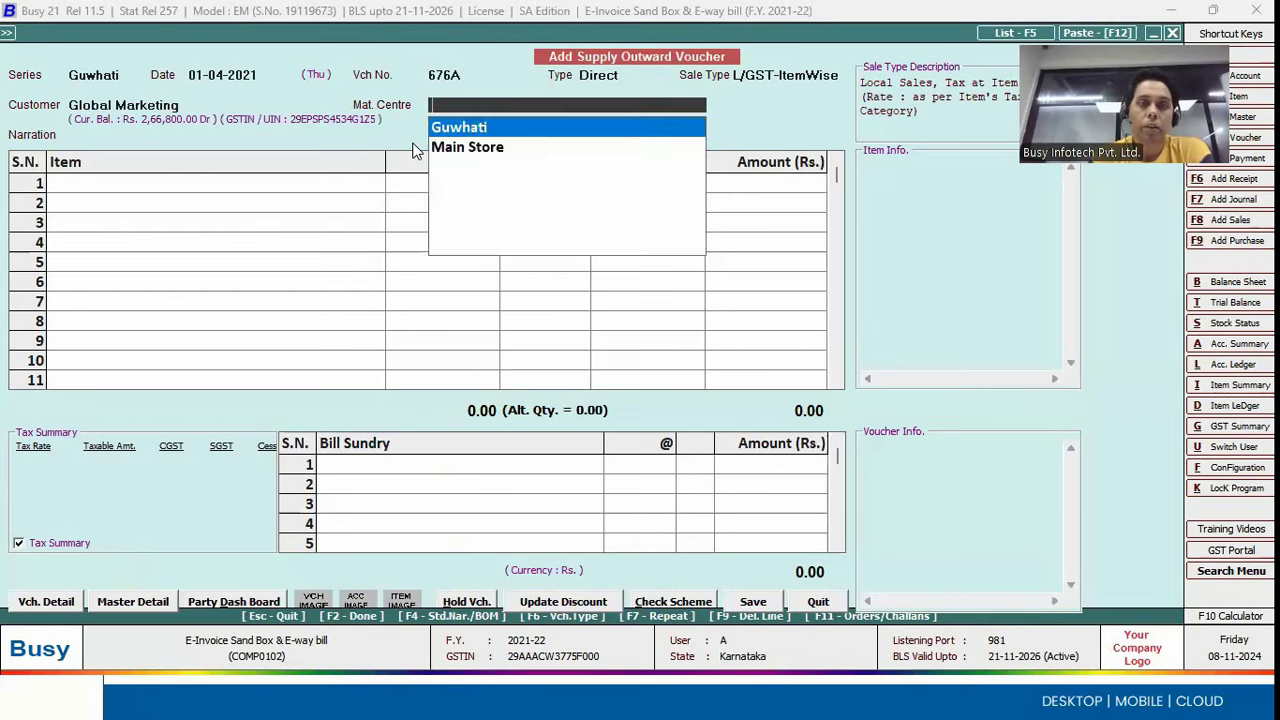
Step: Choose Main Store as the voucher's material centre and leave the narration empty
{"action": "key", "text": "Down"}
{"action": "key", "text": "Return"}
{"action": "key", "text": "Return"}
Step: Add the item Bagguase Board in the first row with quantity 1 and price 90000
{"action": "key", "text": "Down"}
{"action": "key", "text": "Down"}
{"action": "key", "text": "Down"}
{"action": "key", "text": "Down"}
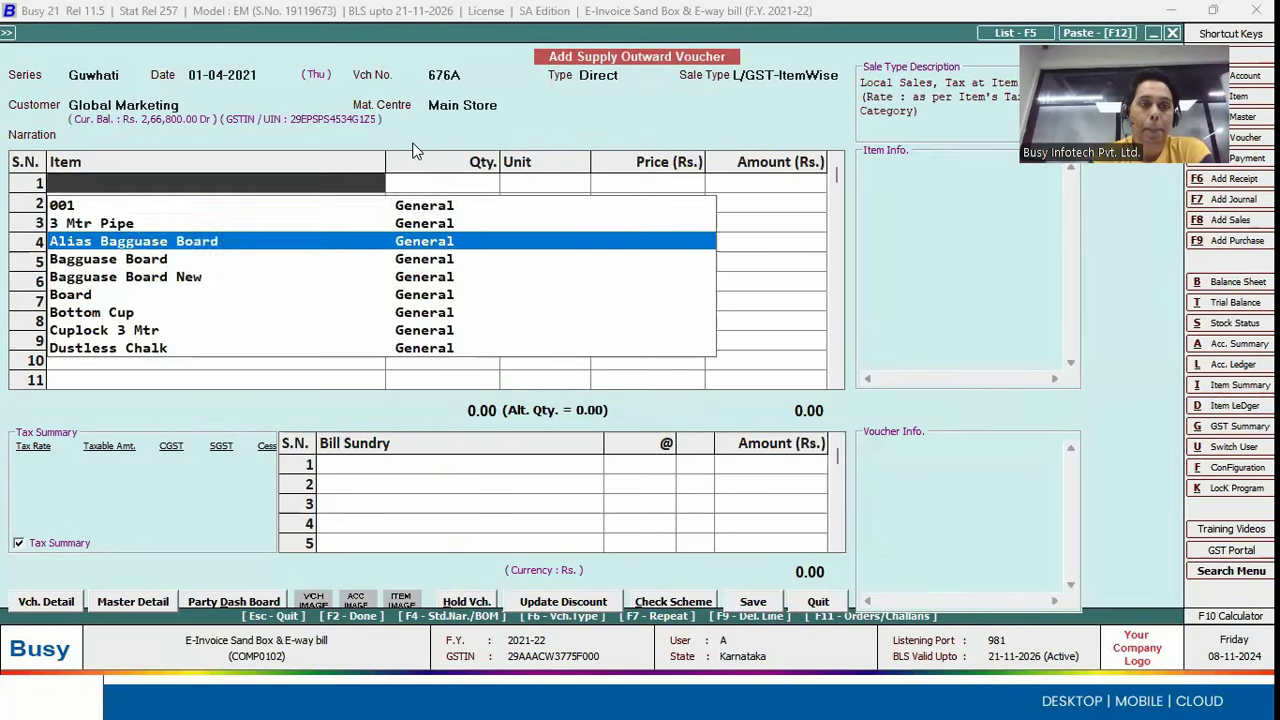
{"action": "key", "text": "Up"}
{"action": "key", "text": "Return"}
{"action": "type", "text": "1"}
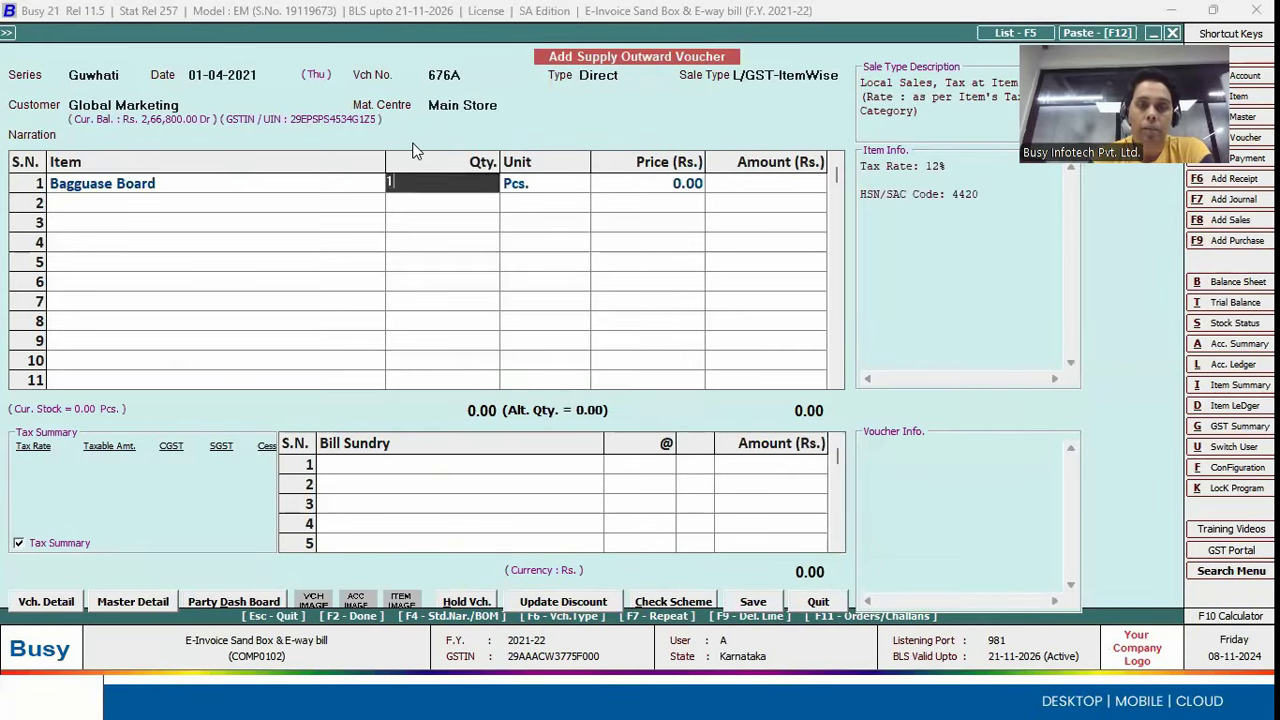
{"action": "key", "text": "Return"}
{"action": "type", "text": "90000"}
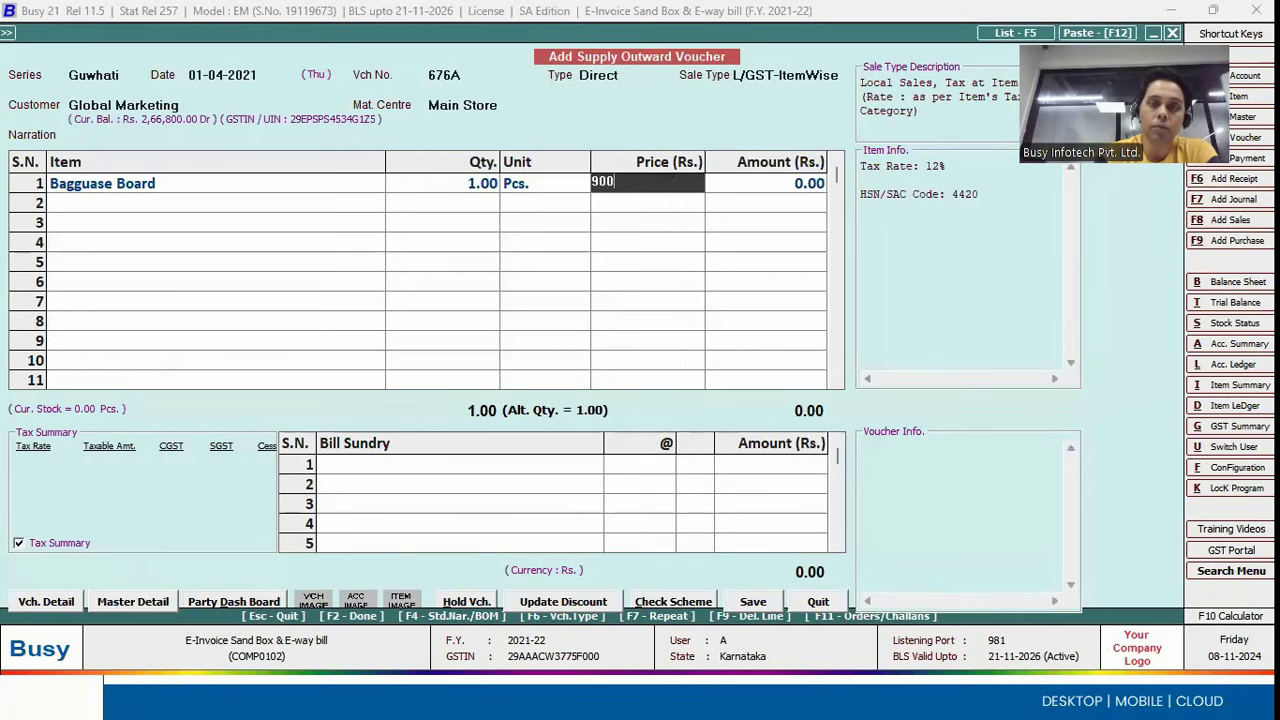
{"action": "key", "text": "Return"}
{"action": "key", "text": "Return"}
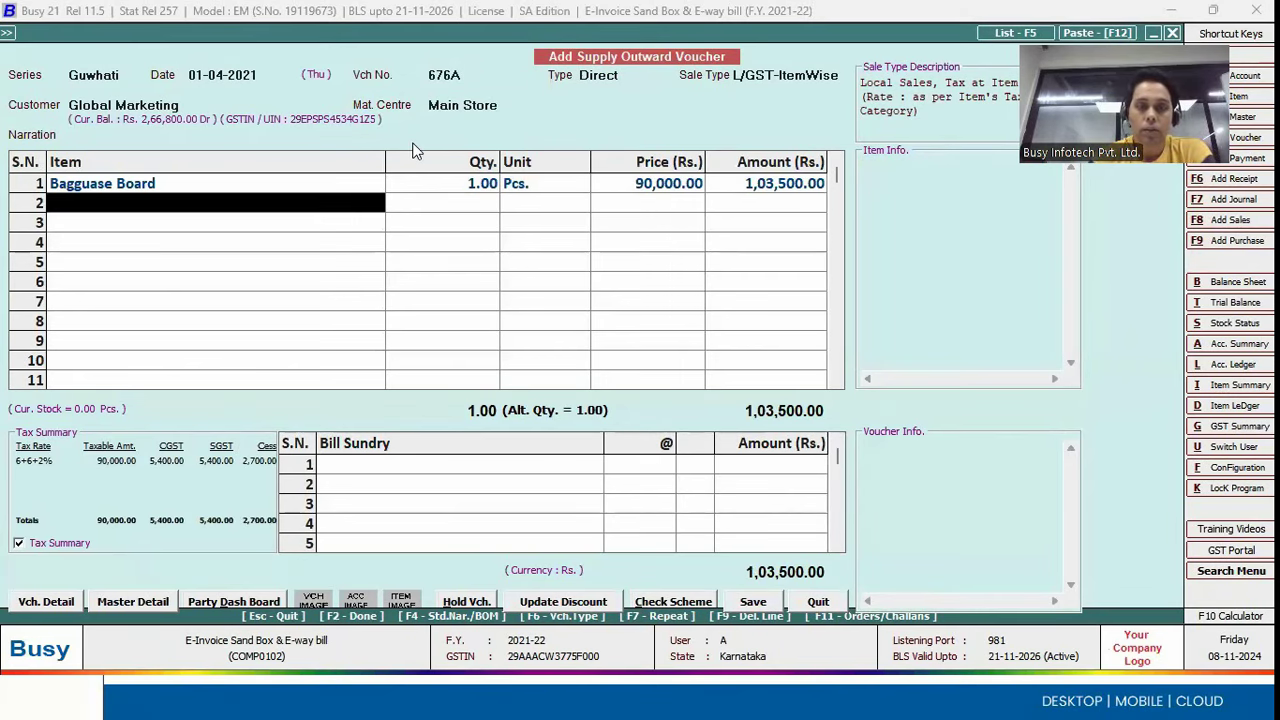
Step: Bring up the voucher's transport details, keep SELF as the transport and set E-Invoice Required to N
{"action": "key", "text": "Return"}
{"action": "key", "text": "Return"}
{"action": "key", "text": "Return"}
{"action": "key", "text": "Return"}
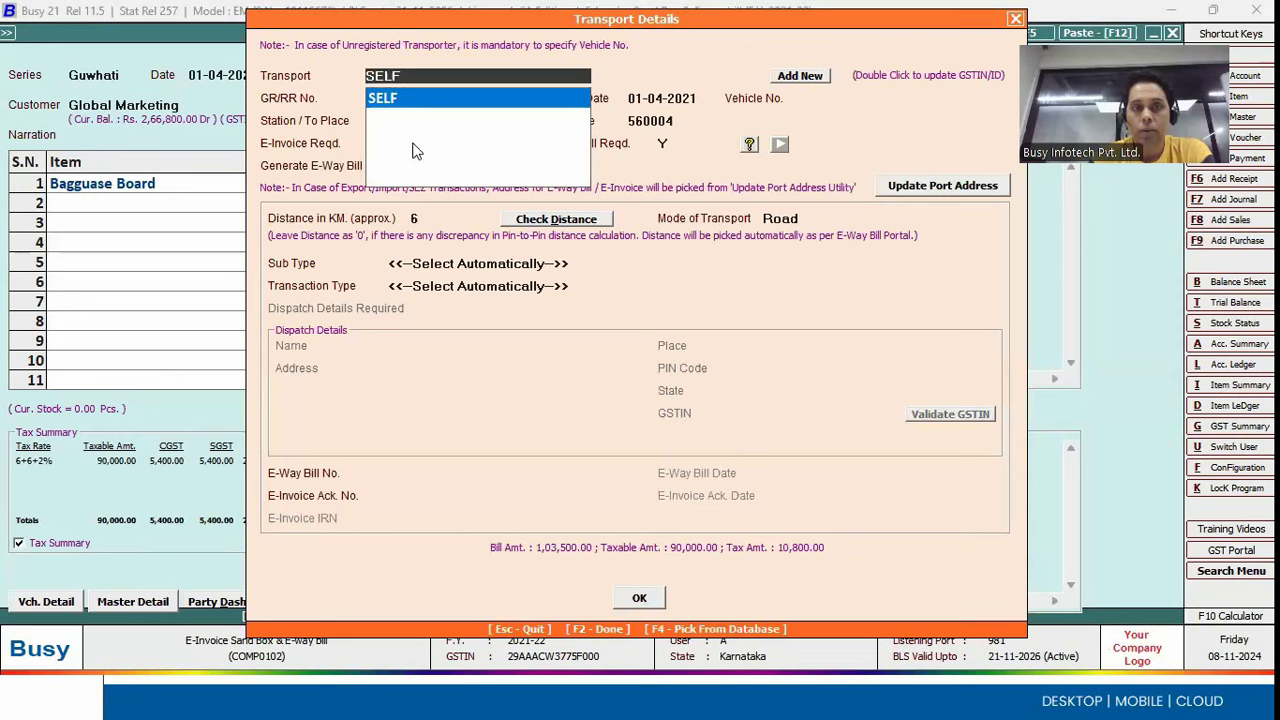
{"action": "key", "text": "Return"}
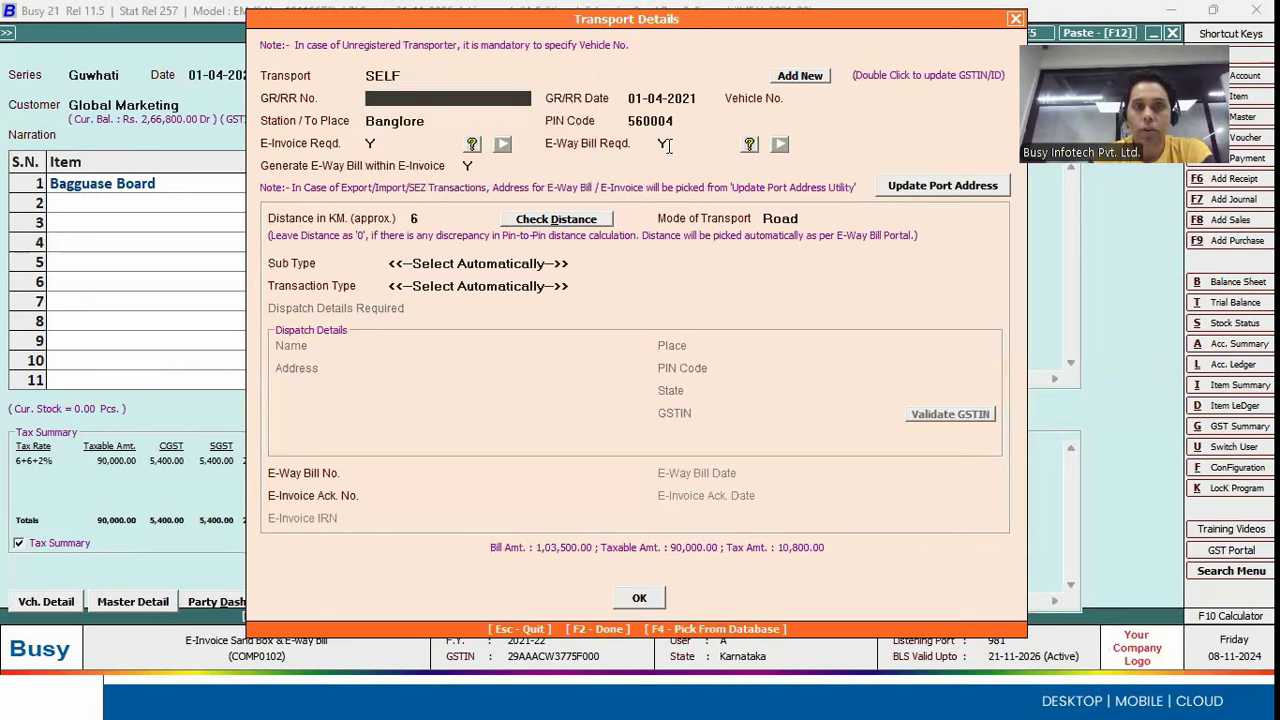
{"action": "left_click", "coordinate": [666, 145]}
{"action": "left_click", "coordinate": [380, 141]}
{"action": "type", "text": "n"}
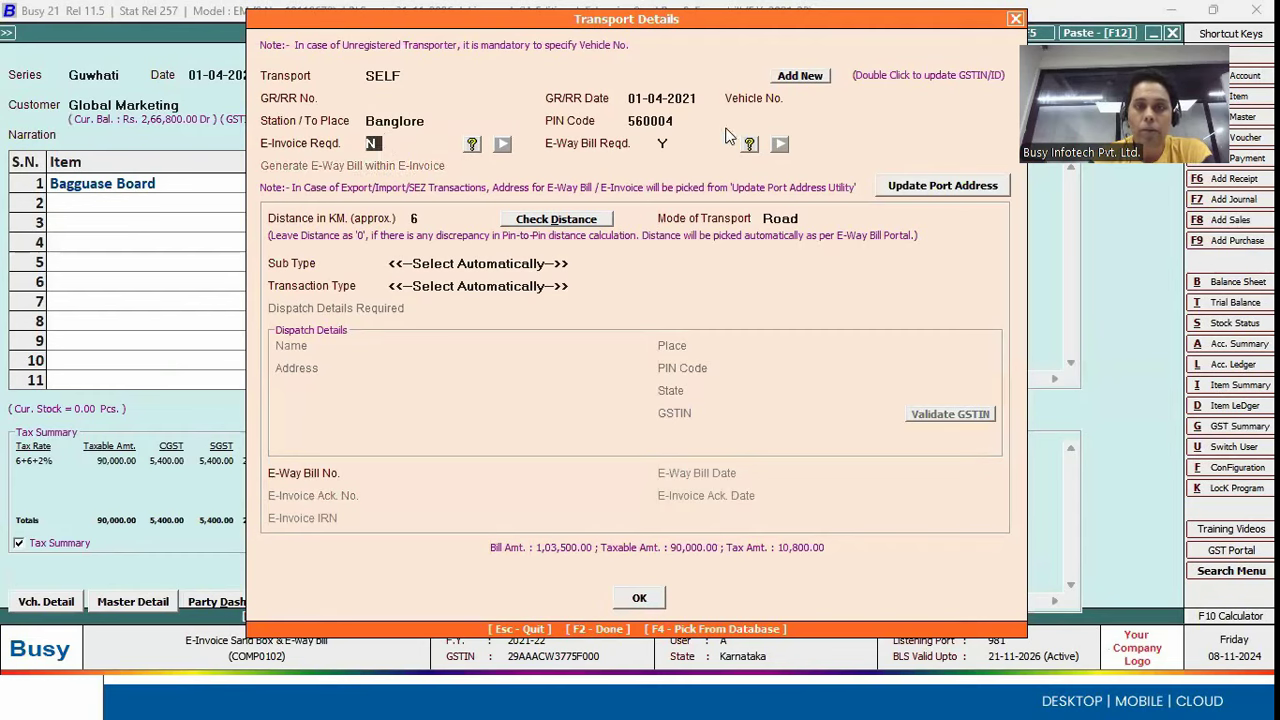
Step: Set the vehicle number to HJK0001 in the transport details and save the voucher
{"action": "left_click", "coordinate": [666, 143]}
{"action": "left_click", "coordinate": [845, 99]}
{"action": "type", "text": "HJK0001"}
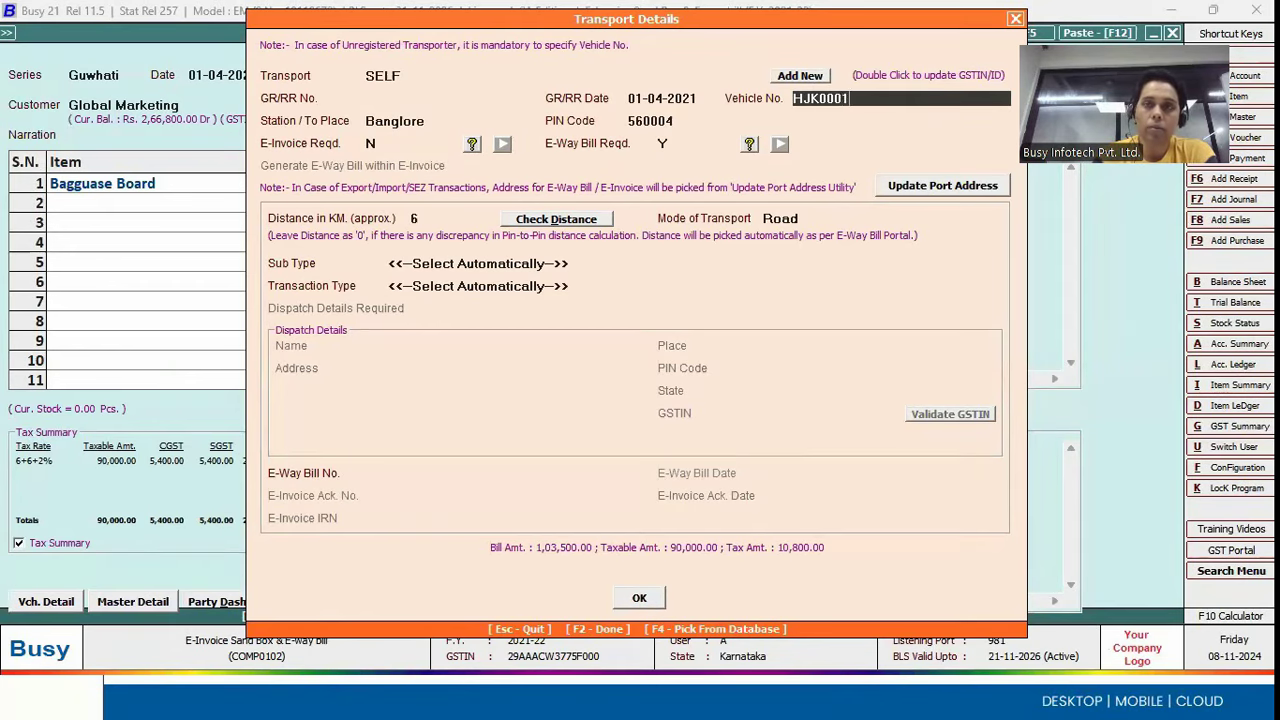
{"action": "key", "text": "Return"}
{"action": "key", "text": "F2"}
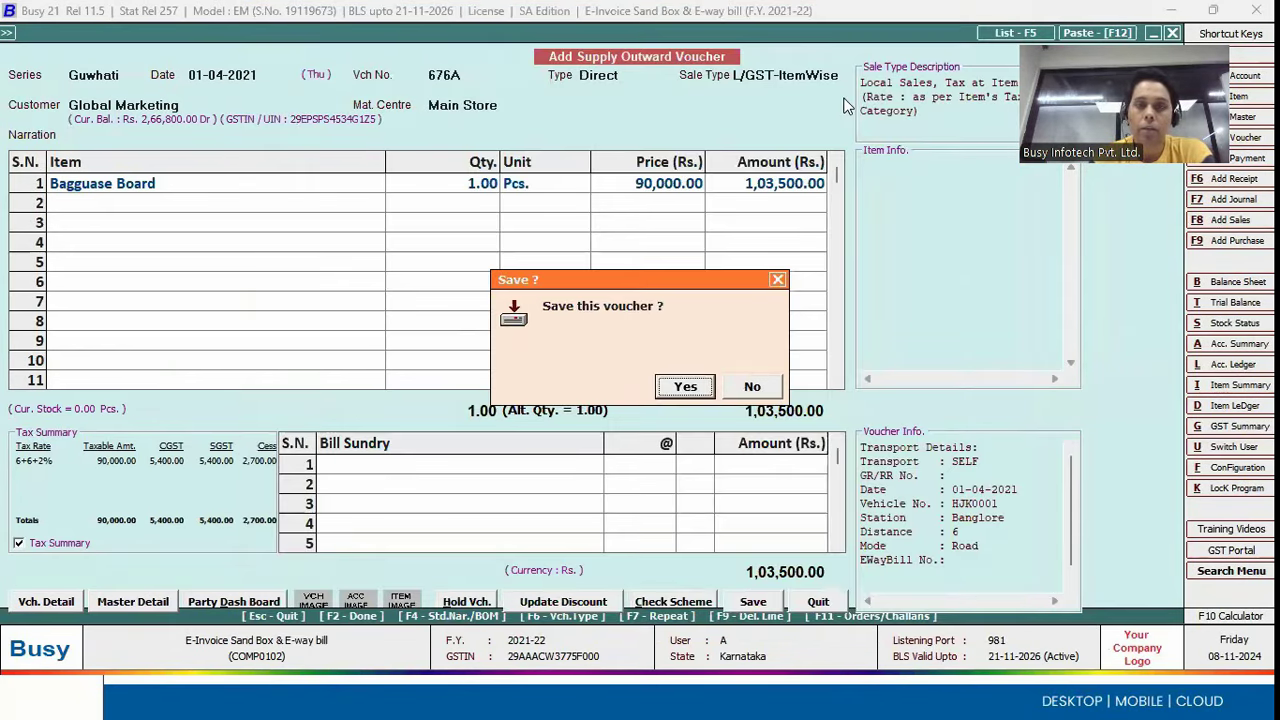
{"action": "key", "text": "Return"}
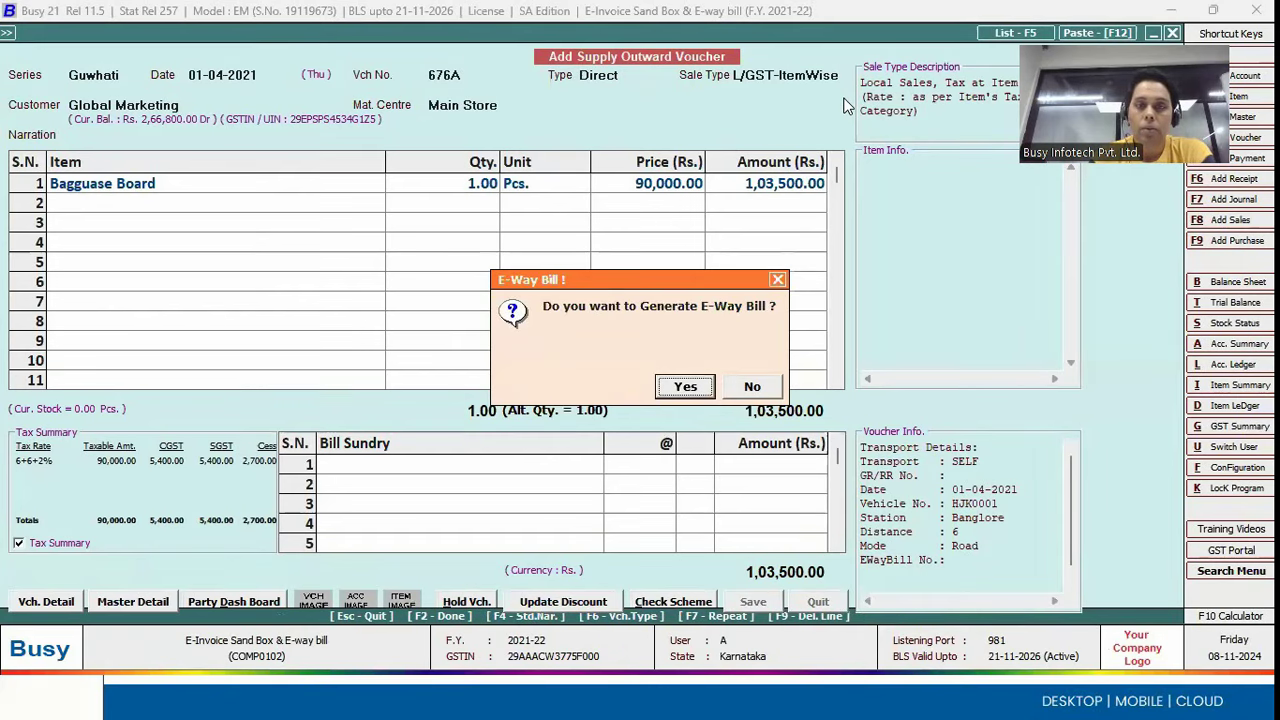
Step: Preview the voucher's automatic e-way bill with the default generation options and leave without generating it
{"action": "key", "text": "Return"}
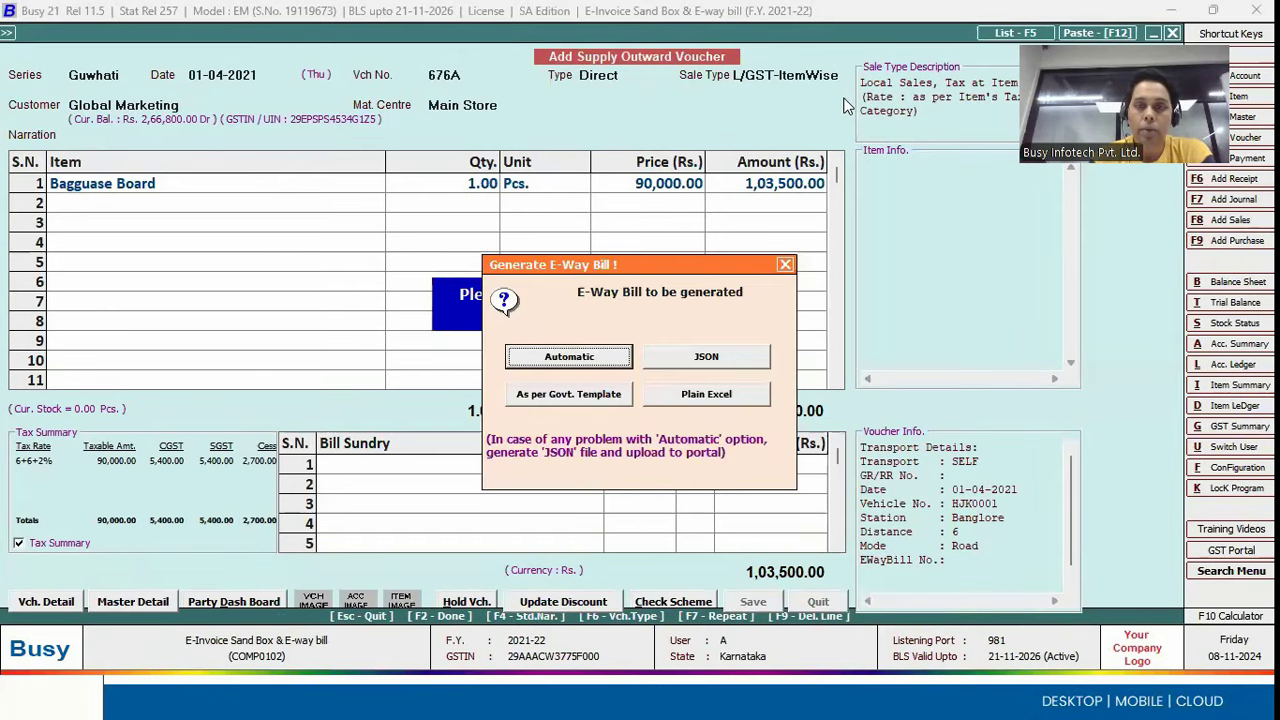
{"action": "left_click", "coordinate": [566, 362]}
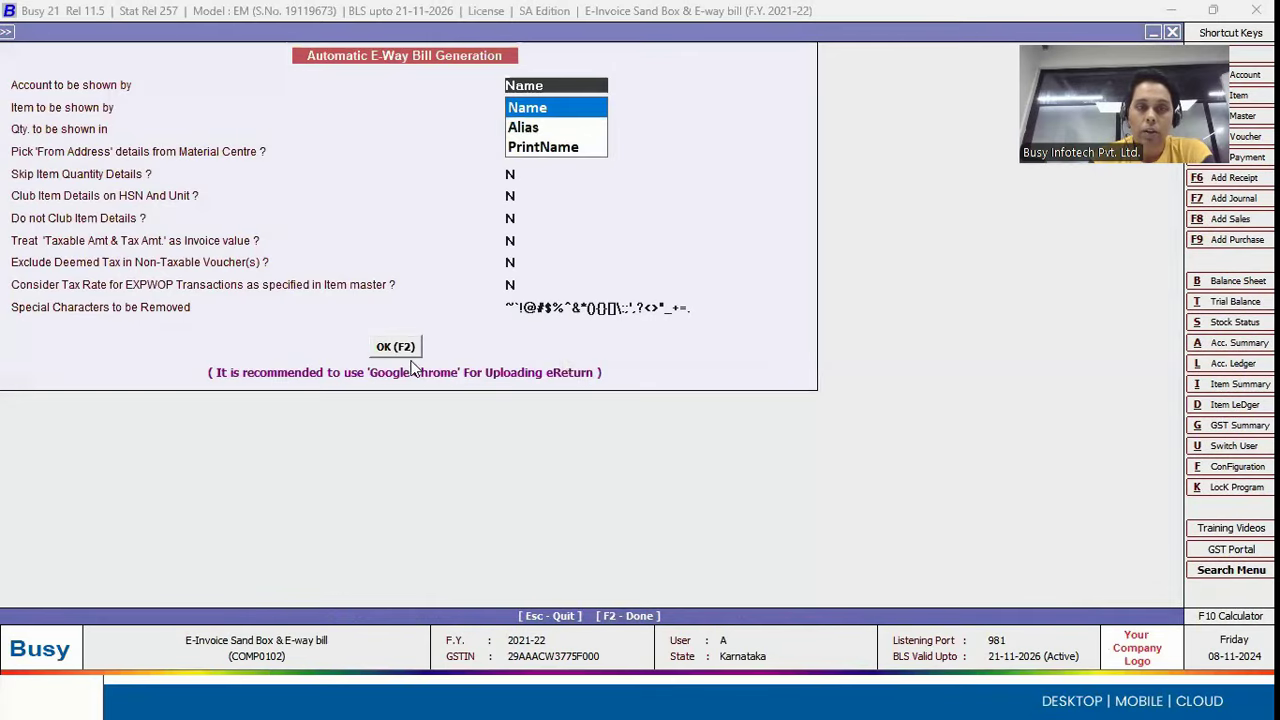
{"action": "left_click", "coordinate": [398, 348]}
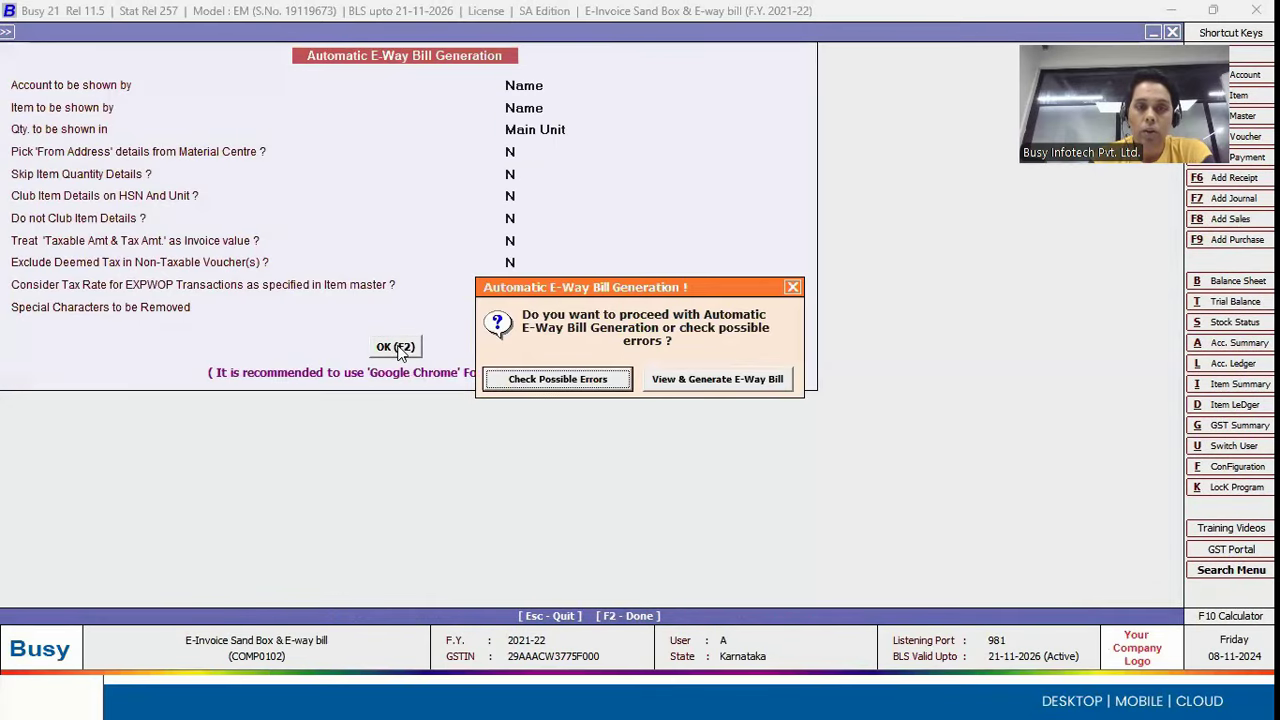
{"action": "left_click", "coordinate": [714, 381]}
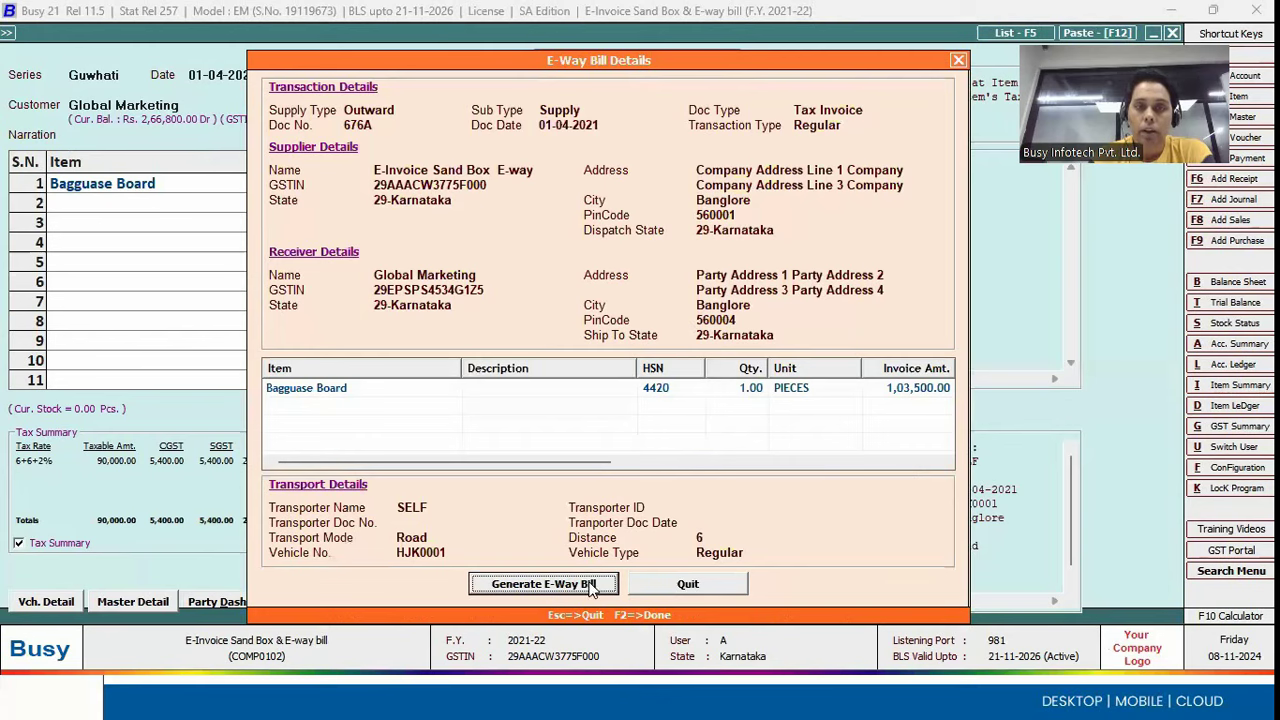
{"action": "left_click", "coordinate": [690, 586]}
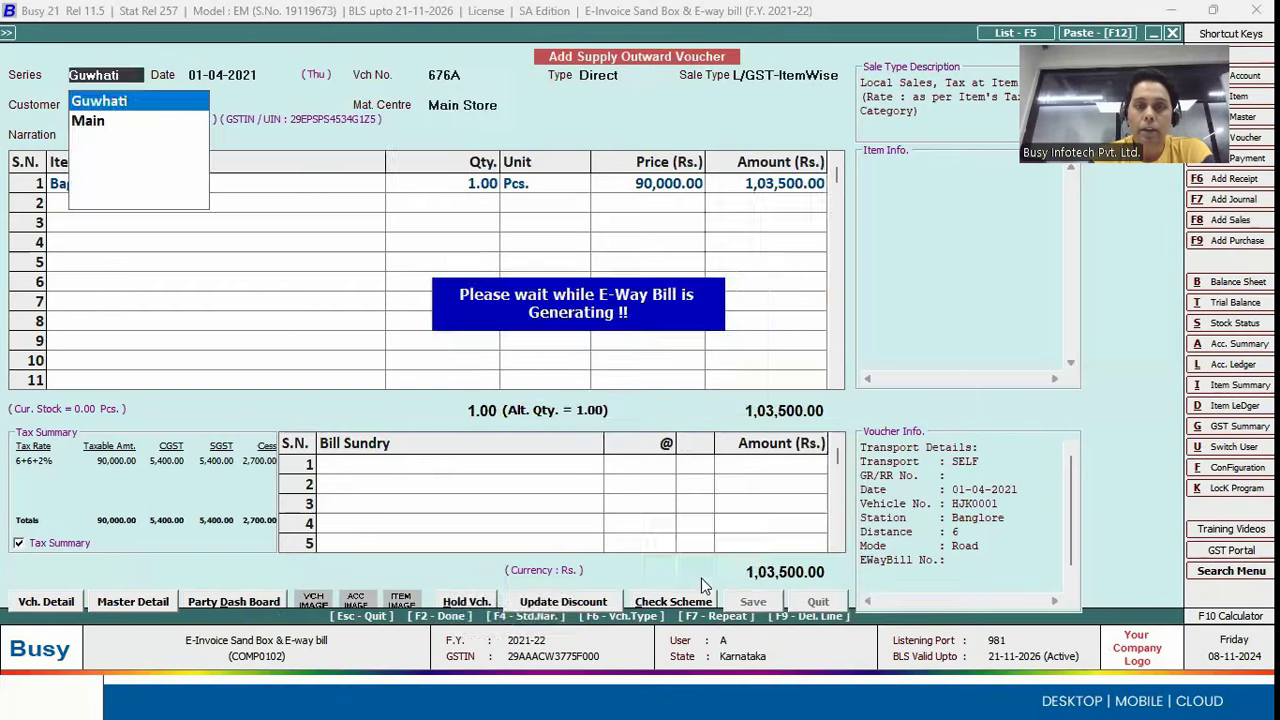
{"action": "left_click", "coordinate": [750, 390]}
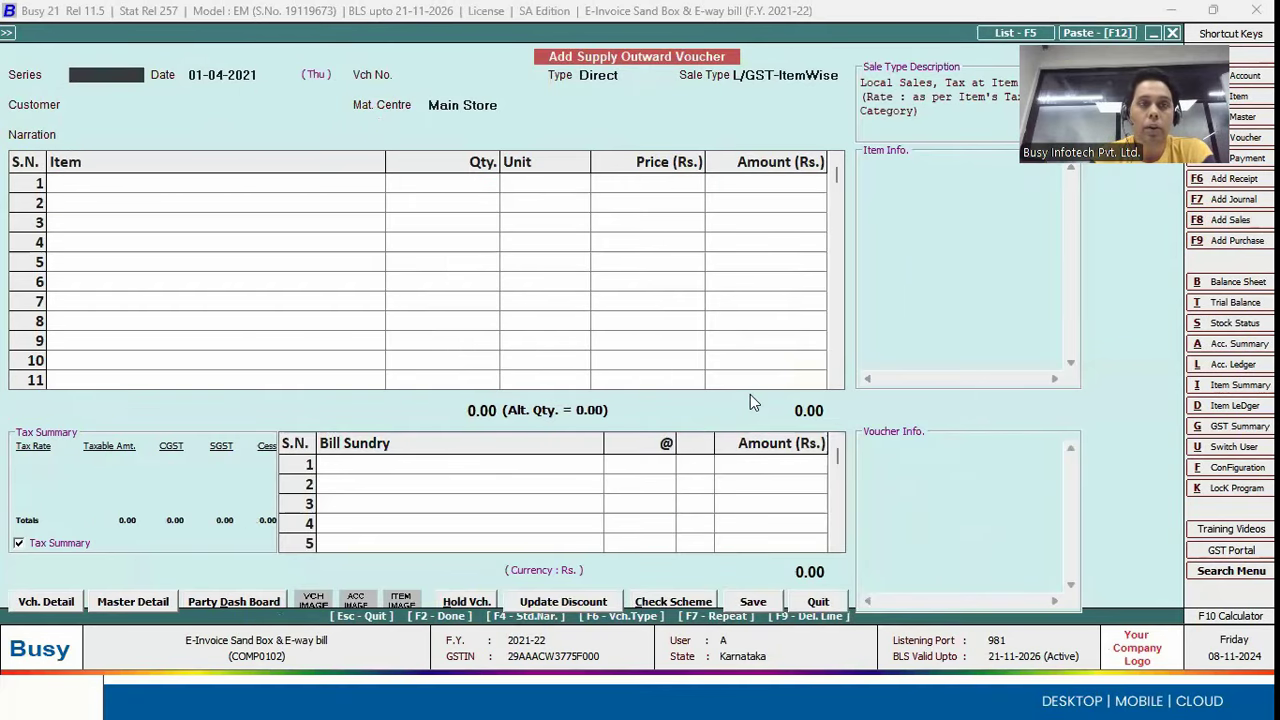
{"action": "key", "text": "Escape"}
{"action": "key", "text": "Down"}
{"action": "key", "text": "Return"}
{"action": "key", "text": "Return"}
{"action": "key", "text": "Return"}
{"action": "key", "text": "Return"}
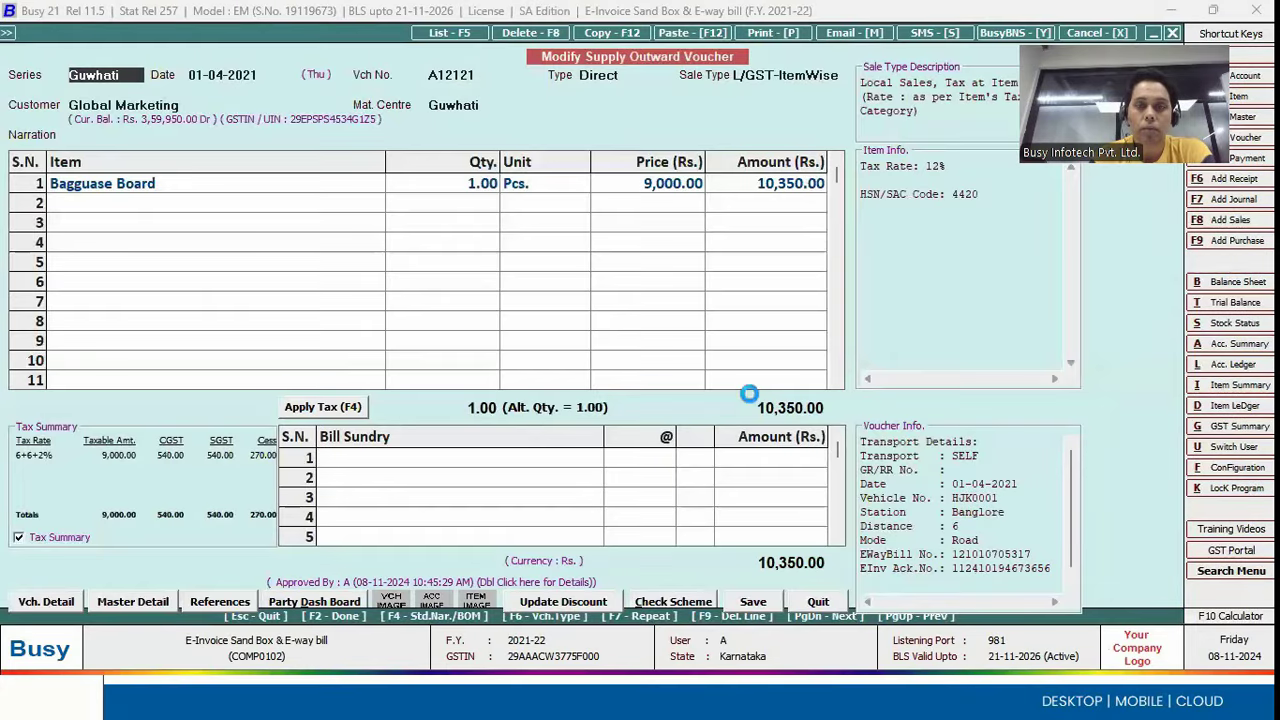
{"action": "key", "text": "Return"}
{"action": "key", "text": "Left"}
{"action": "key", "text": "Right"}
{"action": "key", "text": "Return"}
{"action": "key", "text": "Escape"}
Step: Open the list of Supply Outward vouchers and open voucher 676A for modification
{"action": "key", "text": "Down"}
{"action": "key", "text": "Return"}
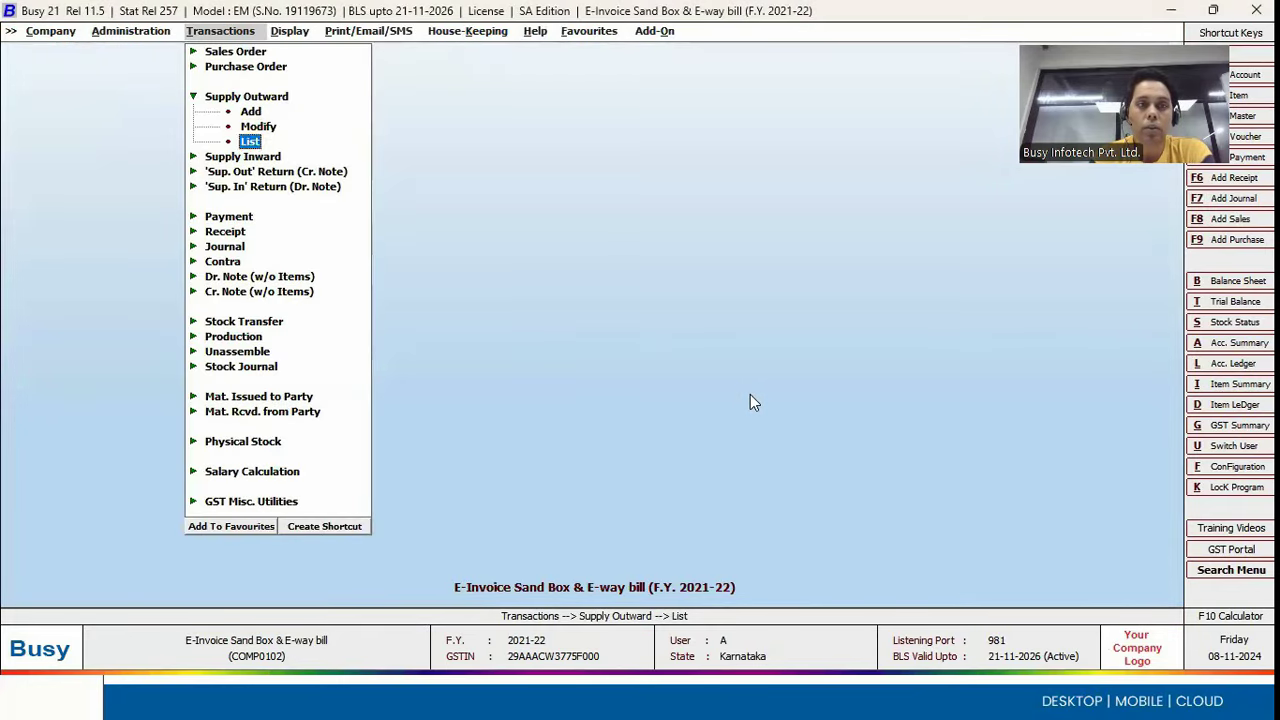
{"action": "key", "text": "F2"}
{"action": "key", "text": "Down"}
{"action": "key", "text": "Up"}
{"action": "key", "text": "Return"}
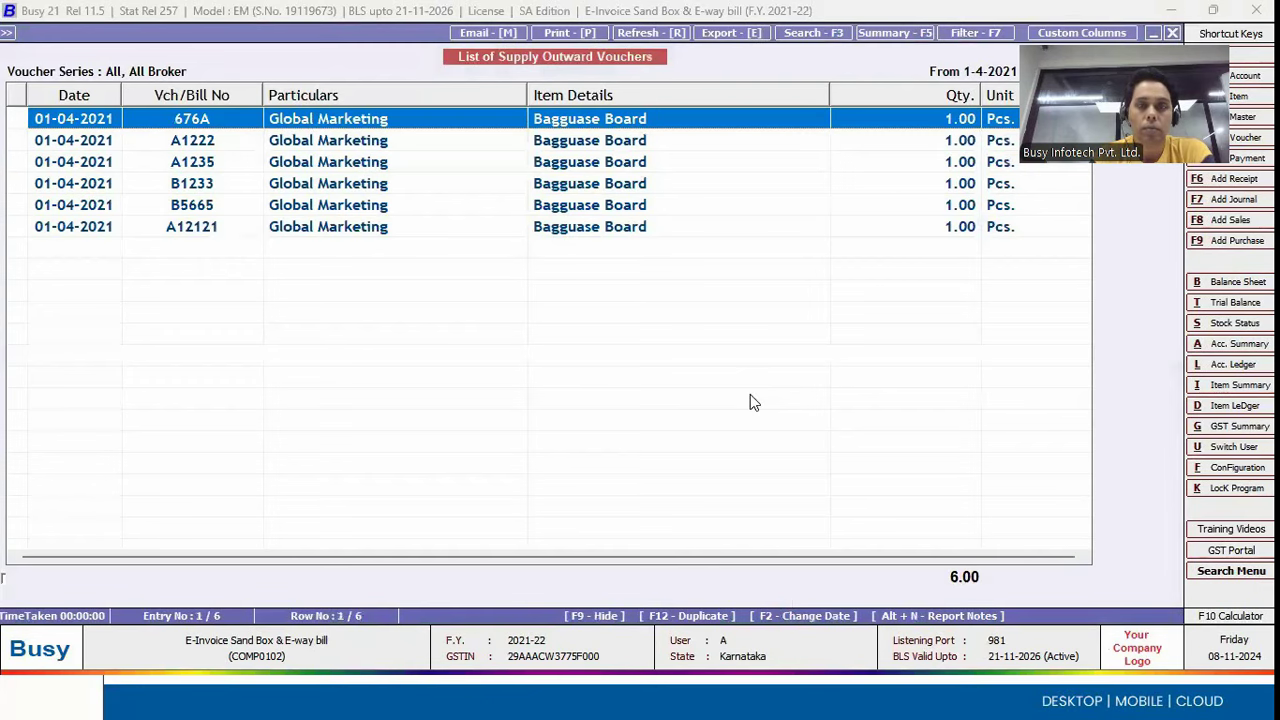
Step: Save voucher 676A again with its existing transport details and start automatic e-way bill generation
{"action": "key", "text": "F2"}
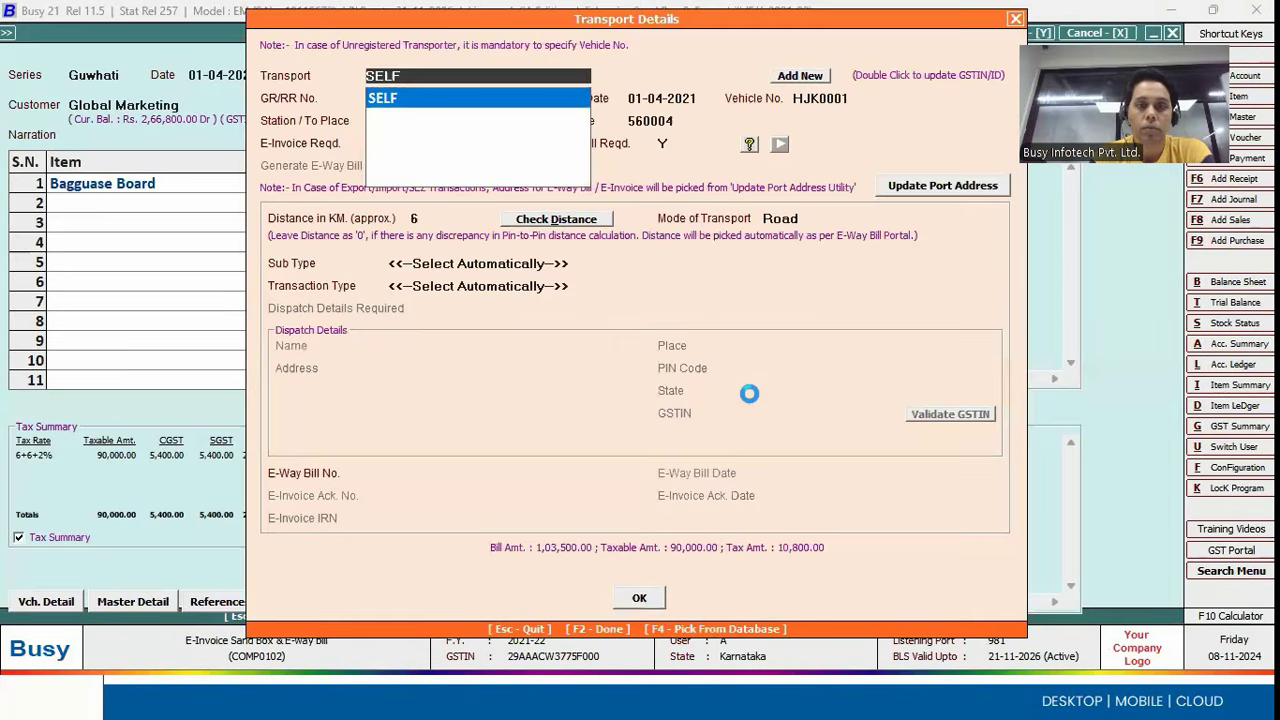
{"action": "key", "text": "F2"}
{"action": "key", "text": "Return"}
{"action": "key", "text": "Return"}
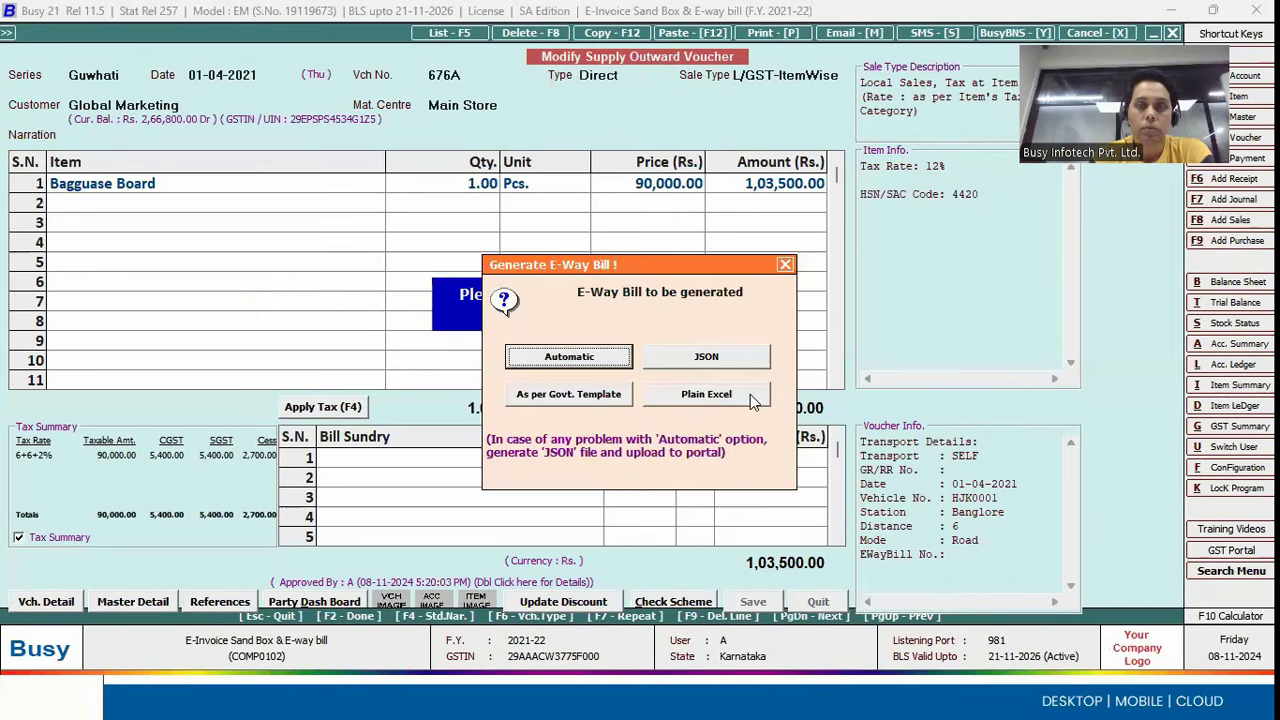
{"action": "key", "text": "Return"}
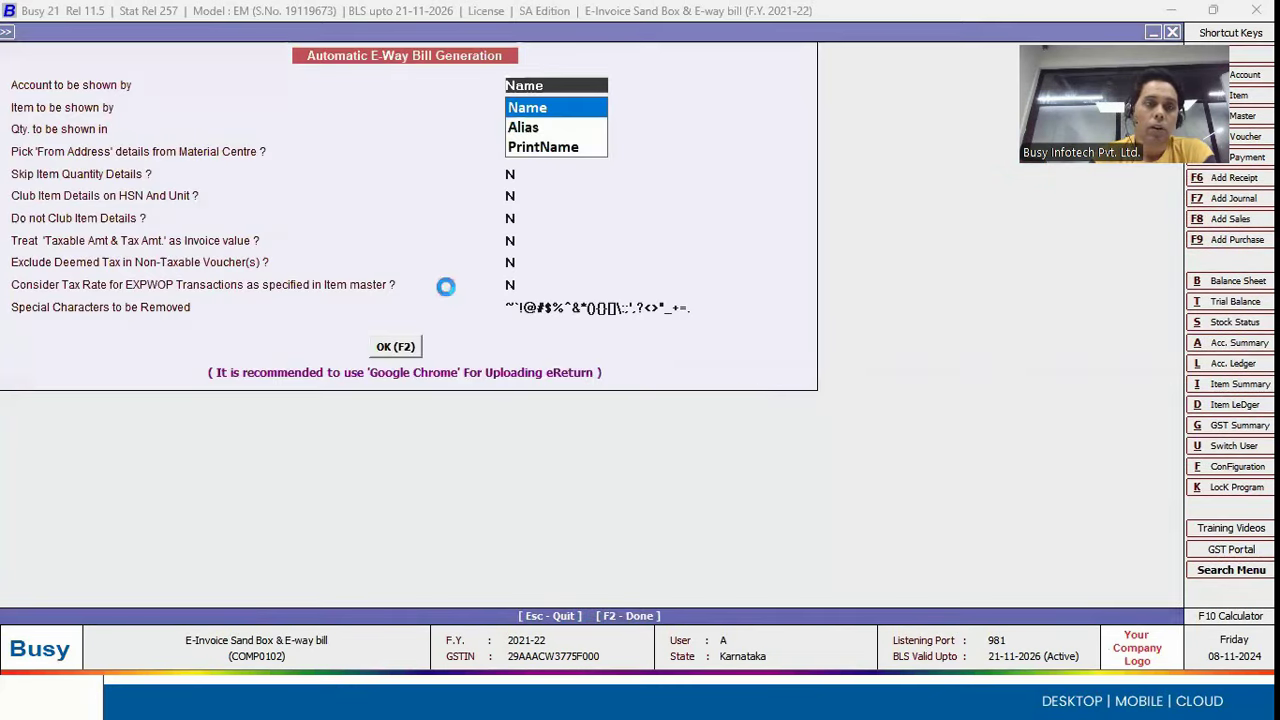
Step: Keep accounts and items shown by Name, and set picking of 'From Address' details from the material centre to Y
{"action": "left_click", "coordinate": [530, 106]}
{"action": "key", "text": "Return"}
{"action": "key", "text": "Return"}
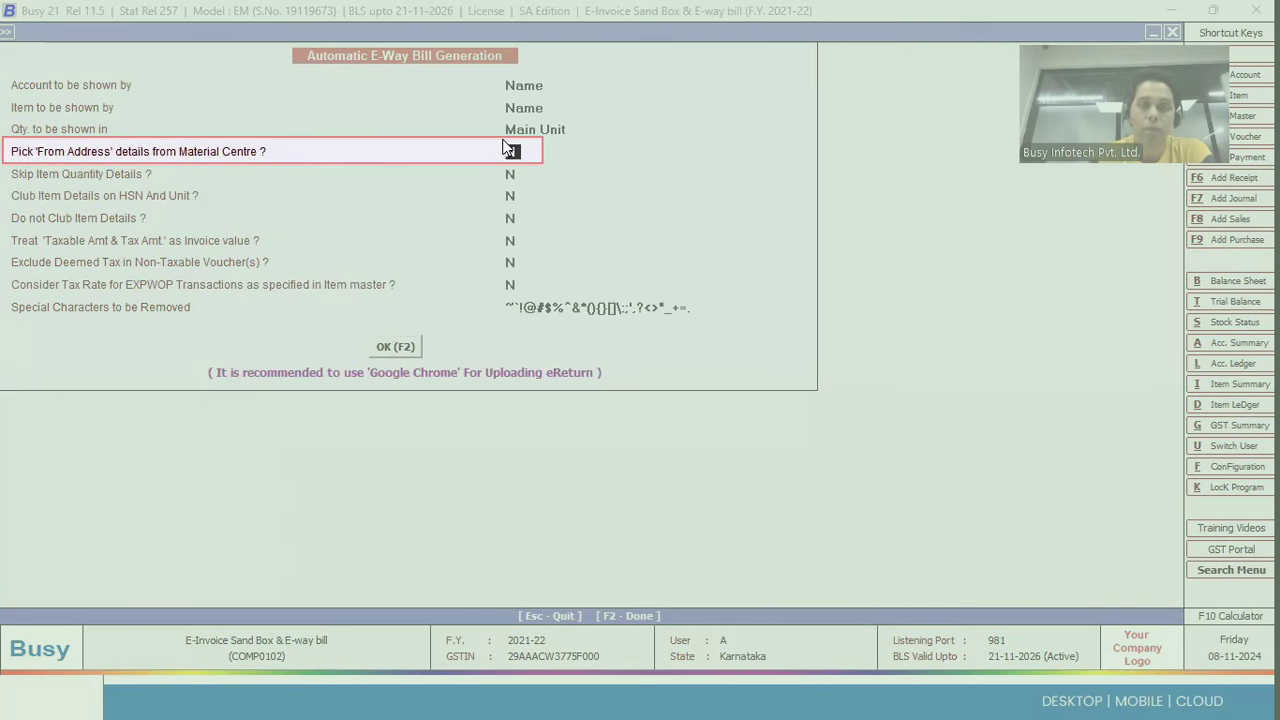
{"action": "key", "text": "y"}
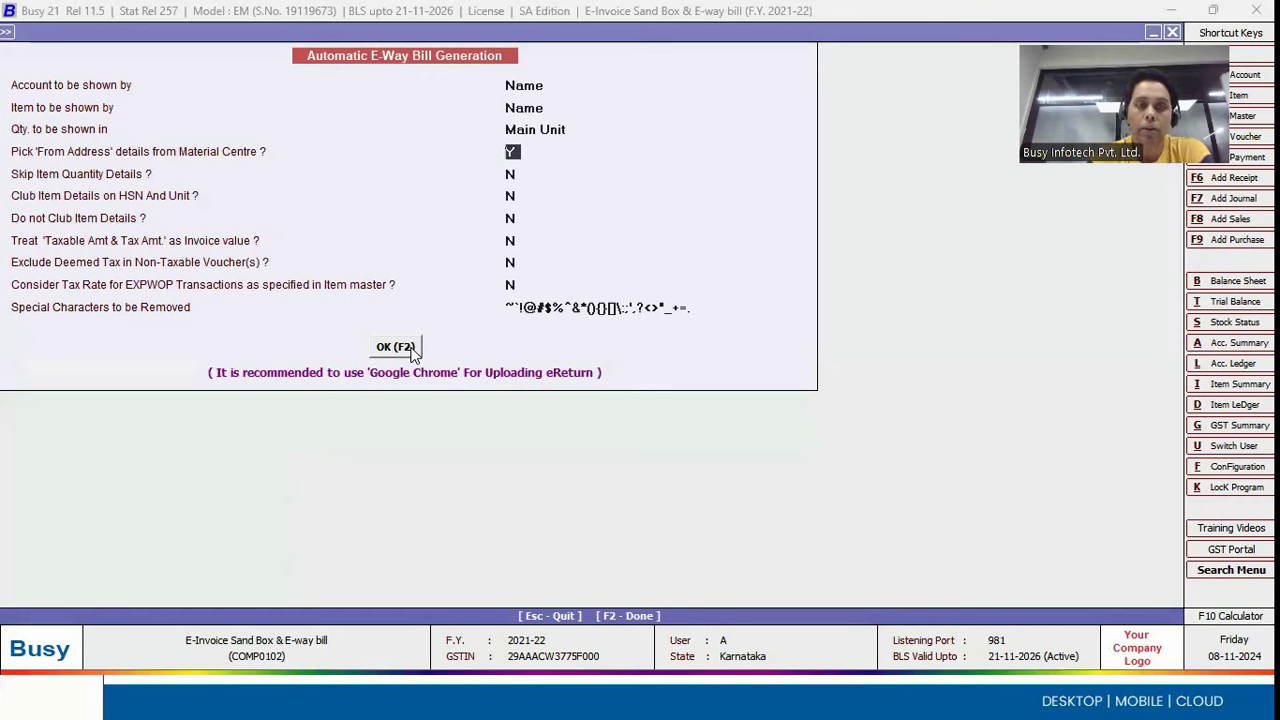
Step: Examine the address details in the Main Store material centre master and return to the e-way bill options without changing anything
{"action": "left_click", "coordinate": [12, 36]}
{"action": "left_click", "coordinate": [42, 47]}
{"action": "key", "text": "Return"}
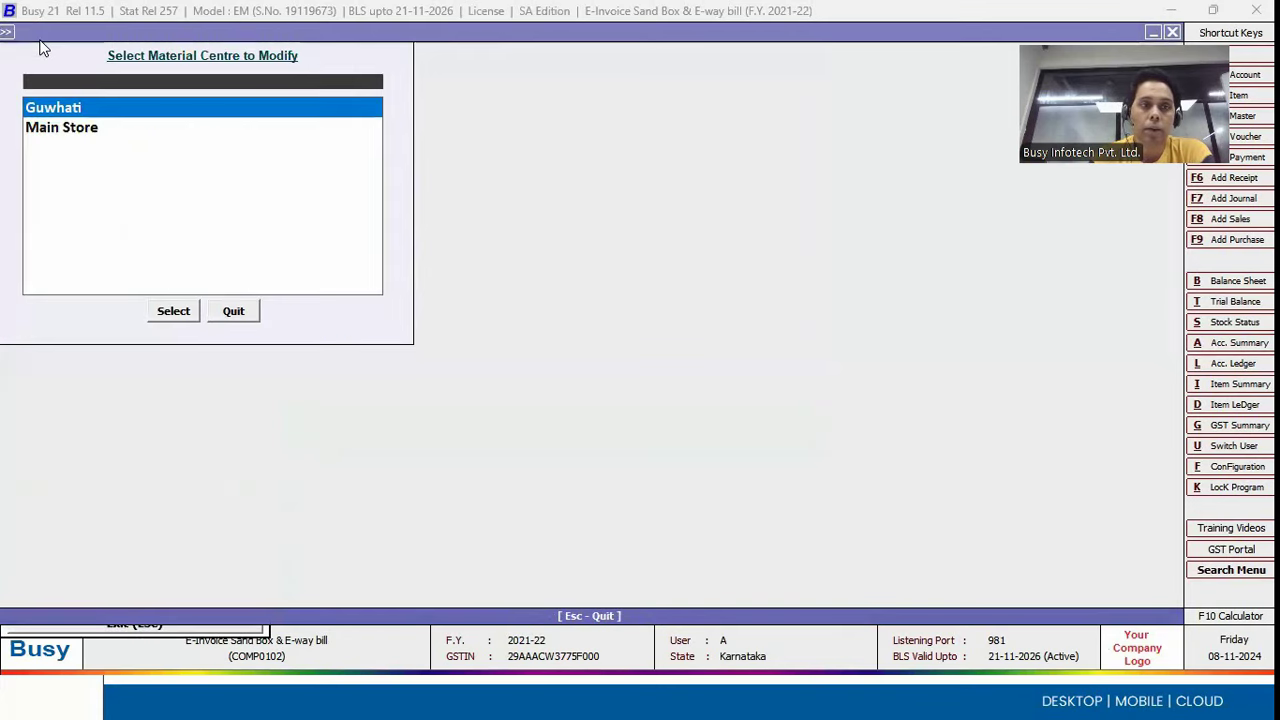
{"action": "key", "text": "Down"}
{"action": "key", "text": "Return"}
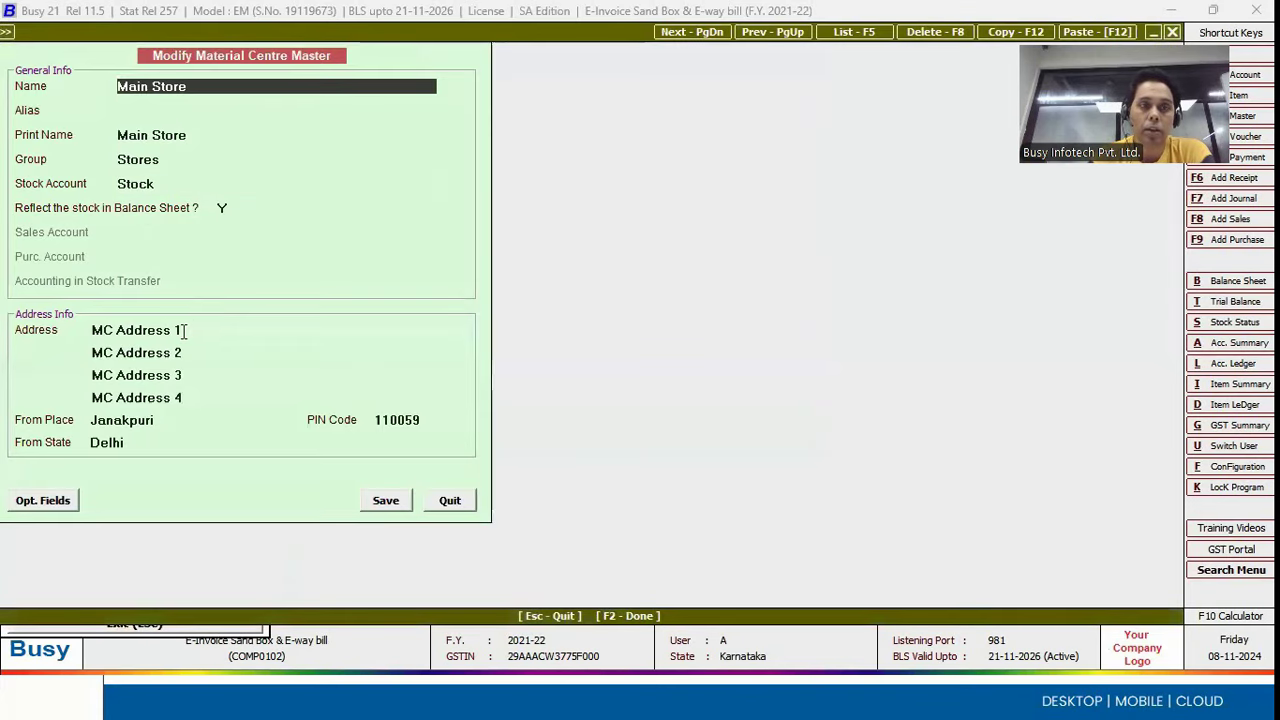
{"action": "left_click", "coordinate": [184, 331]}
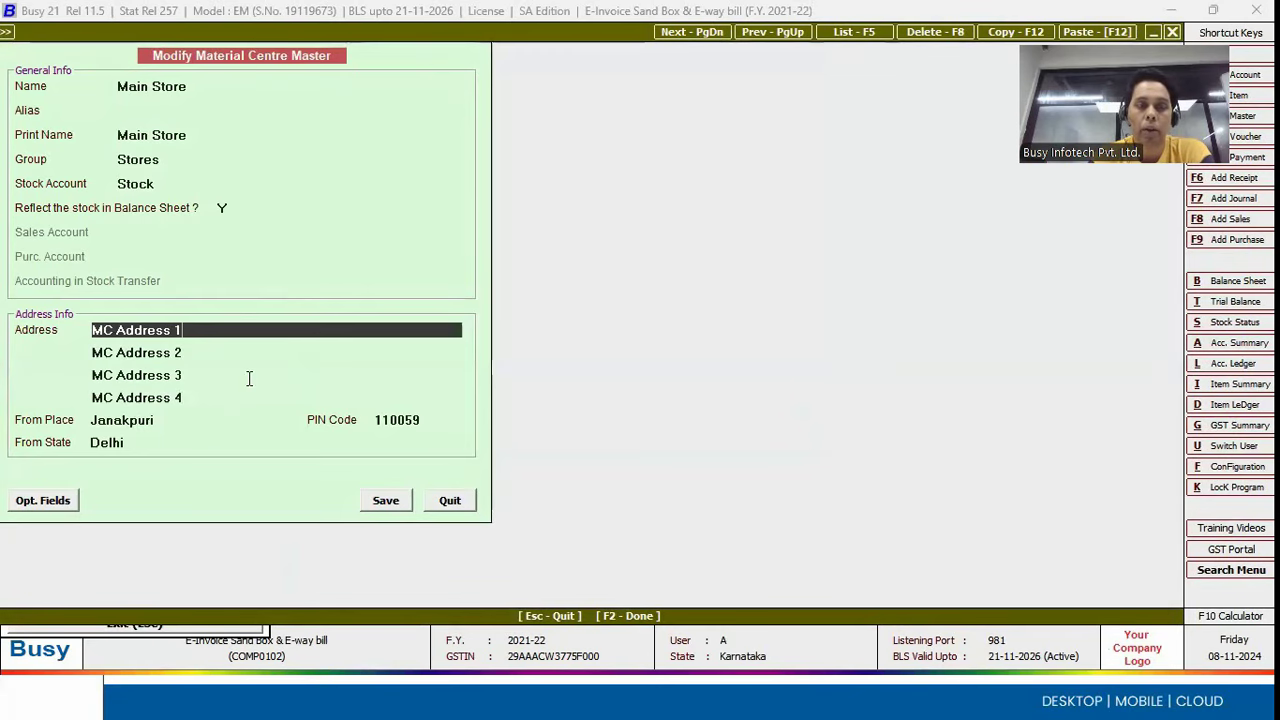
{"action": "key", "text": "Escape"}
{"action": "key", "text": "Escape"}
{"action": "key", "text": "Escape"}
{"action": "key", "text": "Escape"}
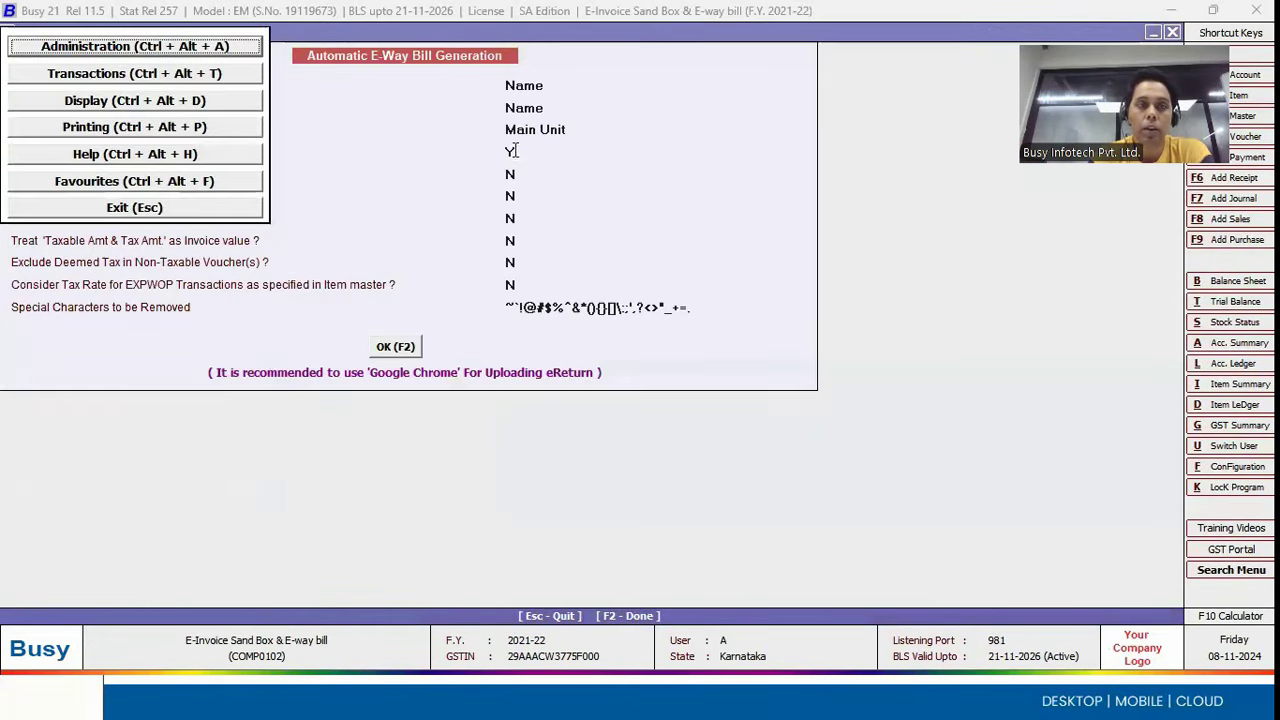
{"action": "key", "text": "Escape"}
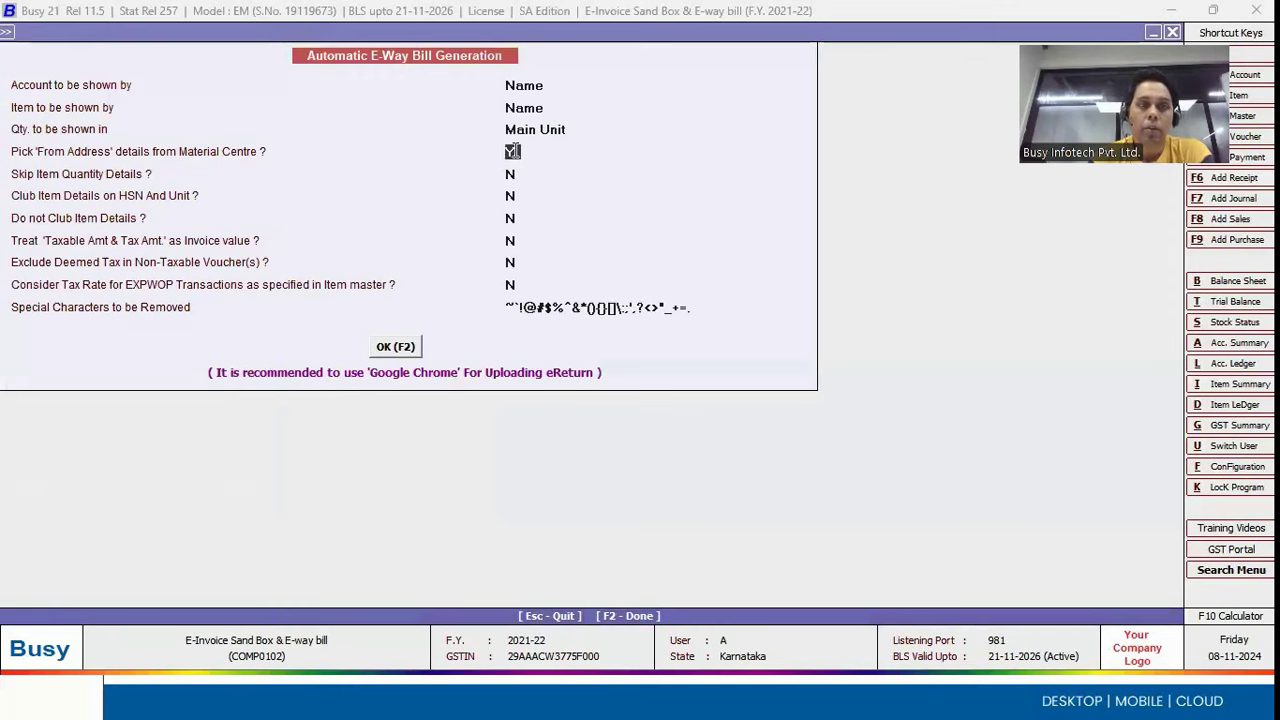
Step: Preview the e-way bill to check the supplier address taken from the material centre, and close it without generating
{"action": "left_click", "coordinate": [407, 347]}
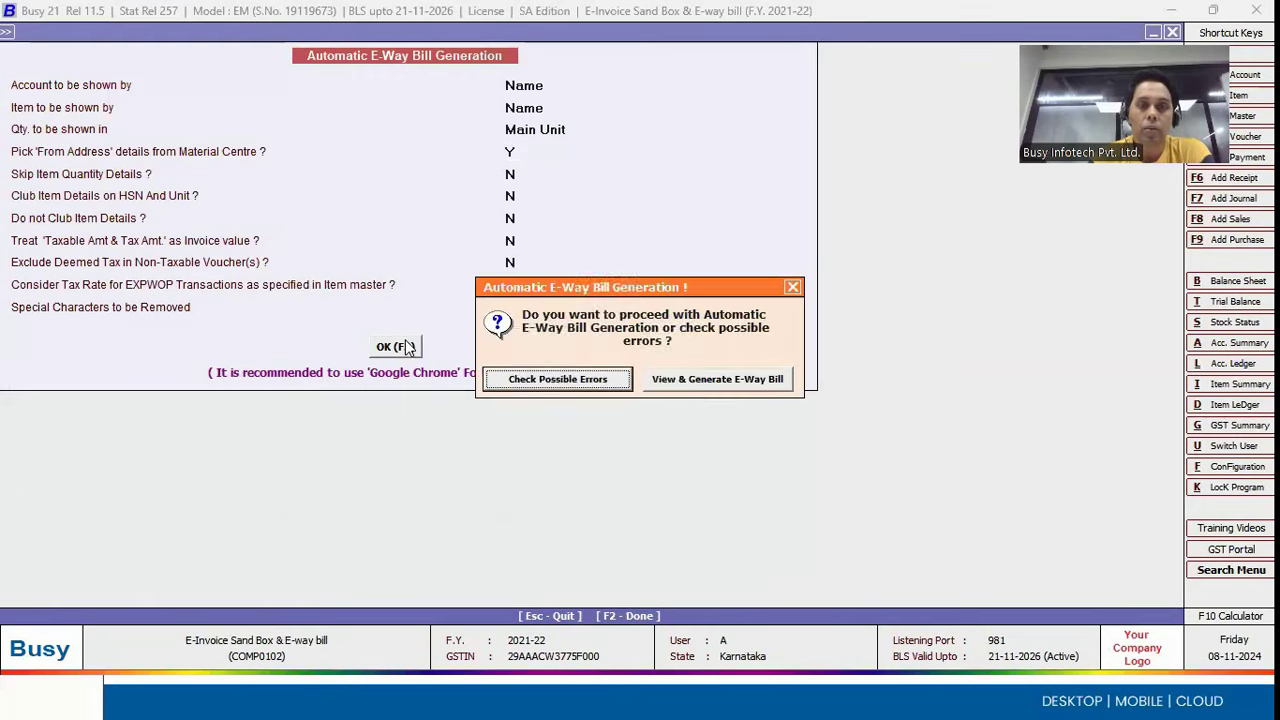
{"action": "left_click", "coordinate": [697, 385]}
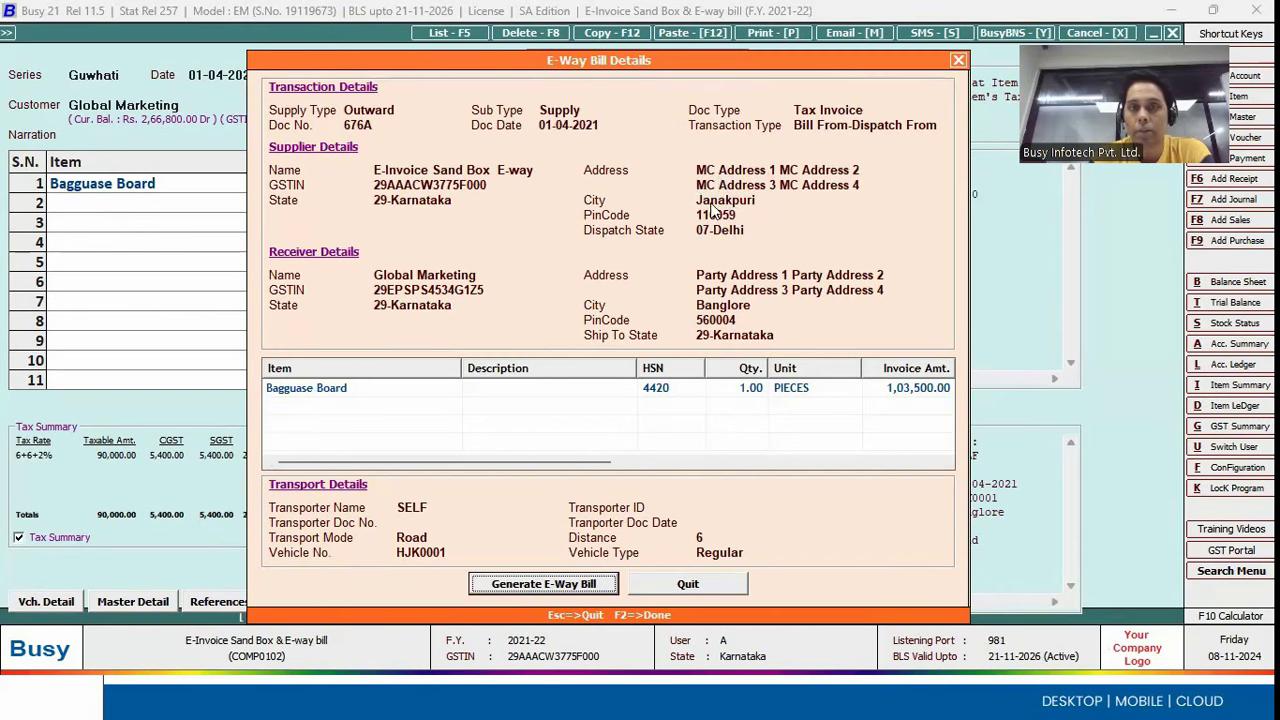
{"action": "key", "text": "Escape"}
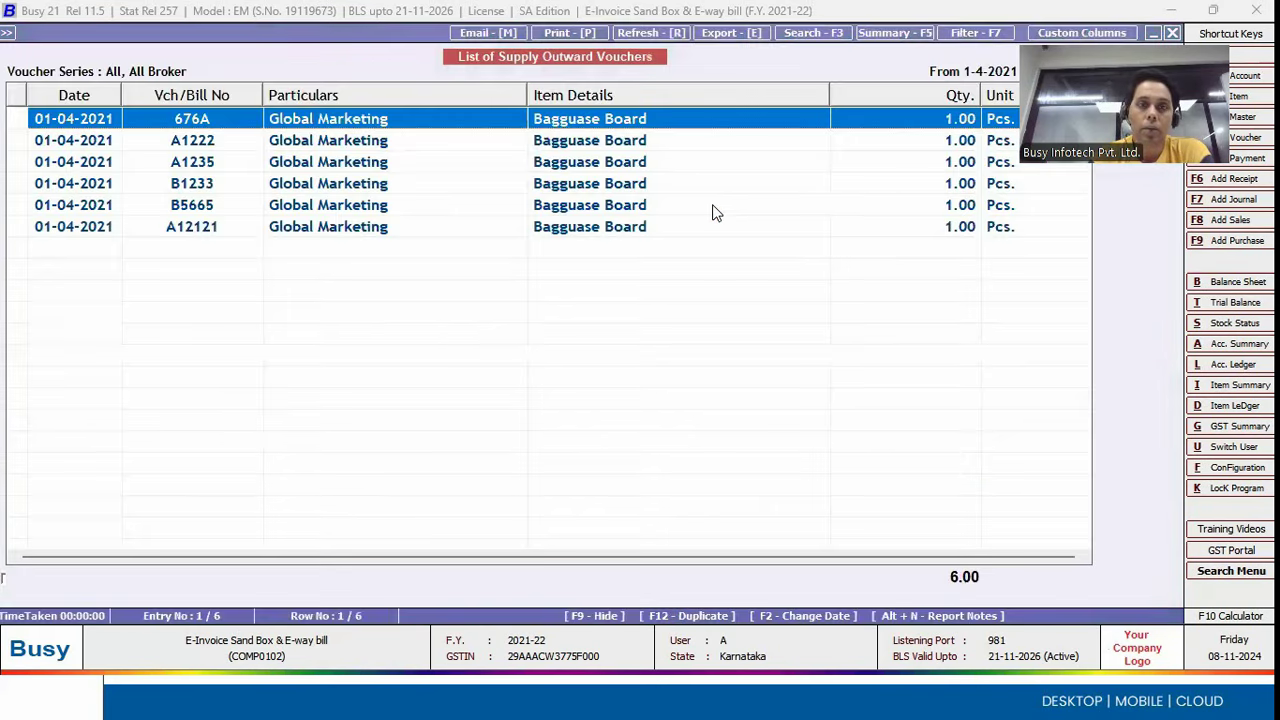
{"action": "key", "text": "Escape"}
{"action": "key", "text": "Escape"}
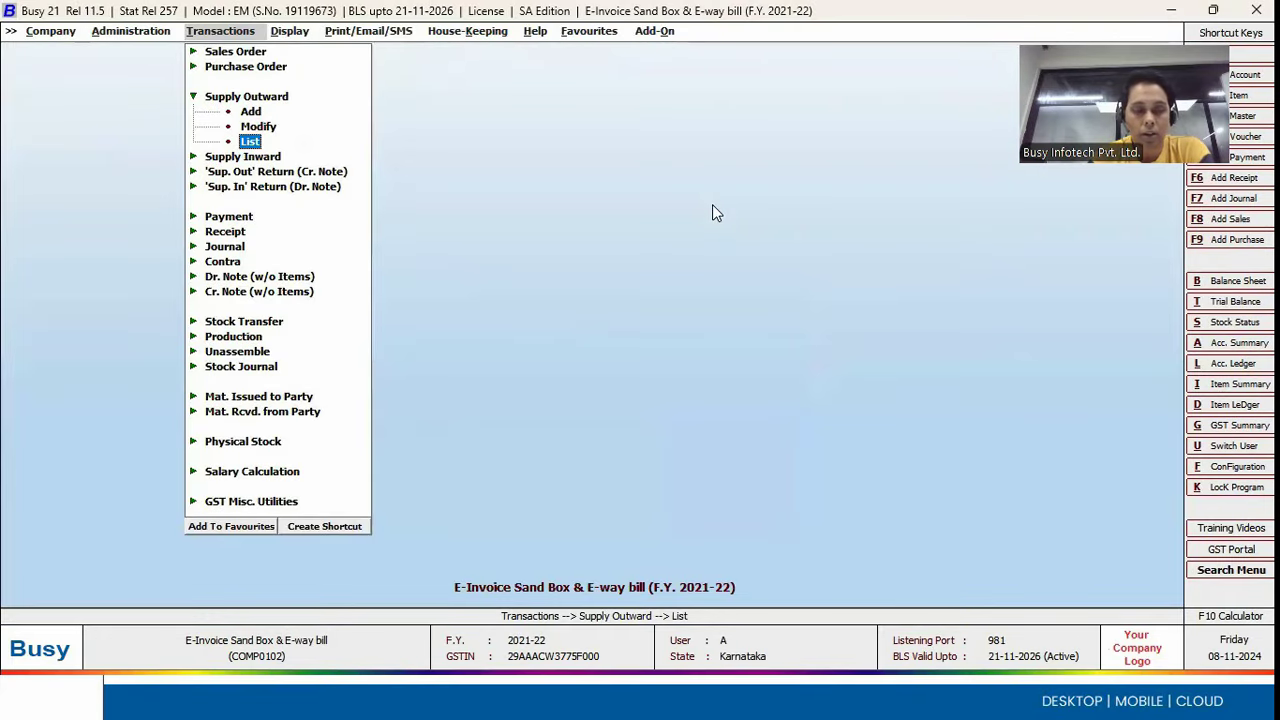
{"action": "key", "text": "alt+Tab"}
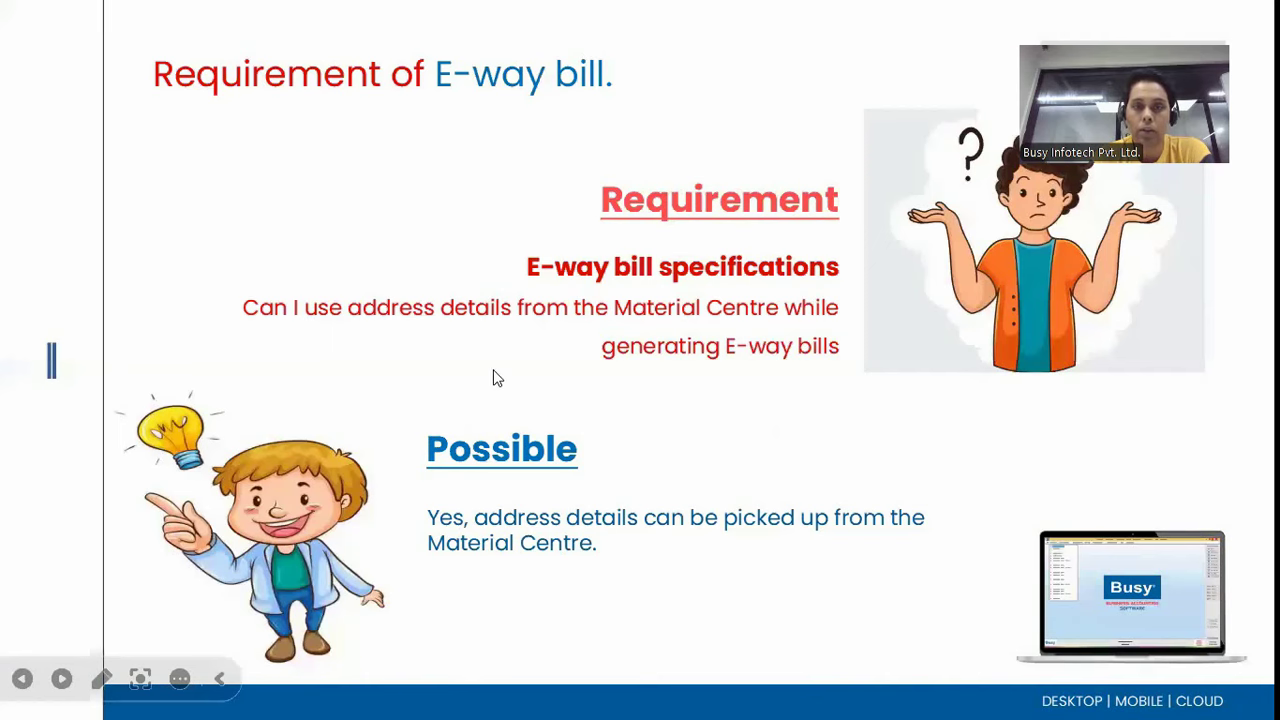
{"action": "left_click", "coordinate": [493, 377]}
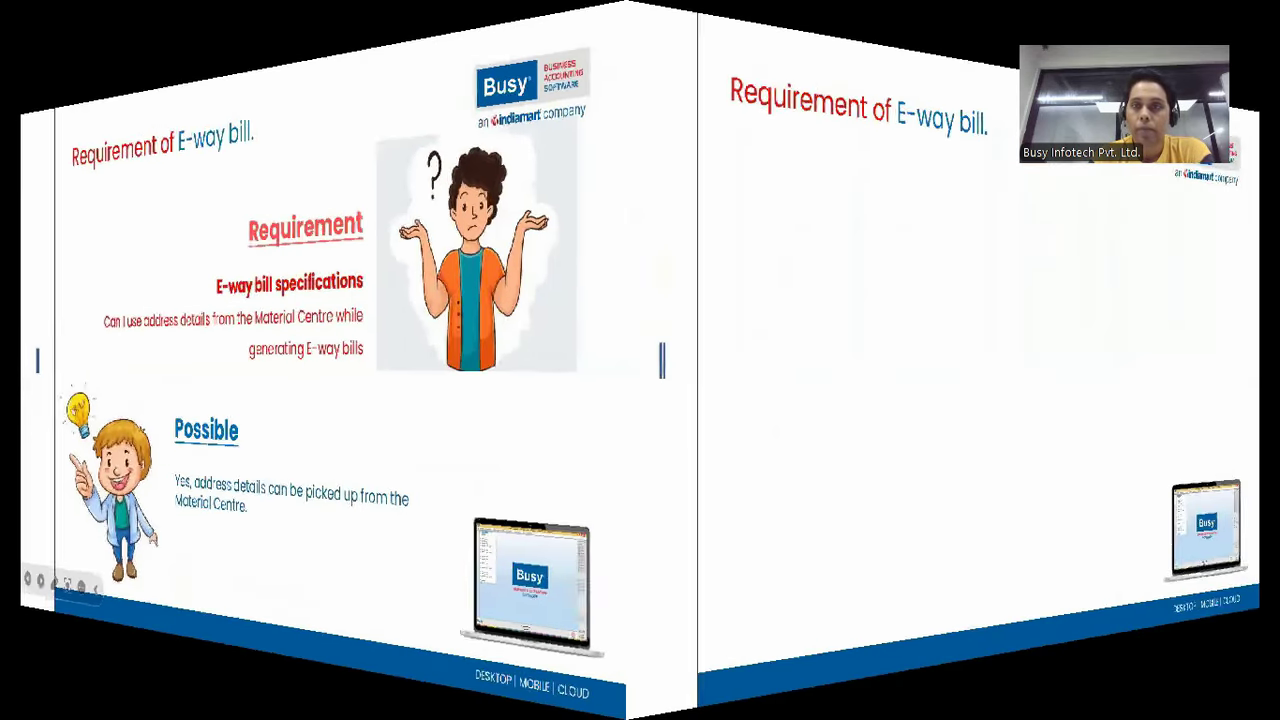
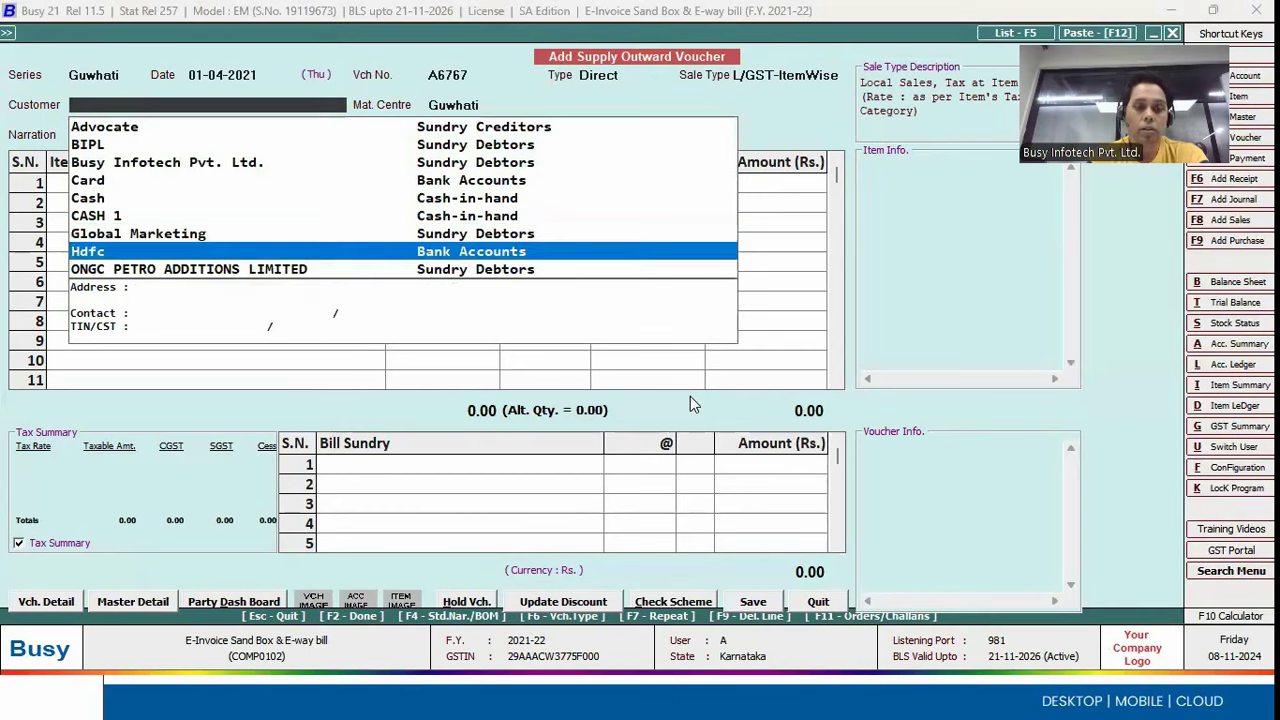
Step: Start a new account master from the voucher's customer field and name the account Abc
{"action": "key", "text": "Down"}
{"action": "key", "text": "Down"}
{"action": "key", "text": "Down"}
{"action": "key", "text": "Up"}
{"action": "key", "text": "Up"}
{"action": "key", "text": "Up"}
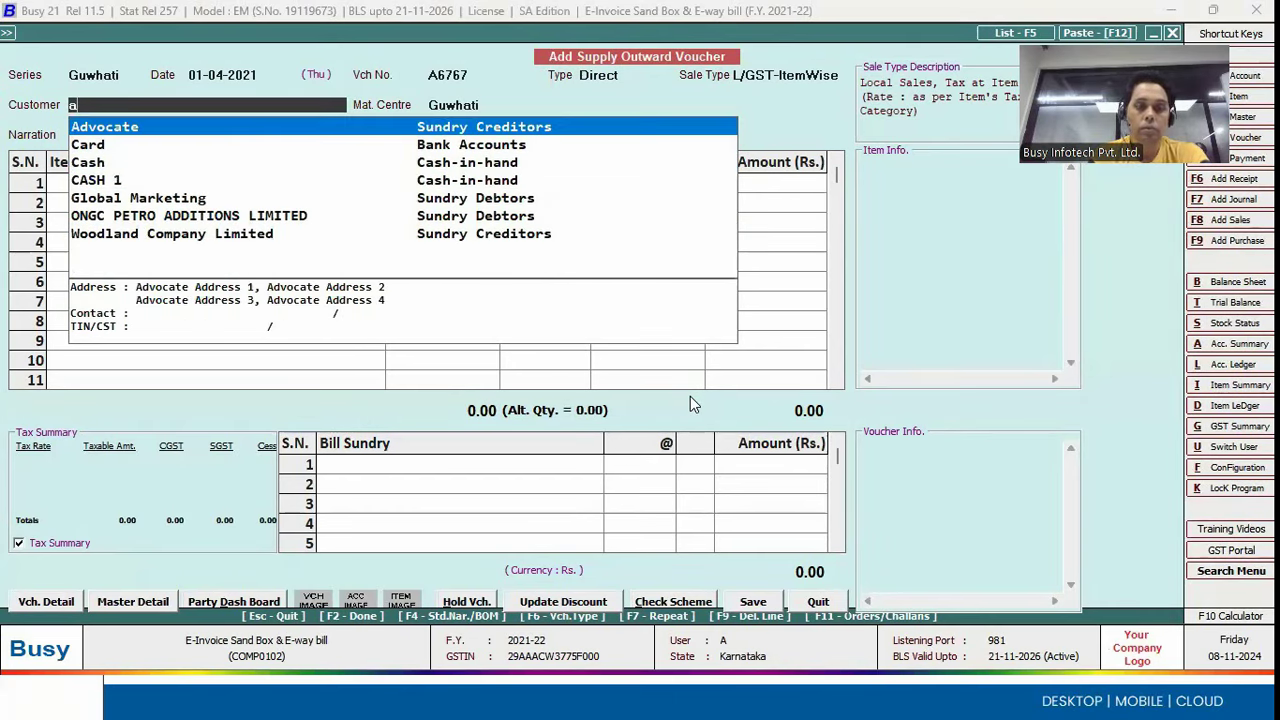
{"action": "type", "text": "bc"}
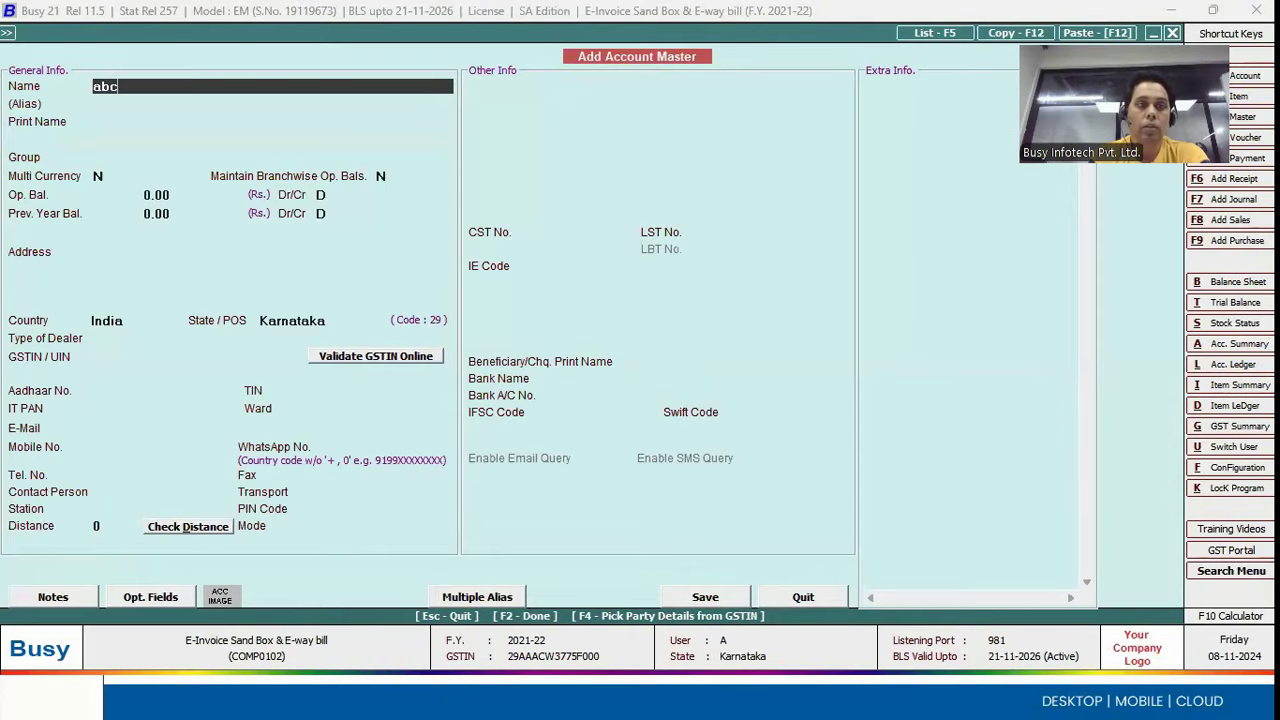
{"action": "key", "text": "Return"}
{"action": "key", "text": "Return"}
Step: Assign the Abc account to the Sundry Debtors group and keep the default currency and balance settings
{"action": "type", "text": "sund"}
{"action": "key", "text": "Return"}
{"action": "key", "text": "Return"}
{"action": "key", "text": "Return"}
{"action": "key", "text": "Return"}
{"action": "key", "text": "Return"}
{"action": "key", "text": "Return"}
{"action": "key", "text": "Return"}
{"action": "key", "text": "Return"}
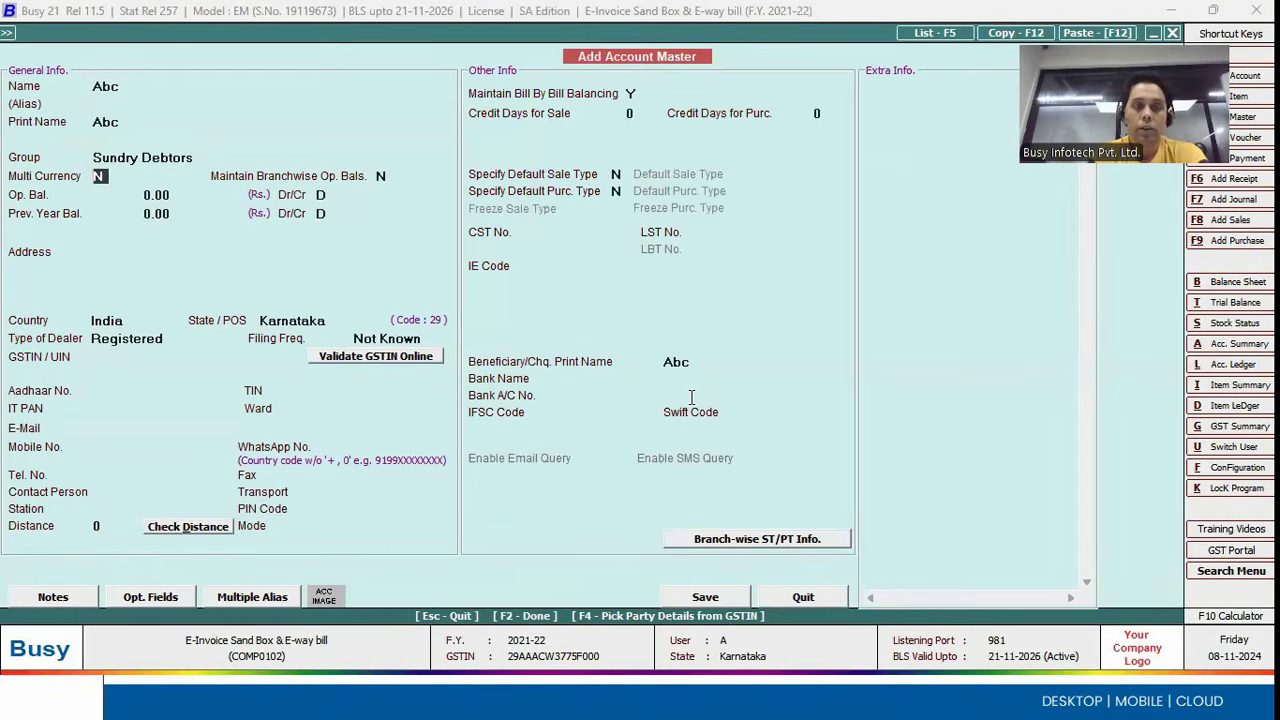
Step: Save the Abc account master with its dealer type set to Un-Registered
{"action": "key", "text": "Return"}
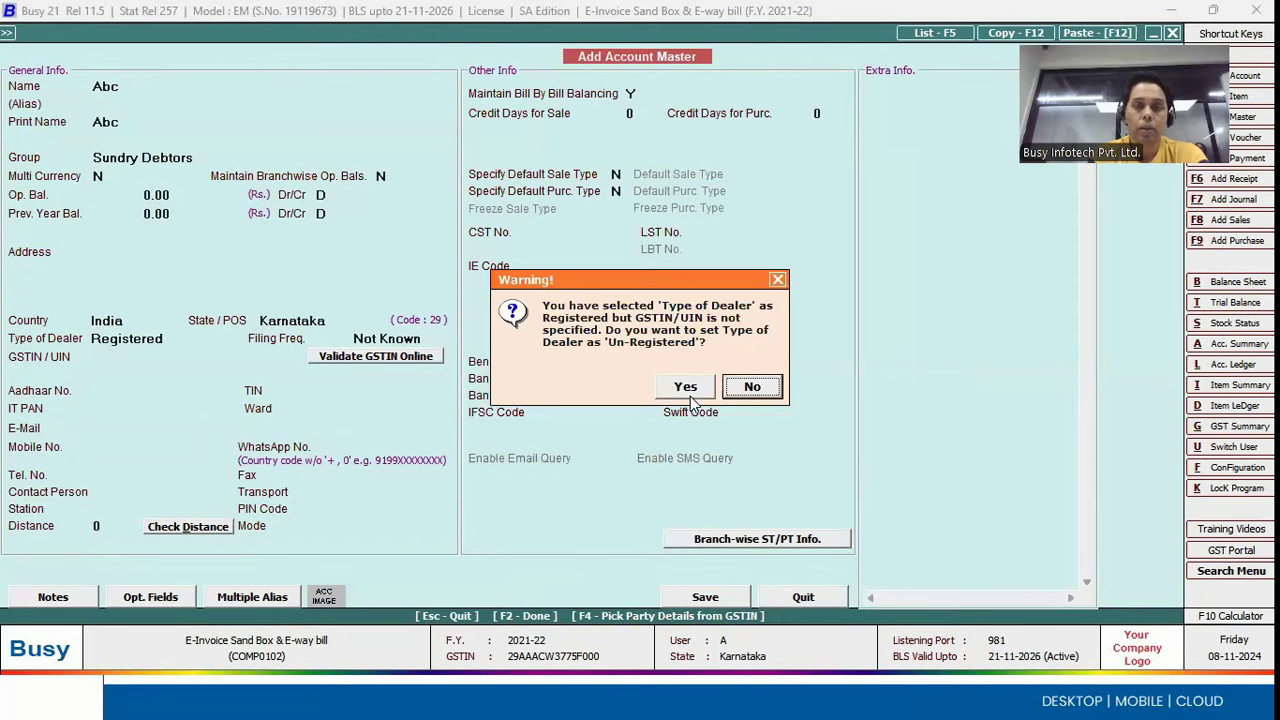
{"action": "key", "text": "Left"}
{"action": "key", "text": "Return"}
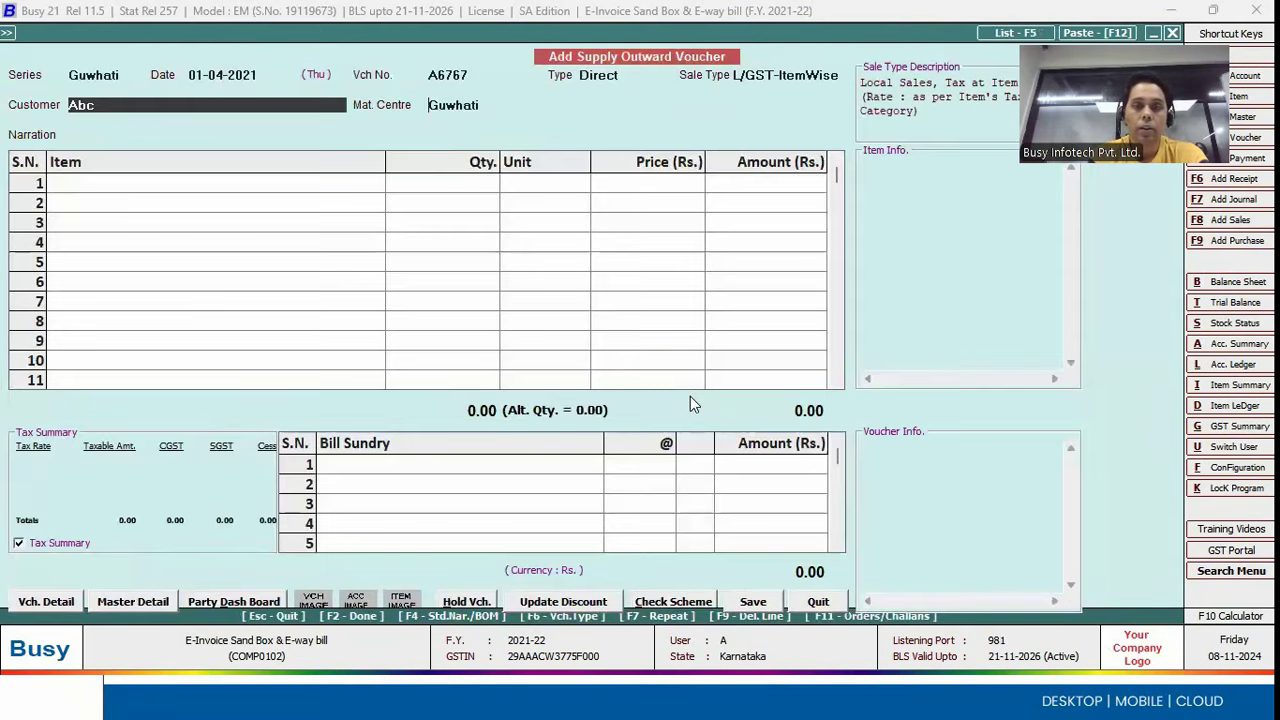
Step: Accept Abc as the voucher's customer and keep Guwhati as the material centre
{"action": "key", "text": "Return"}
{"action": "key", "text": "Return"}
{"action": "key", "text": "Return"}
{"action": "key", "text": "Return"}
{"action": "key", "text": "Return"}
{"action": "key", "text": "Return"}
{"action": "key", "text": "Return"}
{"action": "key", "text": "Return"}
{"action": "key", "text": "Return"}
{"action": "key", "text": "Return"}
{"action": "key", "text": "Return"}
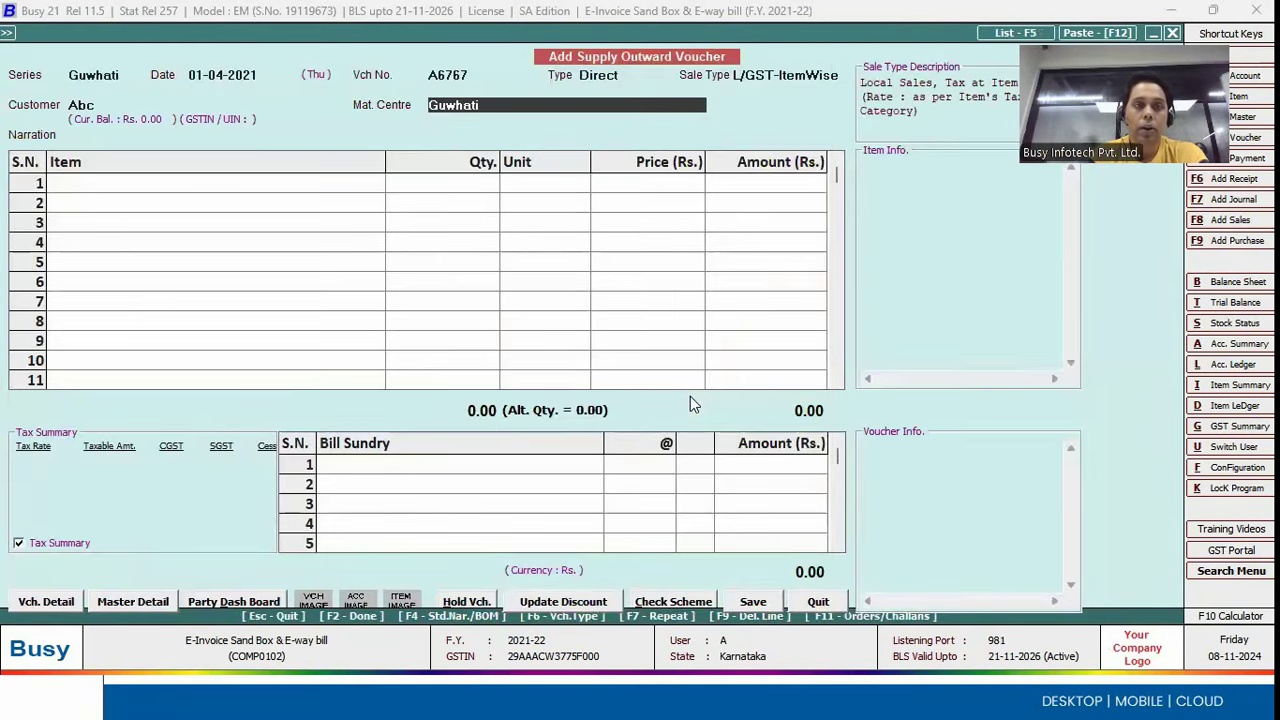
{"action": "key", "text": "Return"}
Step: Add the Bagguase Board item to the voucher with a quantity of 1 Pcs. at a price of 8000
{"action": "key", "text": "Return"}
{"action": "key", "text": "Down"}
{"action": "key", "text": "Down"}
{"action": "key", "text": "Down"}
{"action": "key", "text": "Return"}
{"action": "type", "text": "1"}
{"action": "key", "text": "Return"}
{"action": "key", "text": "Return"}
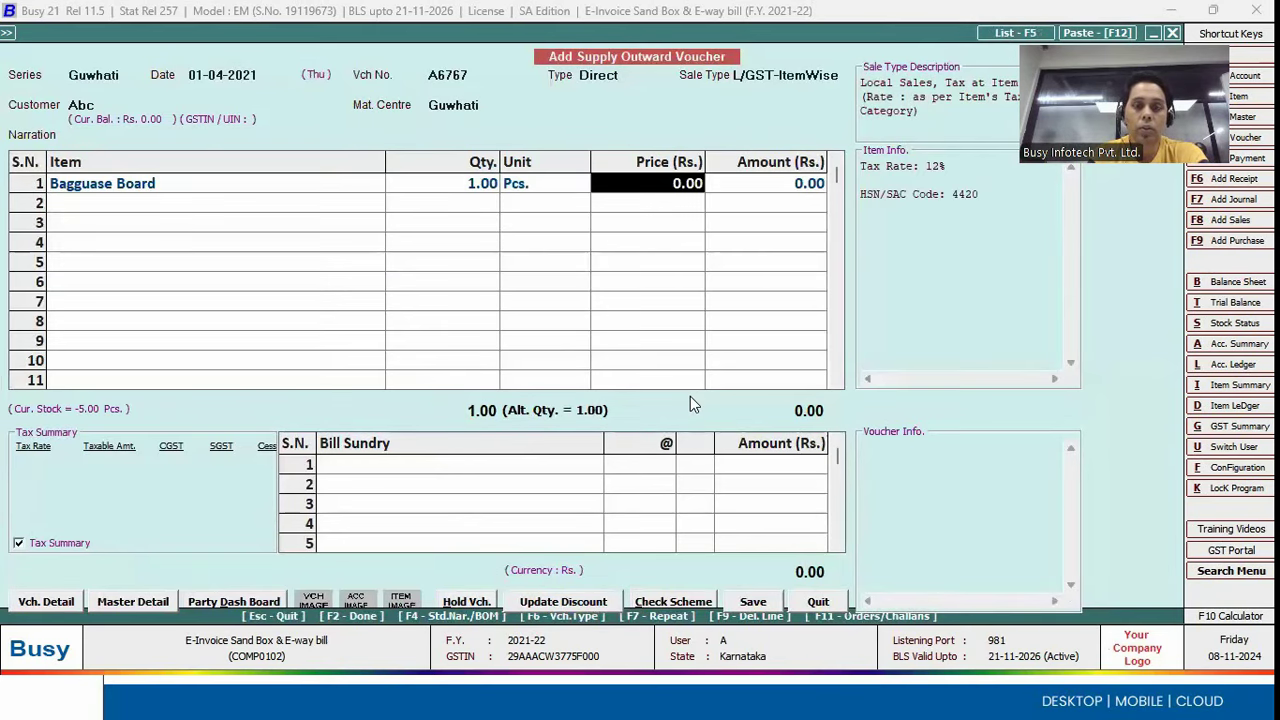
{"action": "type", "text": "8000"}
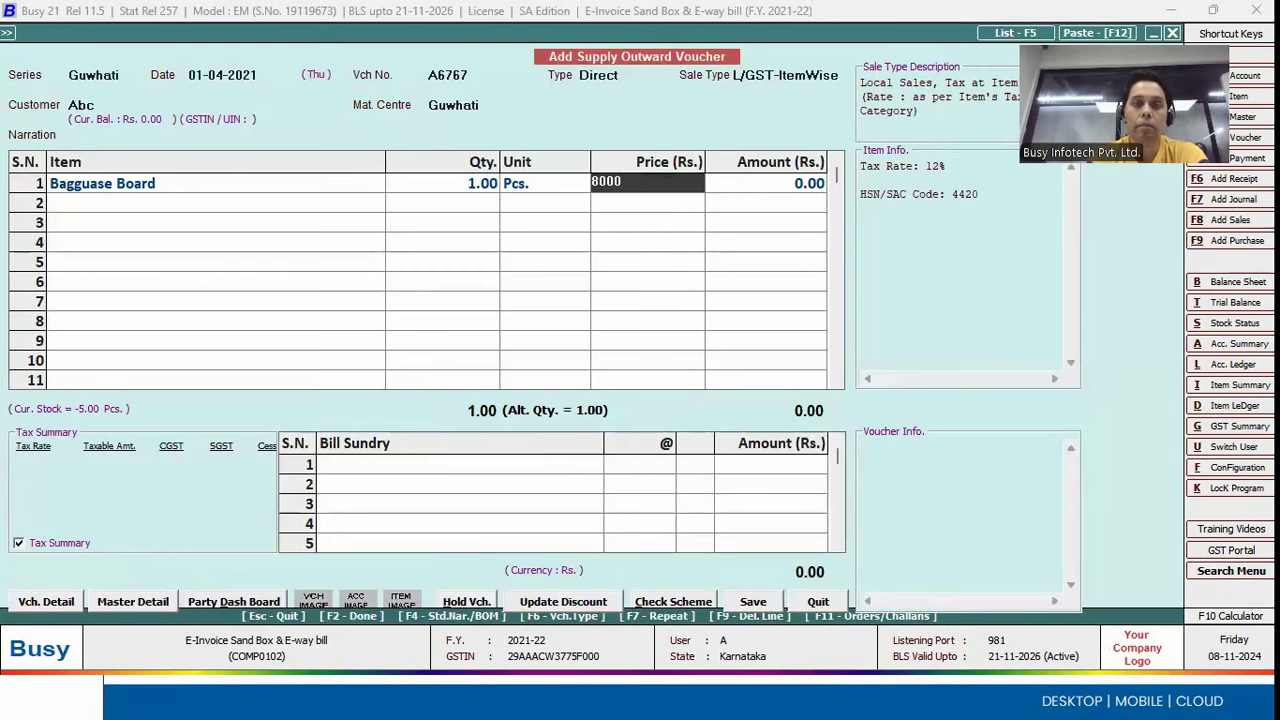
{"action": "key", "text": "Return"}
Step: Accept the voucher's default bill and transport entries, and reopen its transport details without saving the voucher
{"action": "key", "text": "Return"}
{"action": "key", "text": "Return"}
{"action": "key", "text": "Return"}
{"action": "key", "text": "Return"}
{"action": "key", "text": "Return"}
{"action": "key", "text": "Return"}
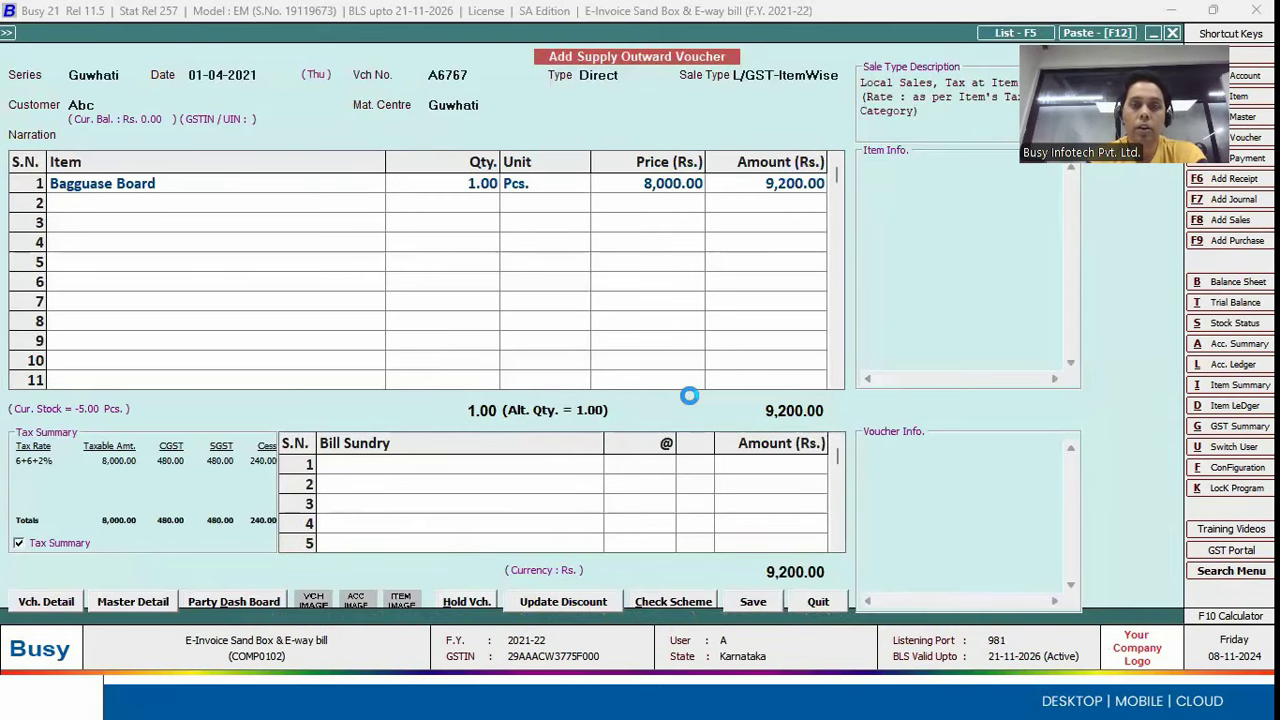
{"action": "key", "text": "Return"}
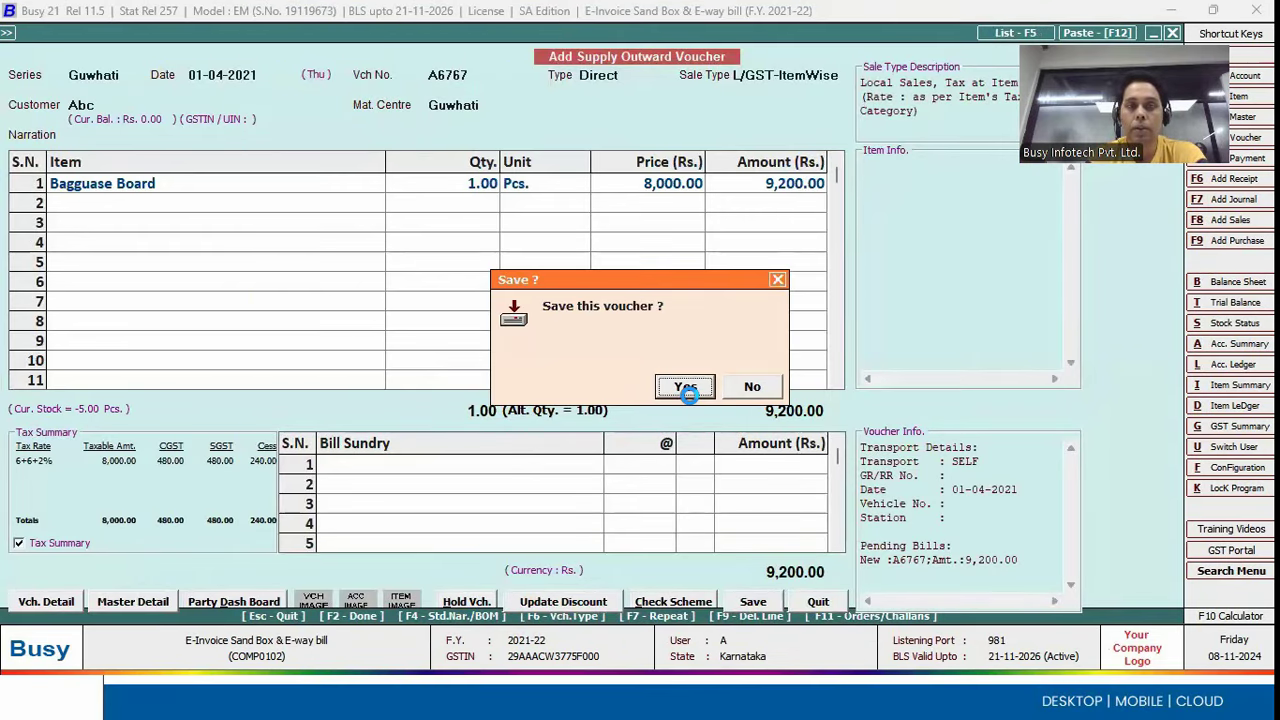
{"action": "left_click", "coordinate": [688, 391]}
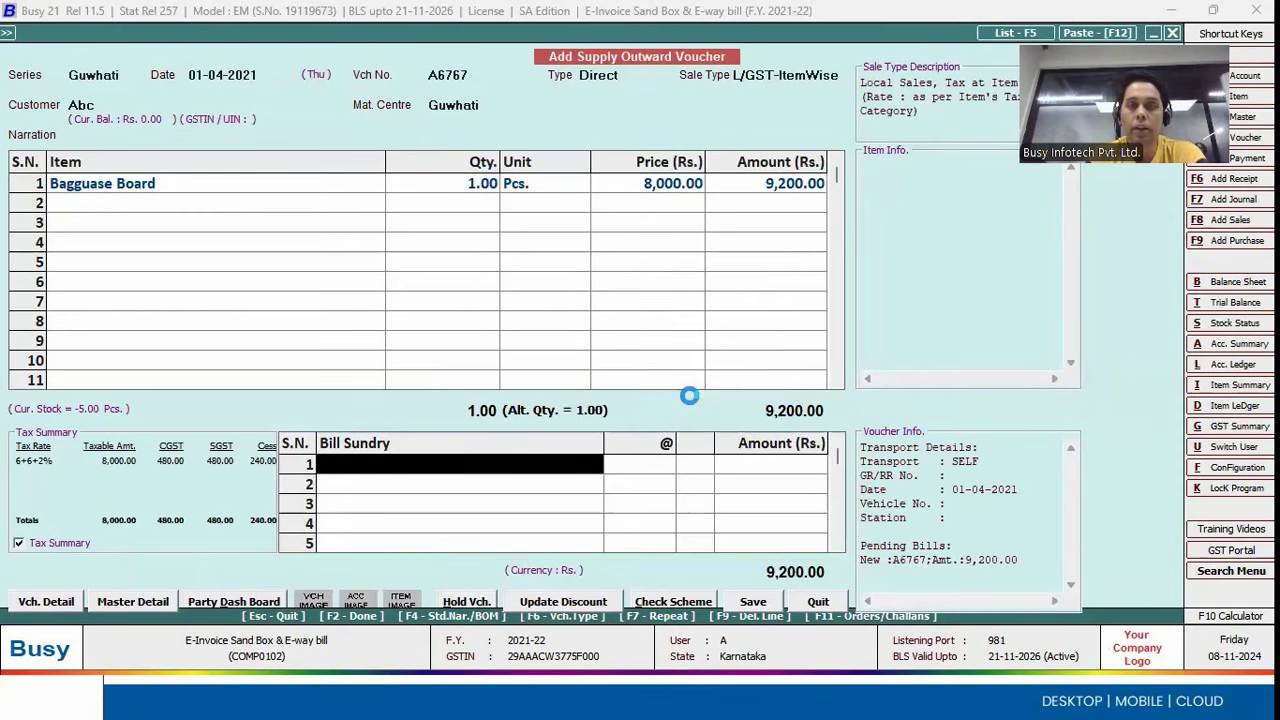
{"action": "key", "text": "F2"}
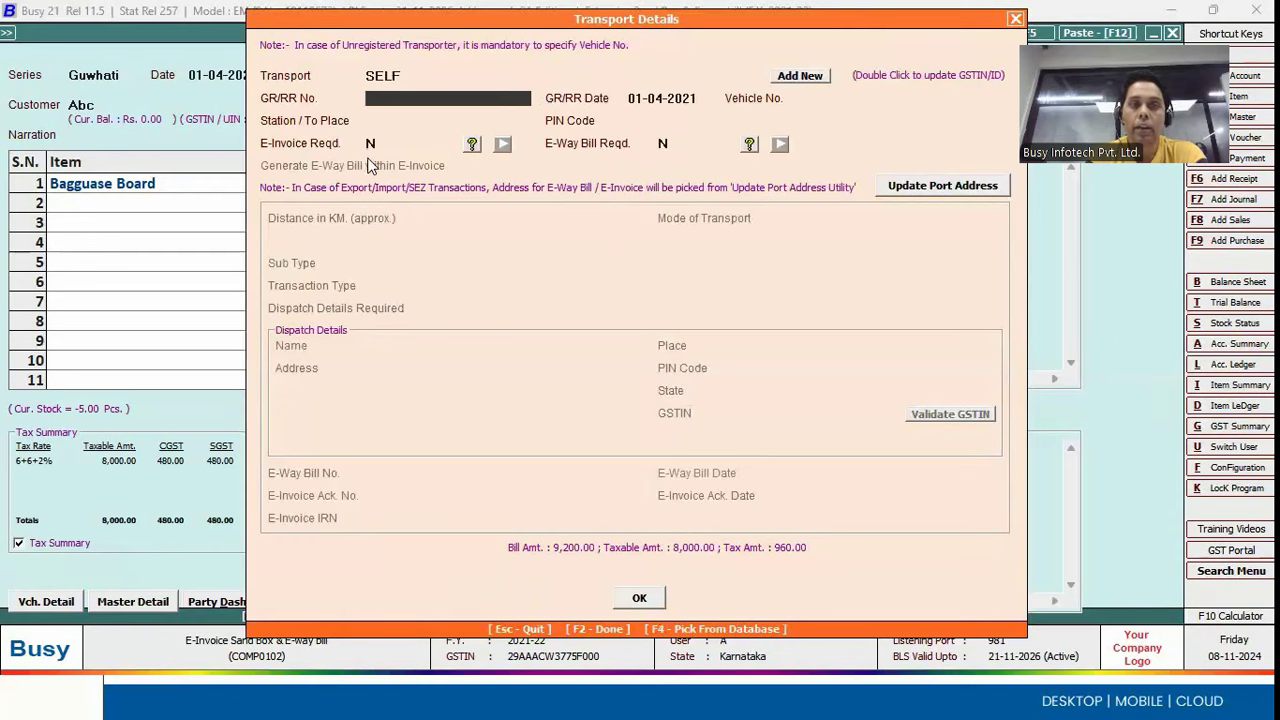
Step: Try to set E-Invoice Reqd. to Y in the transport details of the unregistered customer's voucher
{"action": "left_click", "coordinate": [378, 140]}
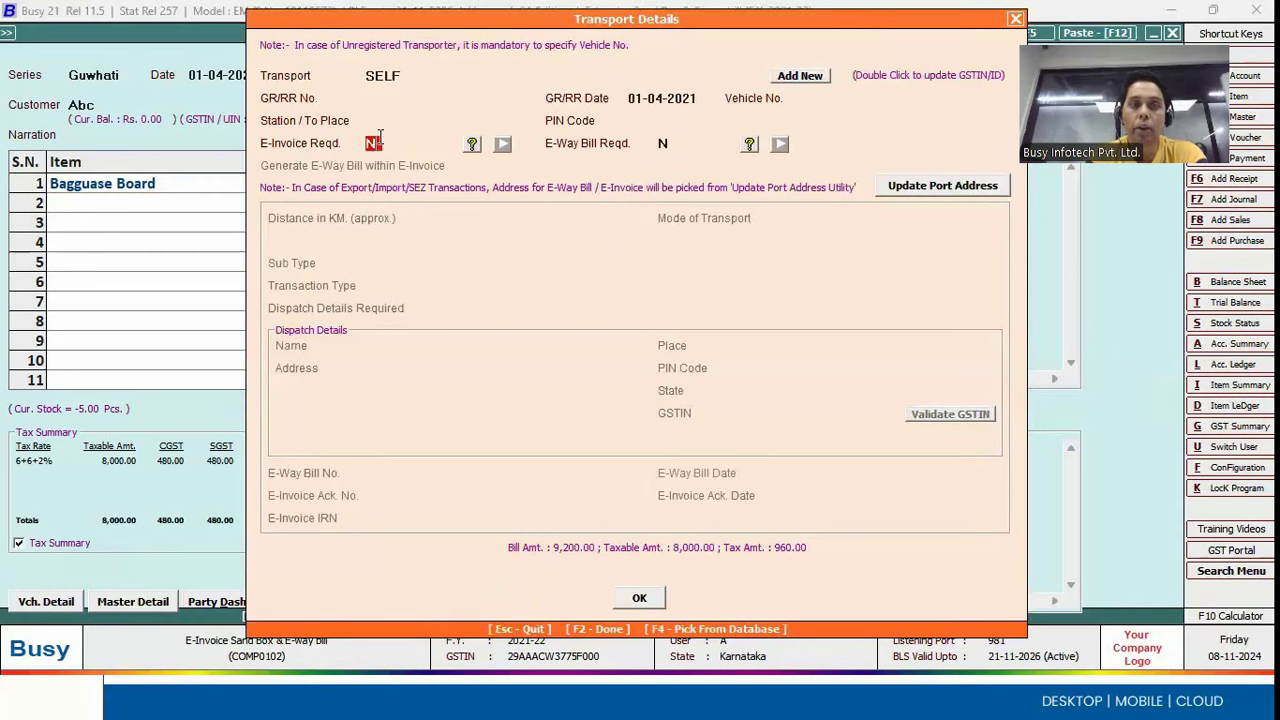
{"action": "key", "text": "y"}
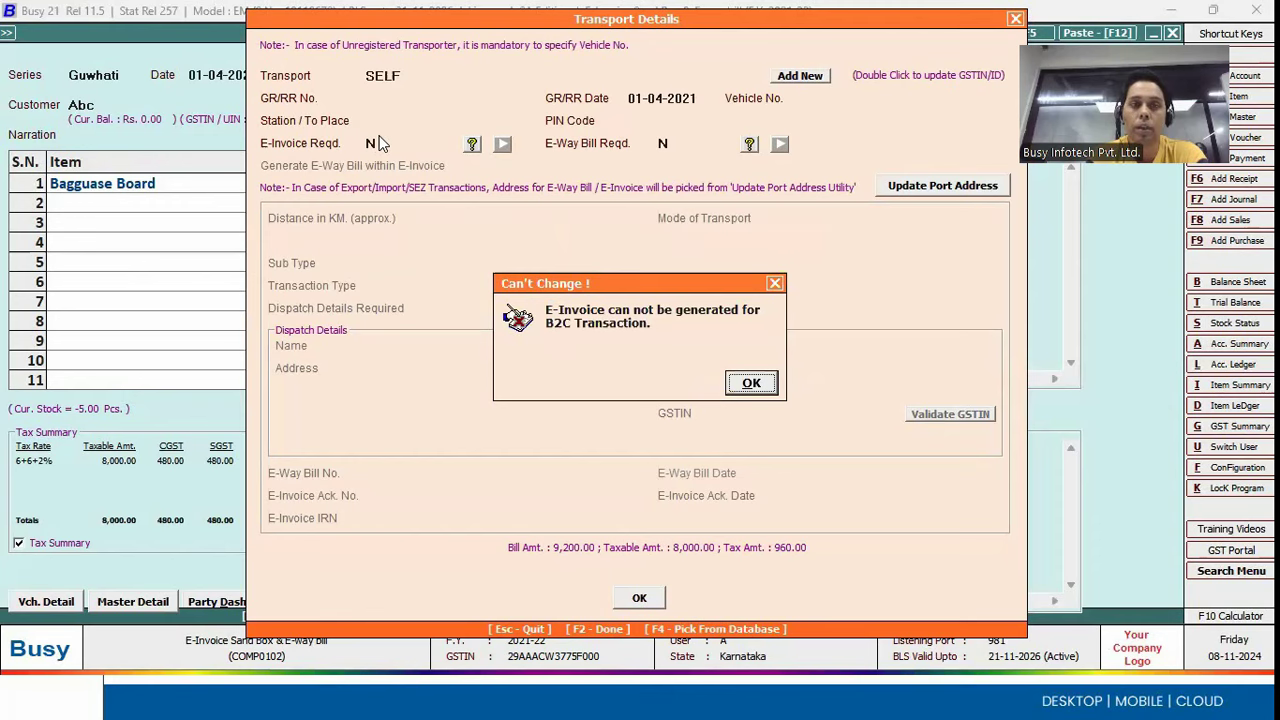
{"action": "key", "text": "Return"}
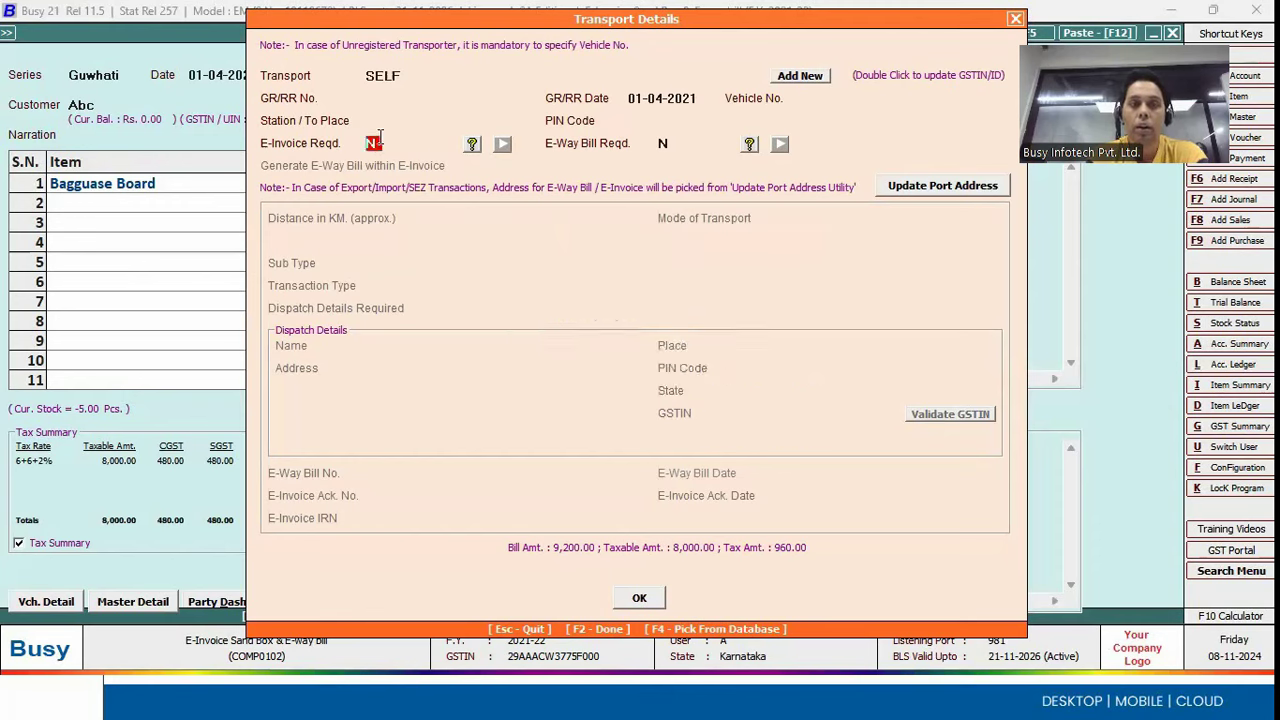
{"action": "key", "text": "y"}
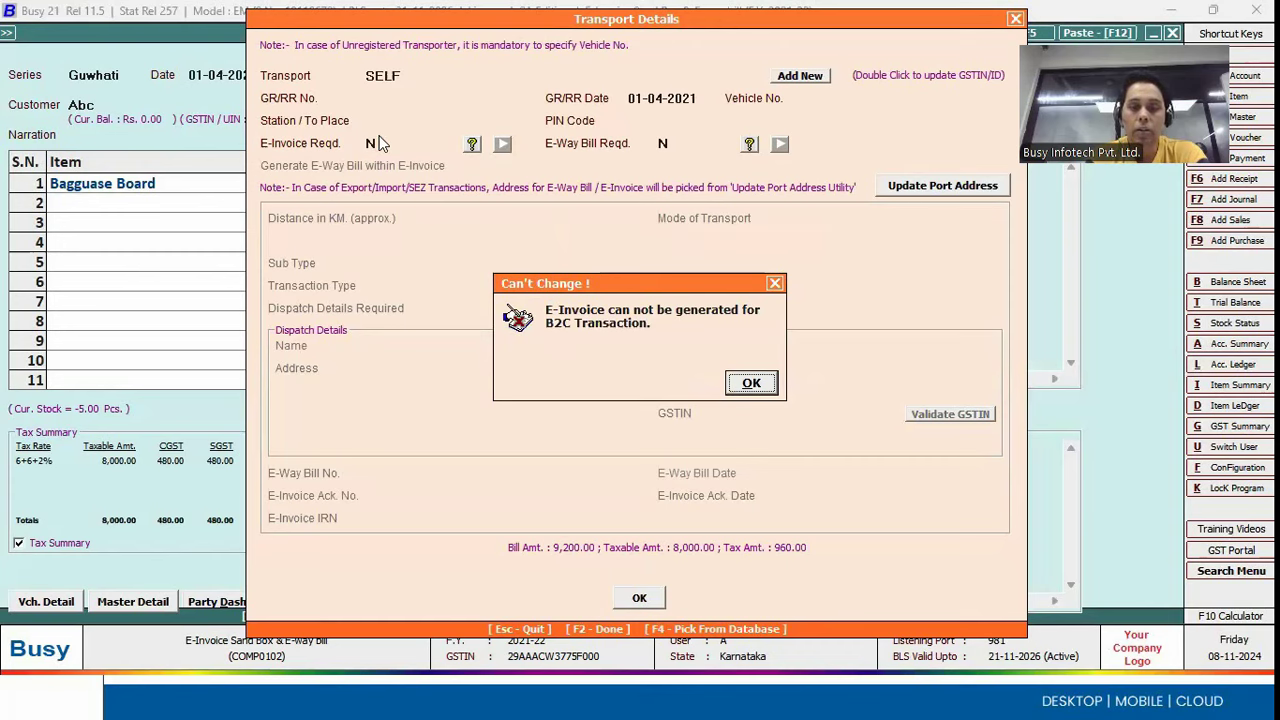
{"action": "key", "text": "Return"}
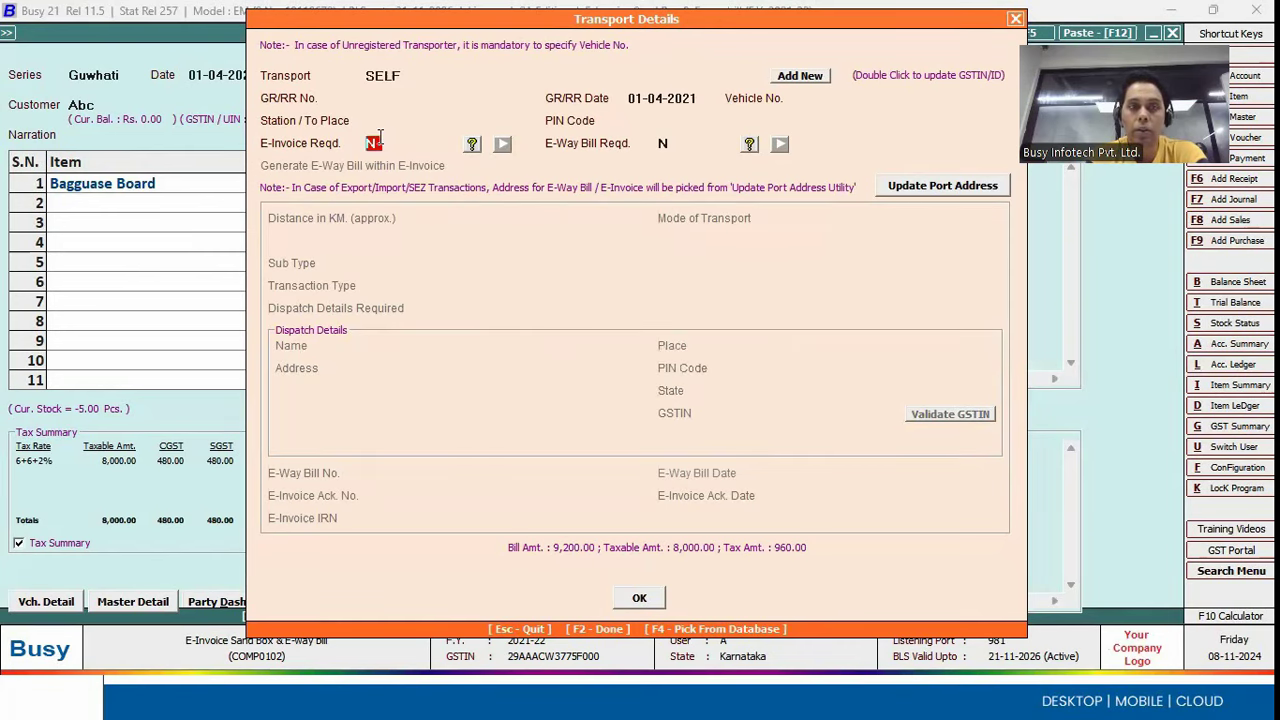
{"action": "key", "text": "y"}
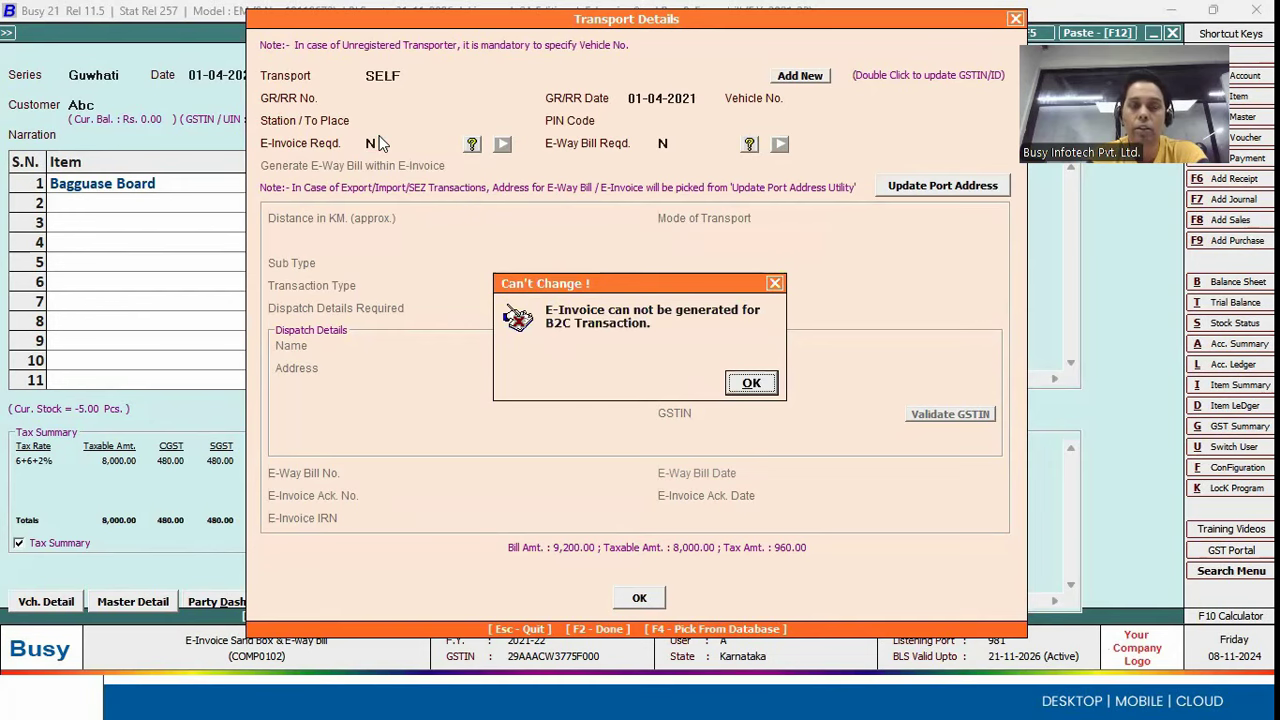
{"action": "key", "text": "Return"}
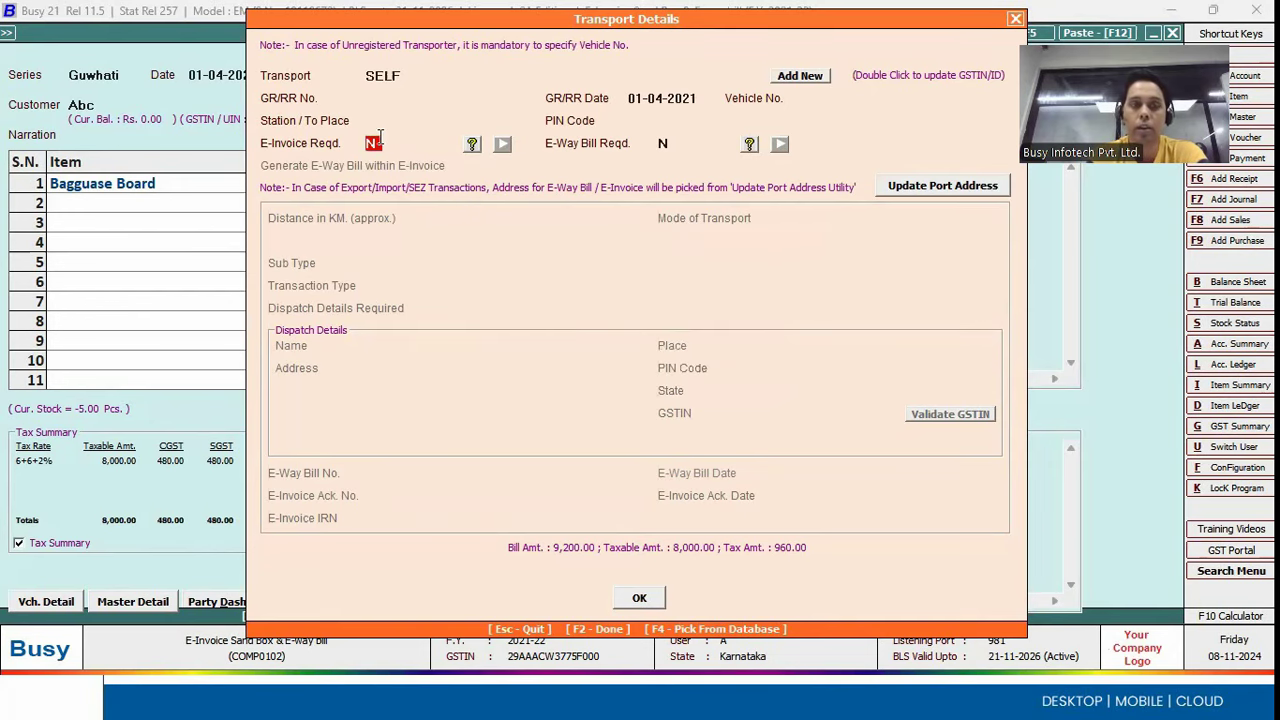
Step: Leave the transport details and quit the Supply Outward voucher without saving it
{"action": "key", "text": "Escape"}
{"action": "key", "text": "Escape"}
{"action": "key", "text": "Left"}
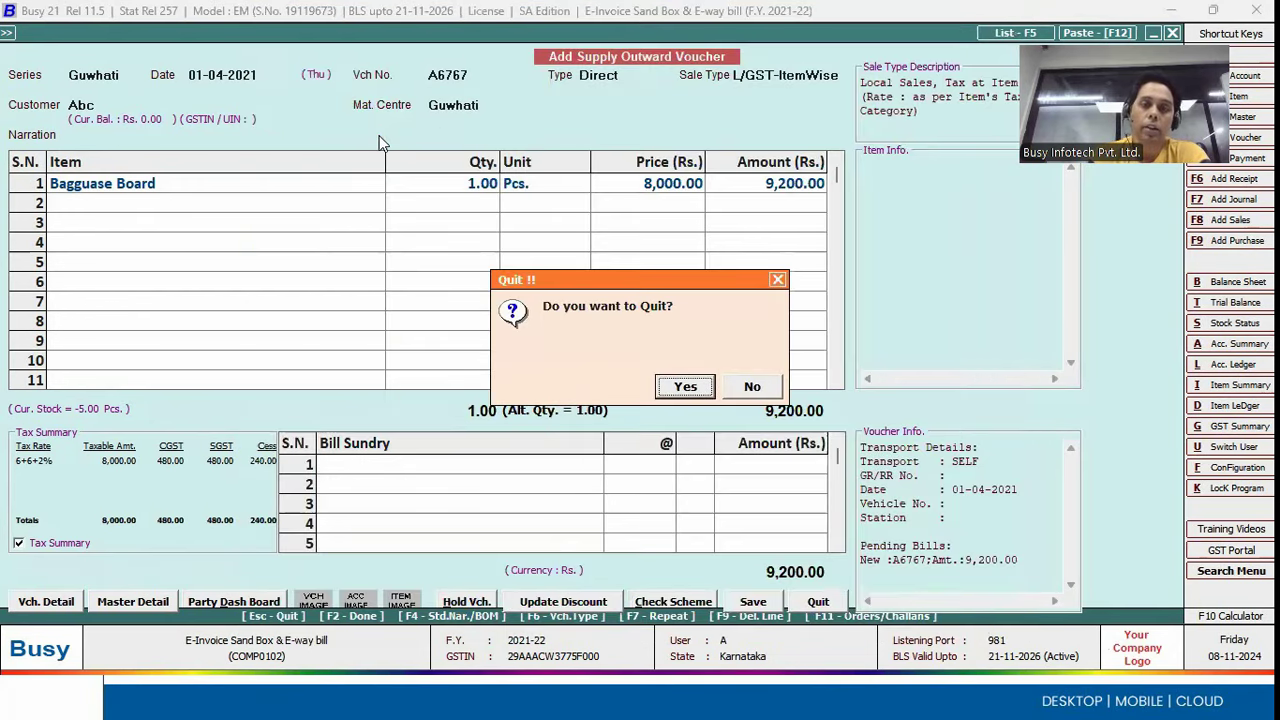
{"action": "key", "text": "Return"}
{"action": "key", "text": "Escape"}
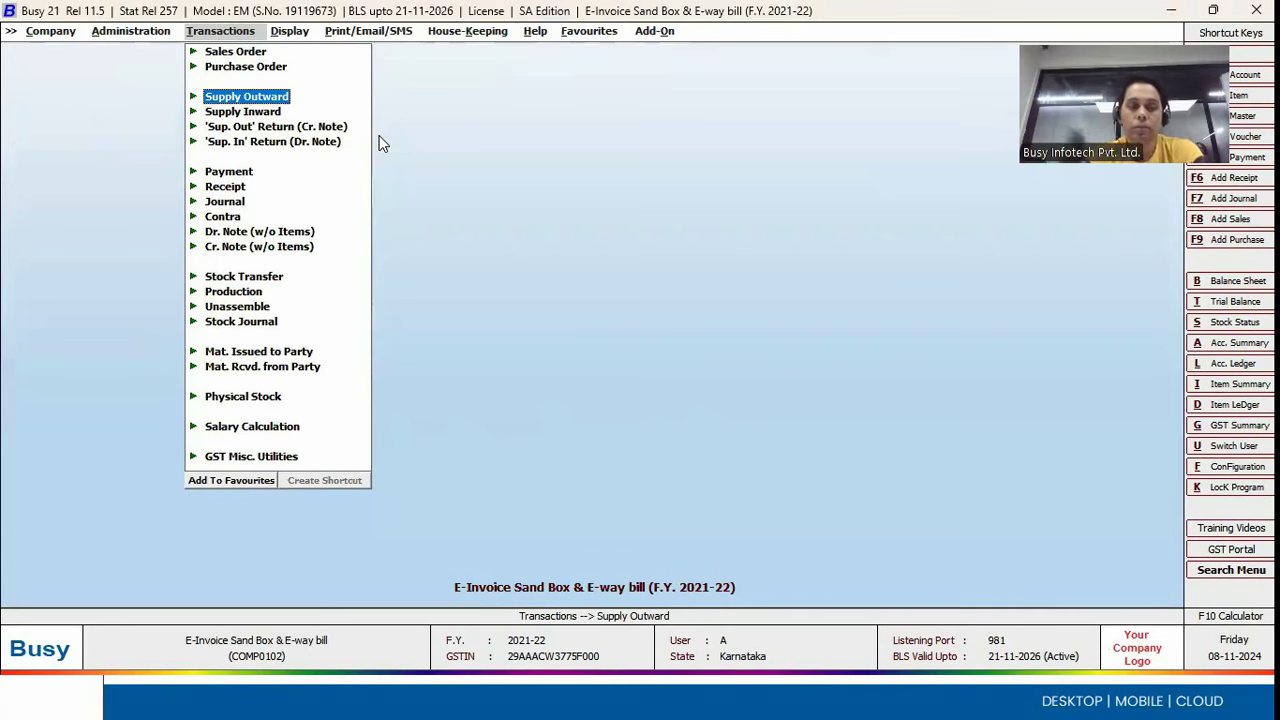
{"action": "key", "text": "alt+Tab"}
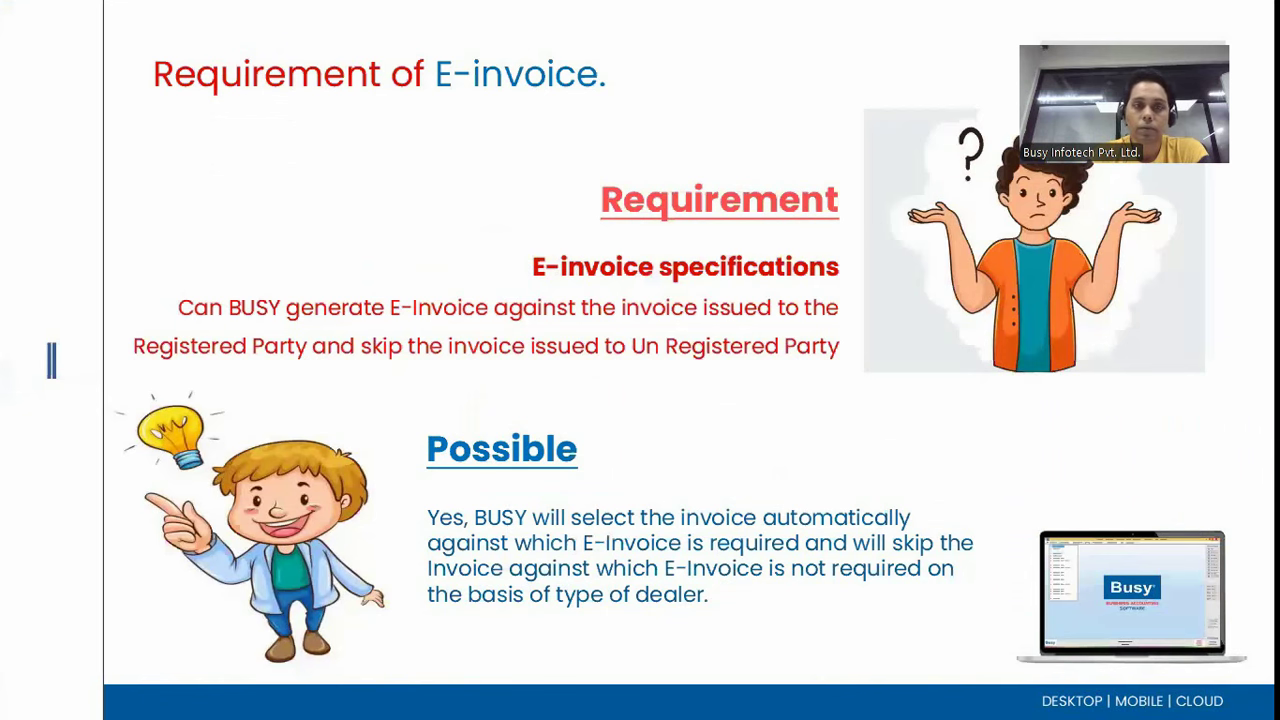
{"action": "left_click", "coordinate": [238, 216]}
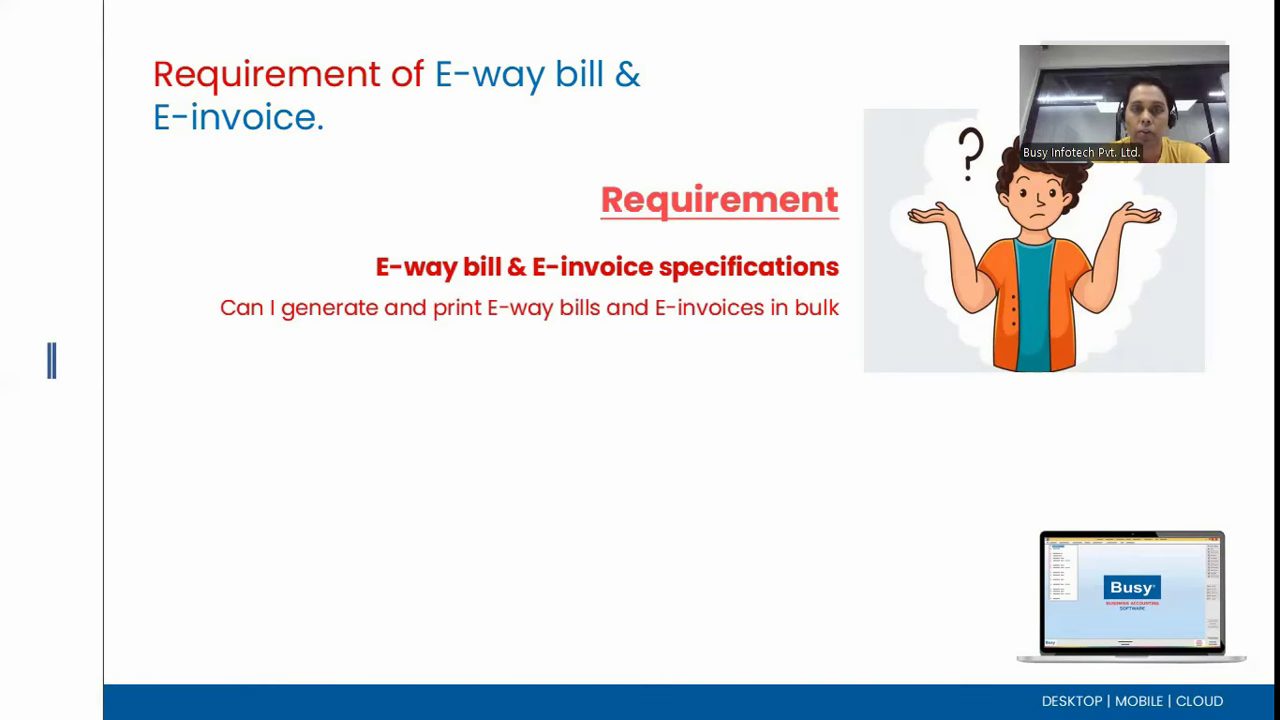
{"action": "key", "text": "Right"}
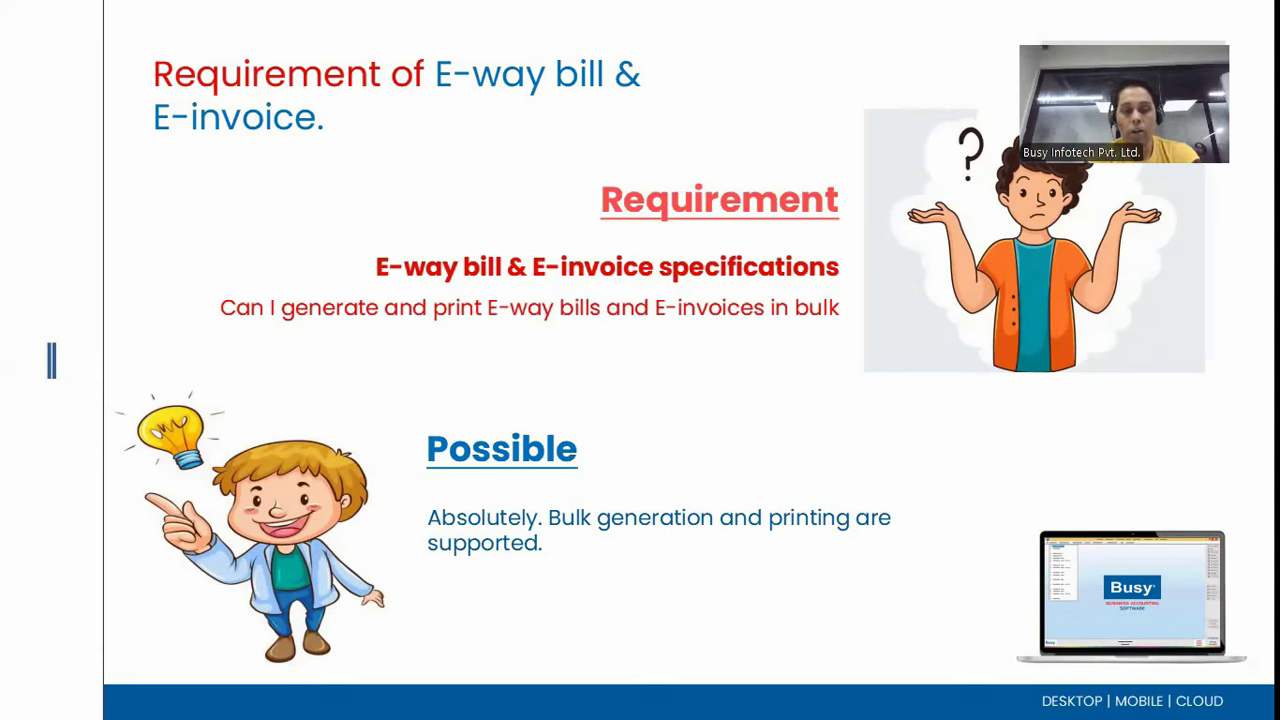
Step: Switch back to Busy and expand E-Way Bill & E-Invoice Management within the GST Misc. Utilities of the transactions
{"action": "key", "text": "alt+Tab"}
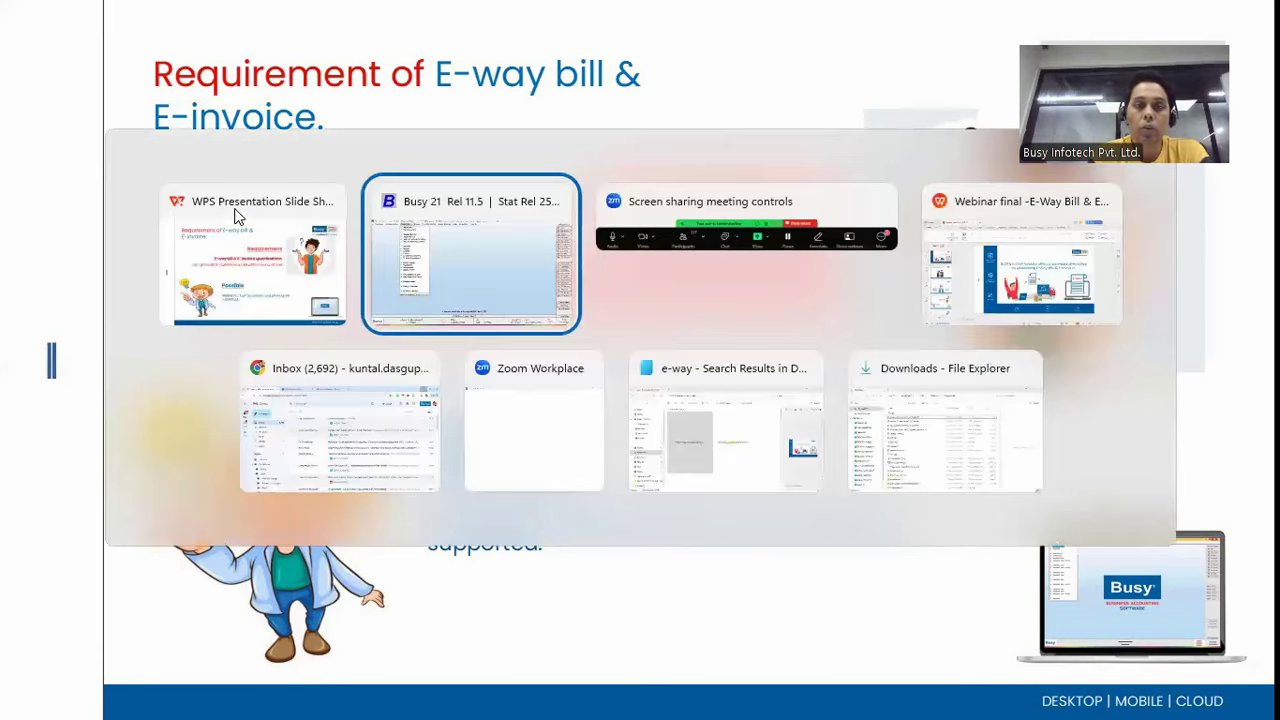
{"action": "key", "text": "Down"}
{"action": "key", "text": "Down"}
{"action": "key", "text": "Down"}
{"action": "key", "text": "Down"}
{"action": "key", "text": "Down"}
{"action": "key", "text": "Down"}
{"action": "key", "text": "Down"}
{"action": "key", "text": "Down"}
{"action": "key", "text": "Down"}
{"action": "key", "text": "Down"}
{"action": "key", "text": "Down"}
{"action": "key", "text": "Down"}
{"action": "key", "text": "Down"}
{"action": "key", "text": "Down"}
{"action": "key", "text": "Down"}
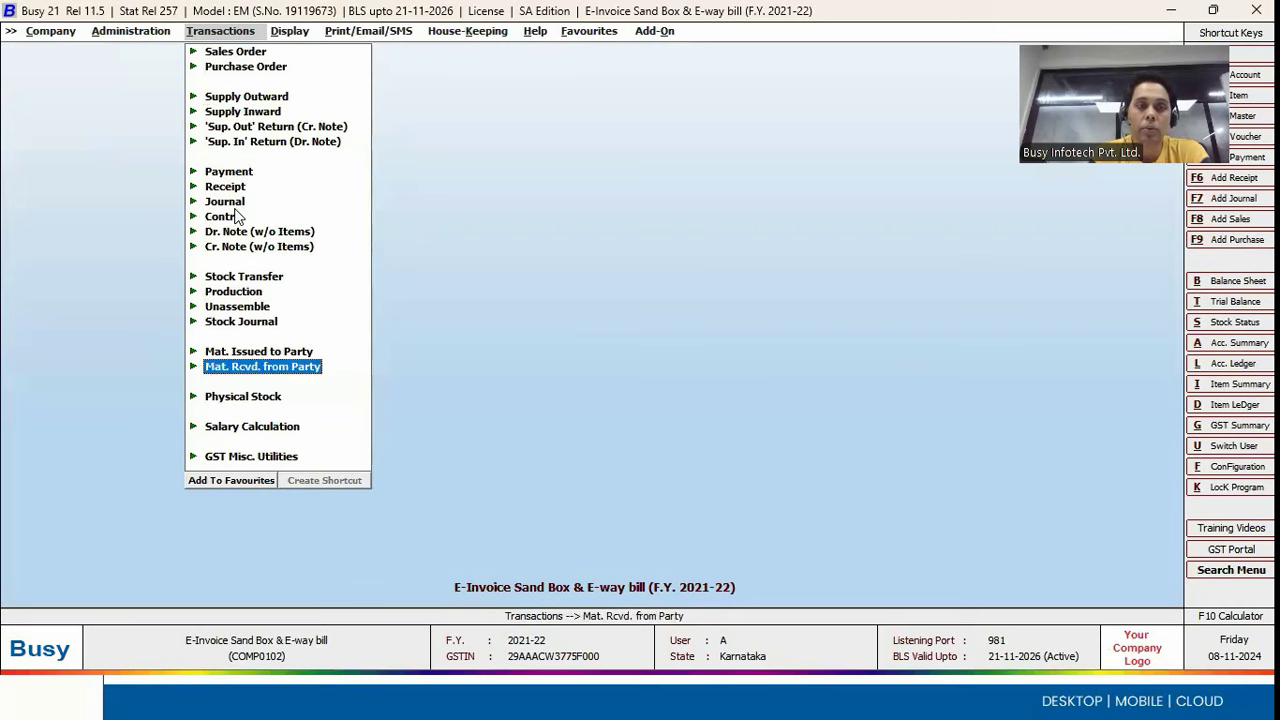
{"action": "key", "text": "Down"}
{"action": "key", "text": "Down"}
{"action": "key", "text": "Down"}
{"action": "key", "text": "Return"}
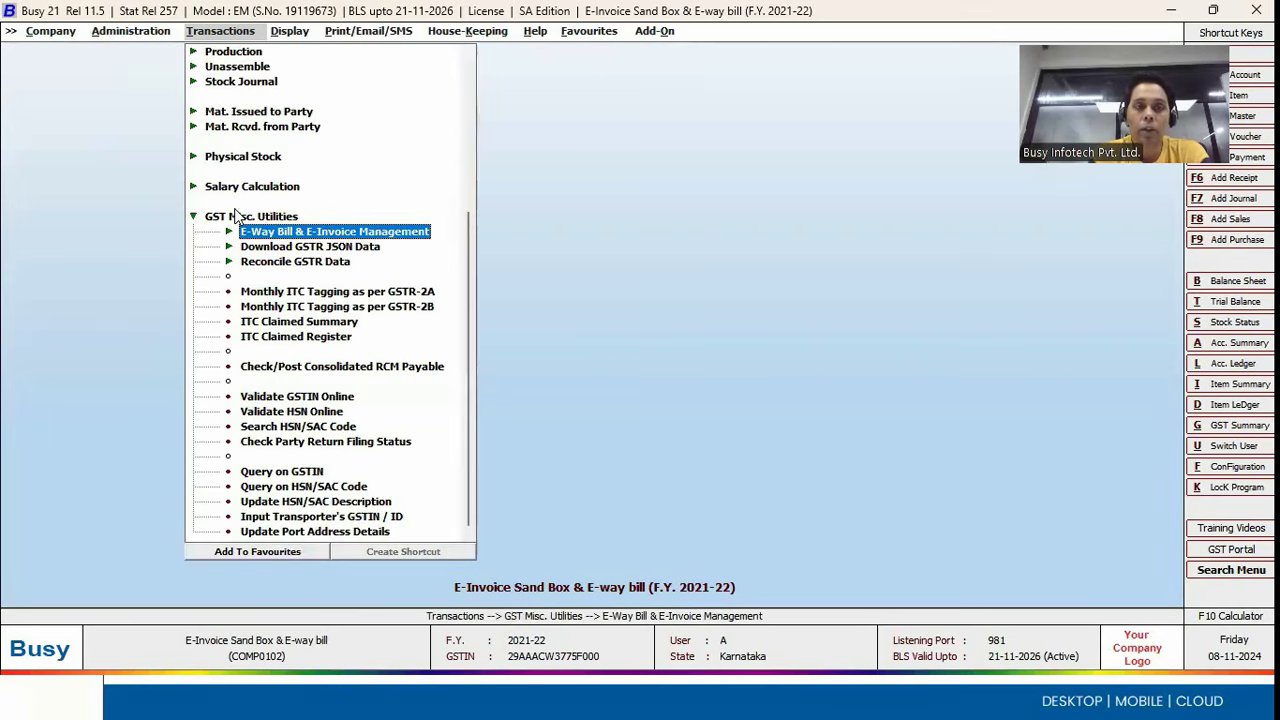
{"action": "key", "text": "Return"}
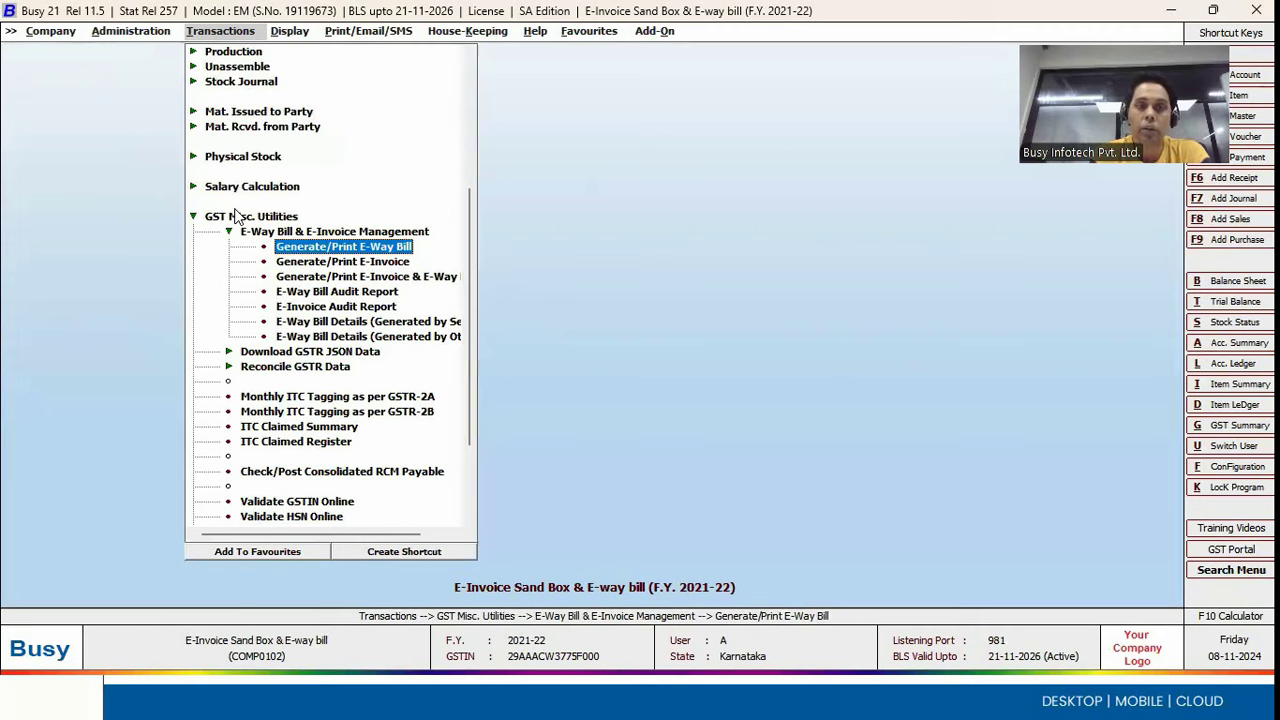
Step: Open the Generate/Print E-Way Bill utility
{"action": "key", "text": "Down"}
{"action": "key", "text": "Down"}
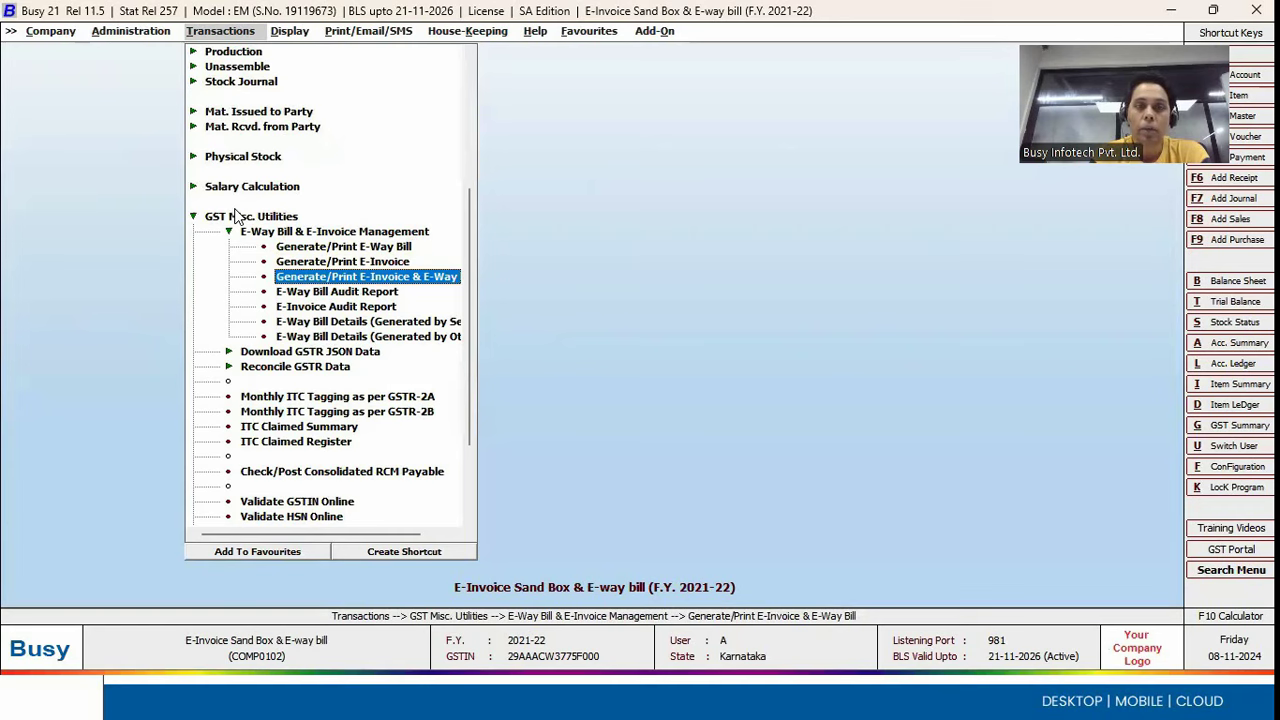
{"action": "key", "text": "Up"}
{"action": "key", "text": "Down"}
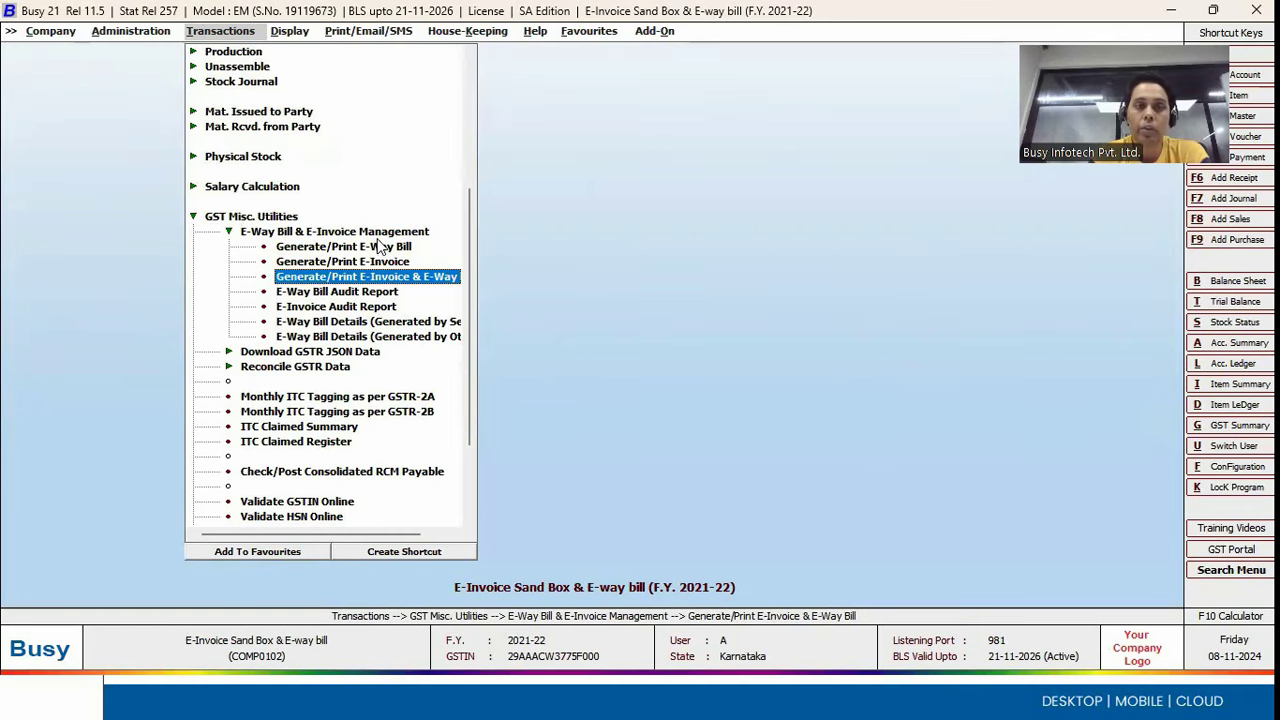
{"action": "left_click", "coordinate": [380, 246]}
{"action": "key", "text": "Return"}
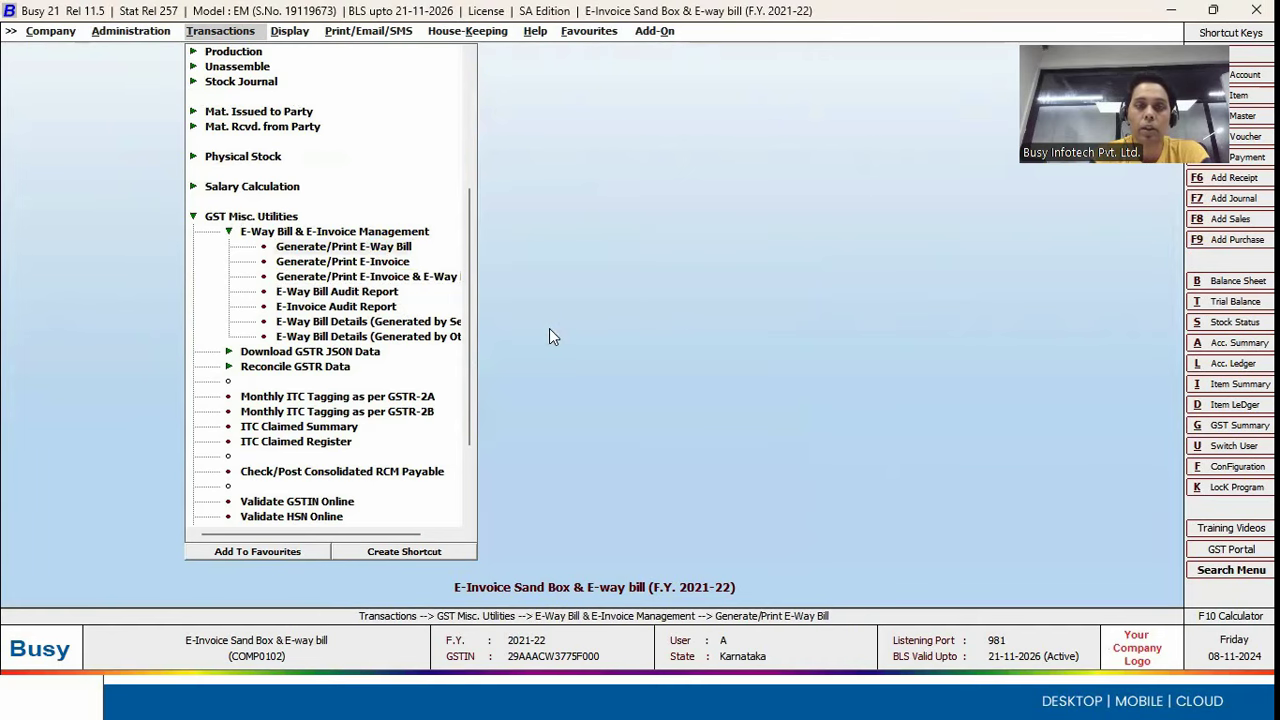
{"action": "key", "text": "Down"}
{"action": "key", "text": "Up"}
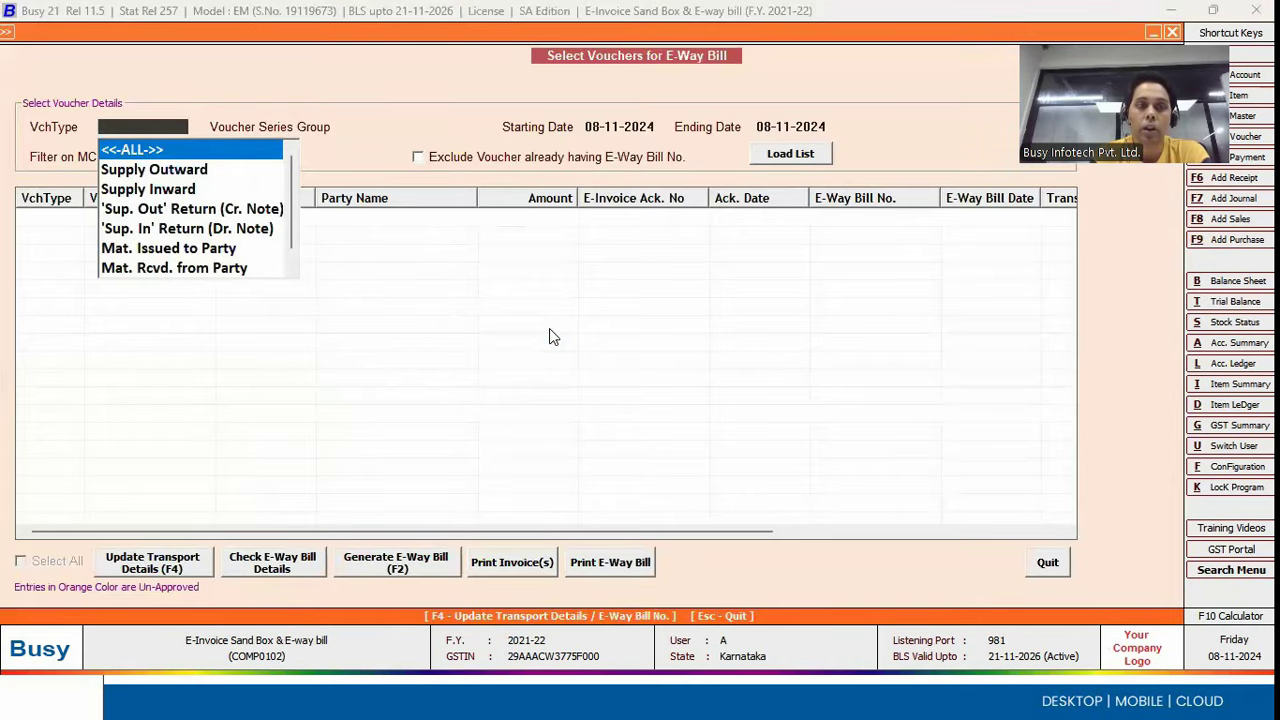
Step: Include all voucher types and series groups in the e-way bill selection, with the starting date 01-04-2021
{"action": "key", "text": "Return"}
{"action": "key", "text": "Return"}
{"action": "key", "text": "Return"}
{"action": "key", "text": "Return"}
{"action": "type", "text": "01-04-2021"}
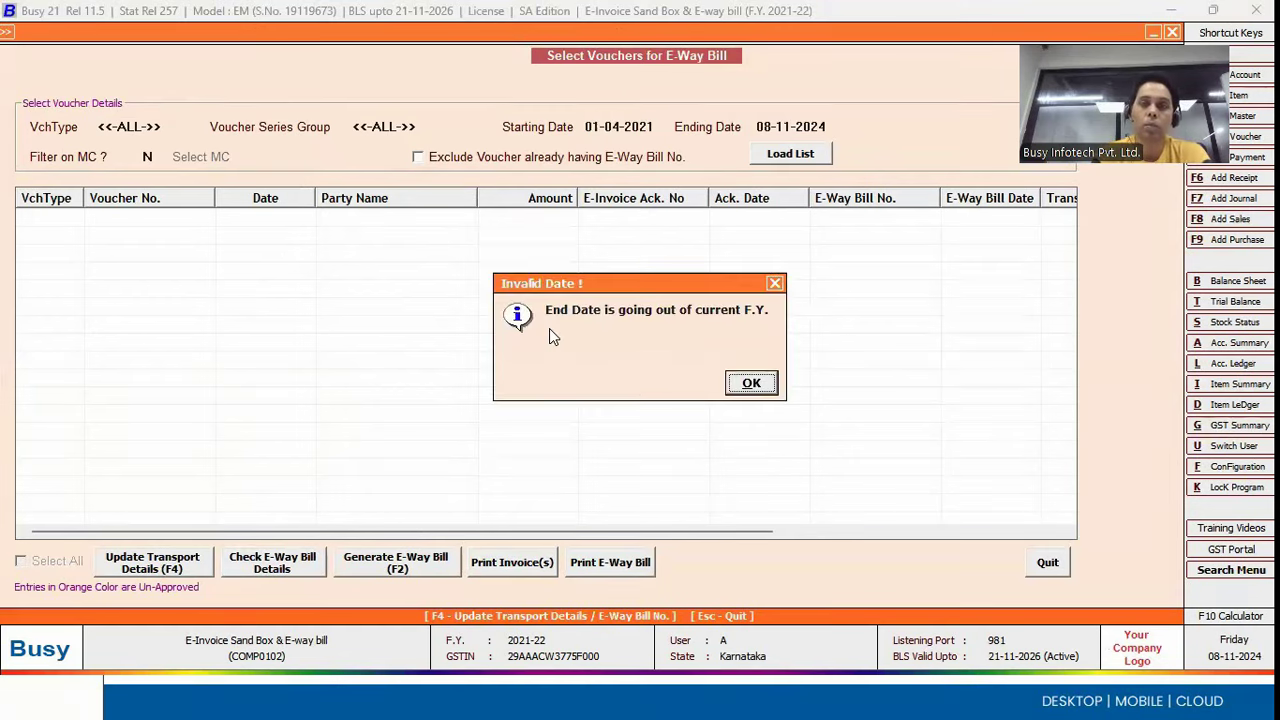
Step: Set the ending date to 31-03-2022 and load the voucher list without a material centre filter
{"action": "key", "text": "Return"}
{"action": "key", "text": "Return"}
{"action": "type", "text": "31-03-20"}
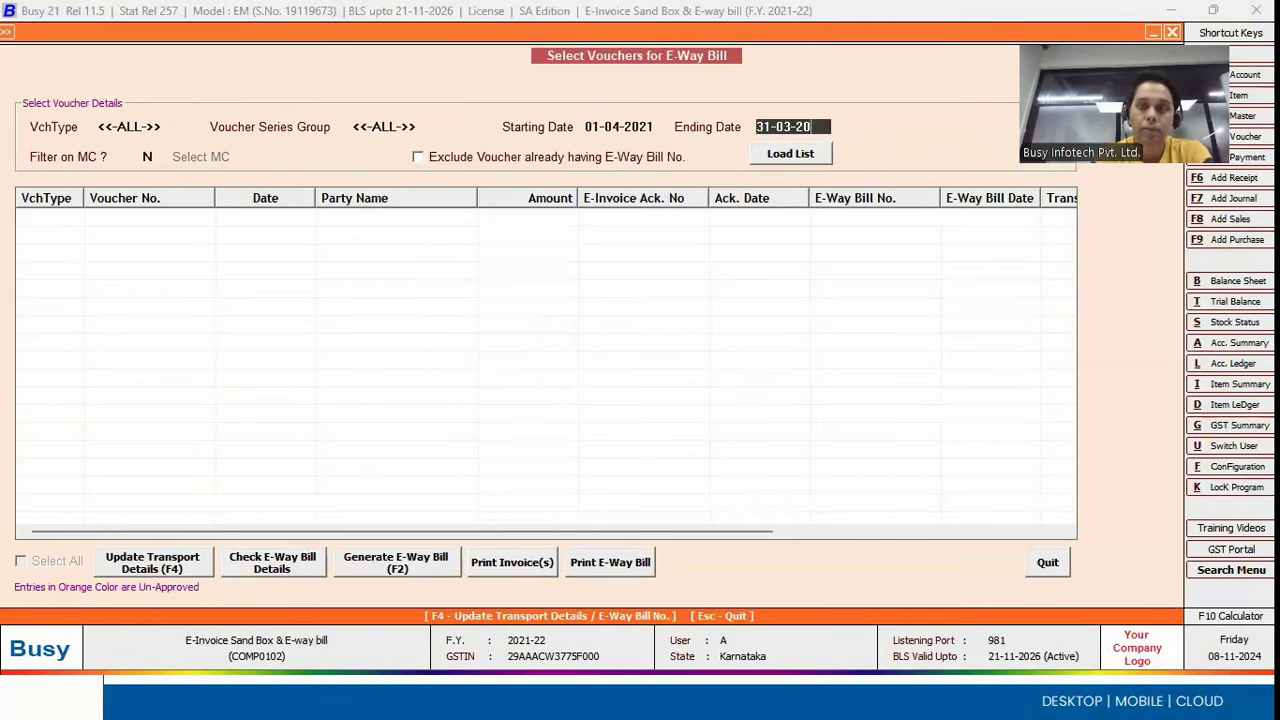
{"action": "type", "text": "22"}
{"action": "key", "text": "Return"}
{"action": "key", "text": "Return"}
{"action": "key", "text": "Return"}
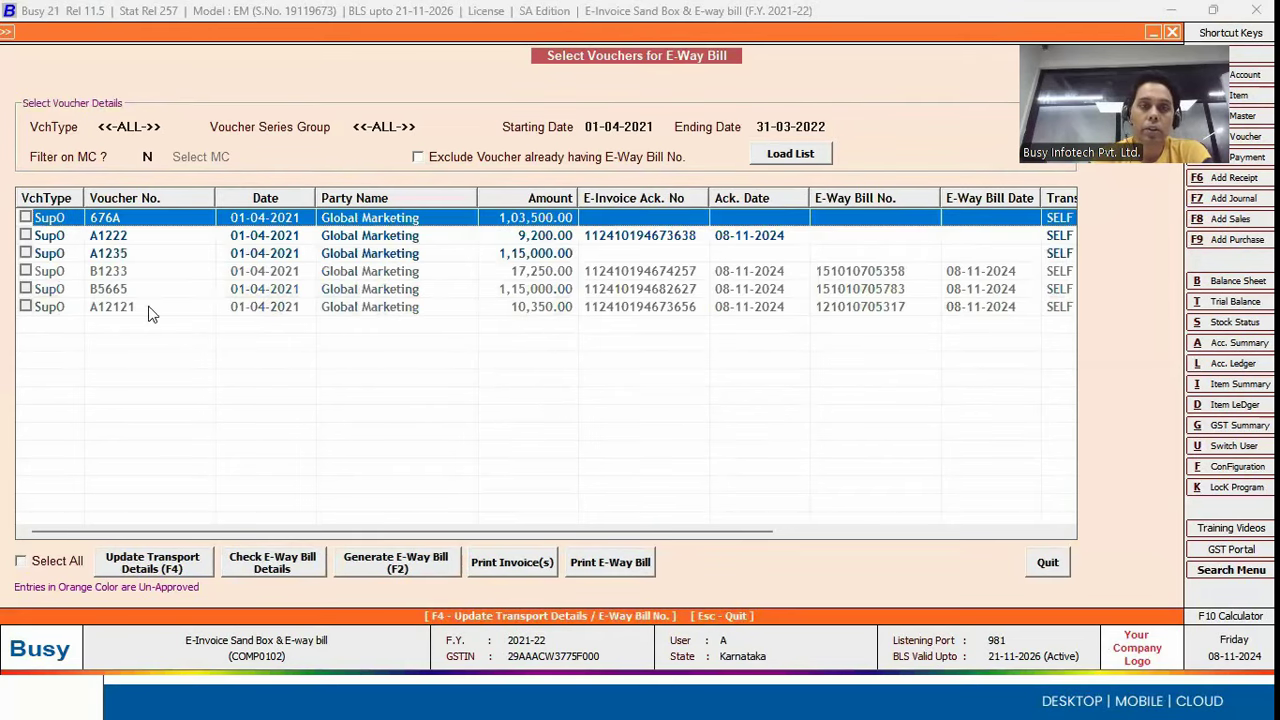
Step: Reload the list excluding vouchers that already have an e-way bill number, and highlight voucher A1222
{"action": "left_click", "coordinate": [40, 566]}
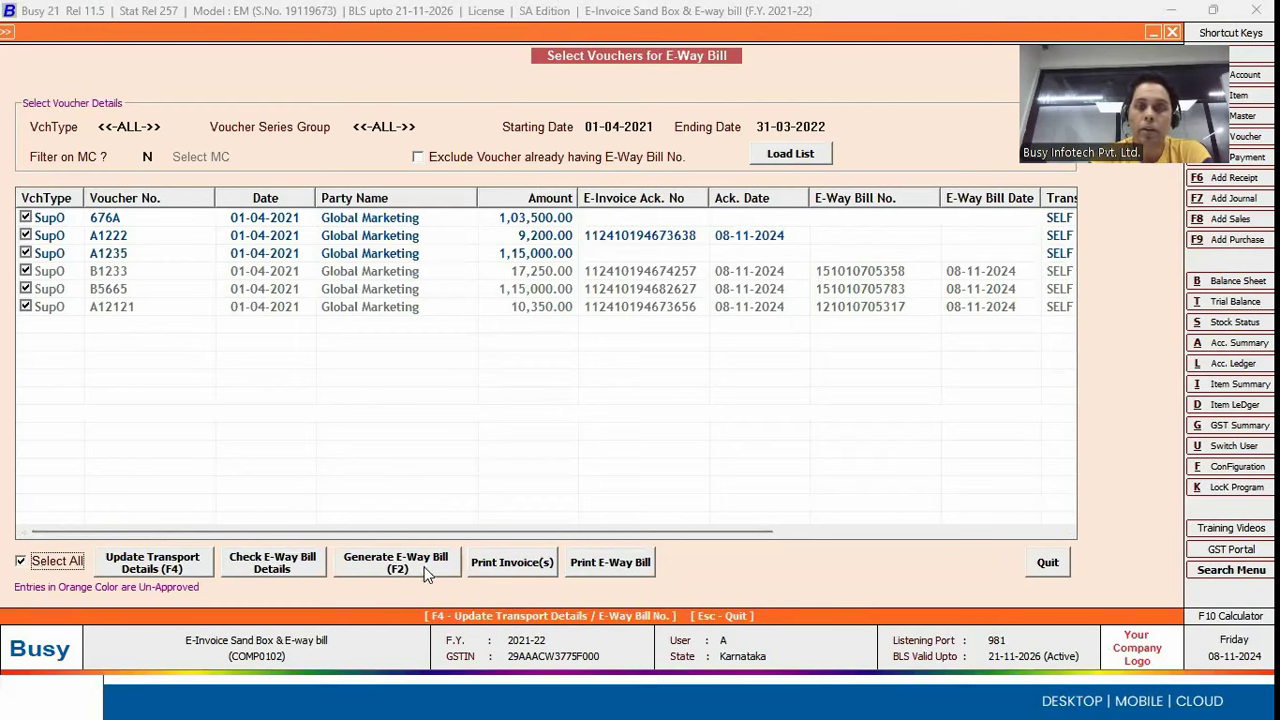
{"action": "left_click", "coordinate": [457, 160]}
{"action": "left_click", "coordinate": [690, 386]}
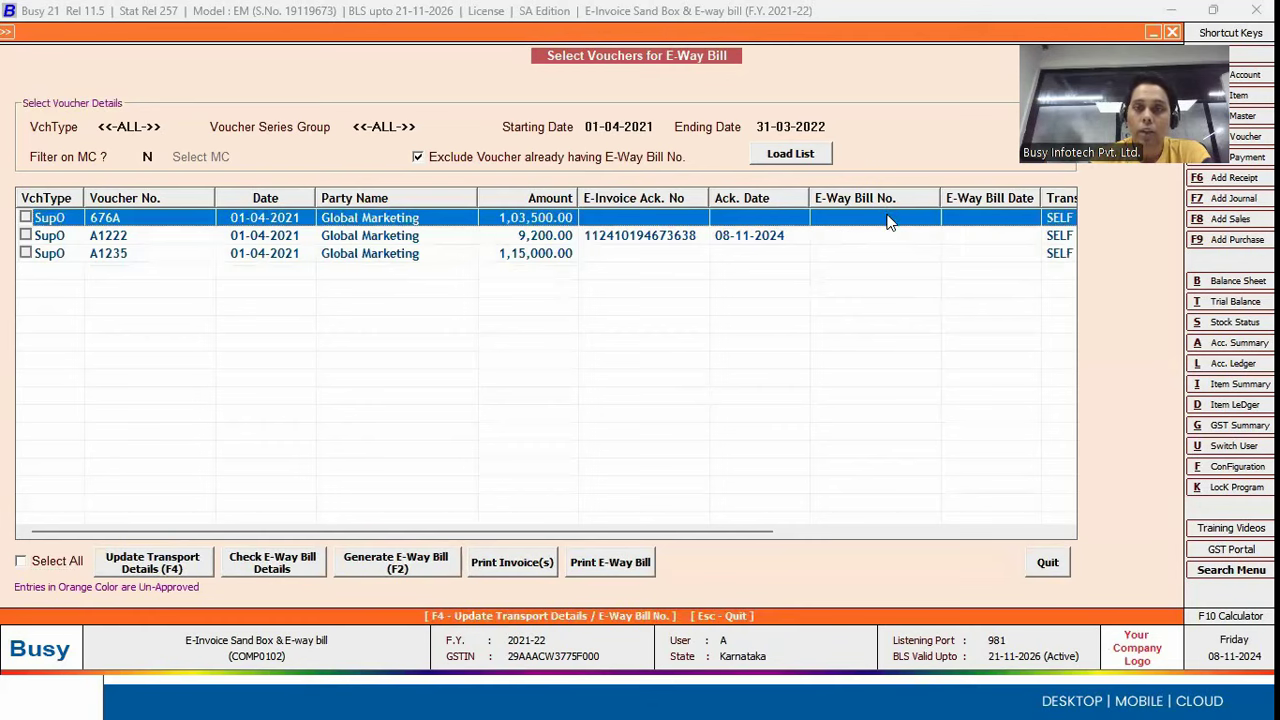
{"action": "left_click", "coordinate": [853, 242]}
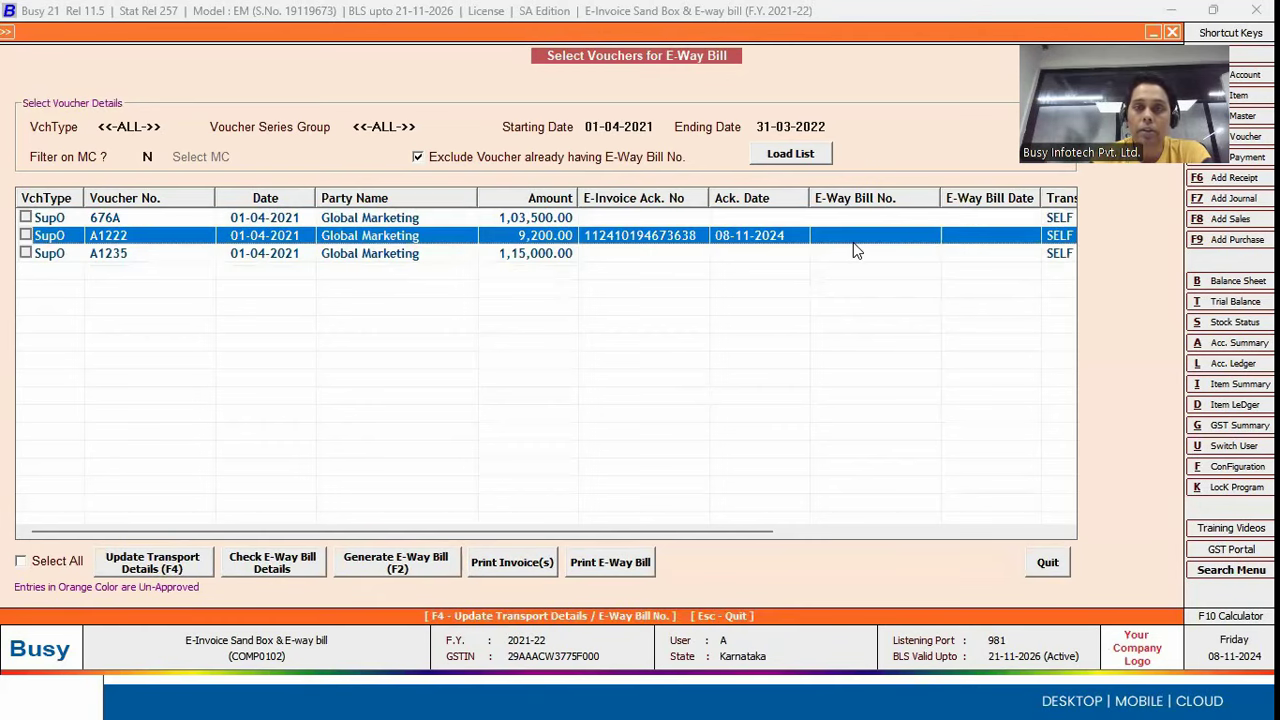
Step: Stop excluding vouchers that already have an e-way bill number without reloading the list, and close the e-way bill voucher selection
{"action": "key", "text": "Down"}
{"action": "key", "text": "Up"}
{"action": "key", "text": "Up"}
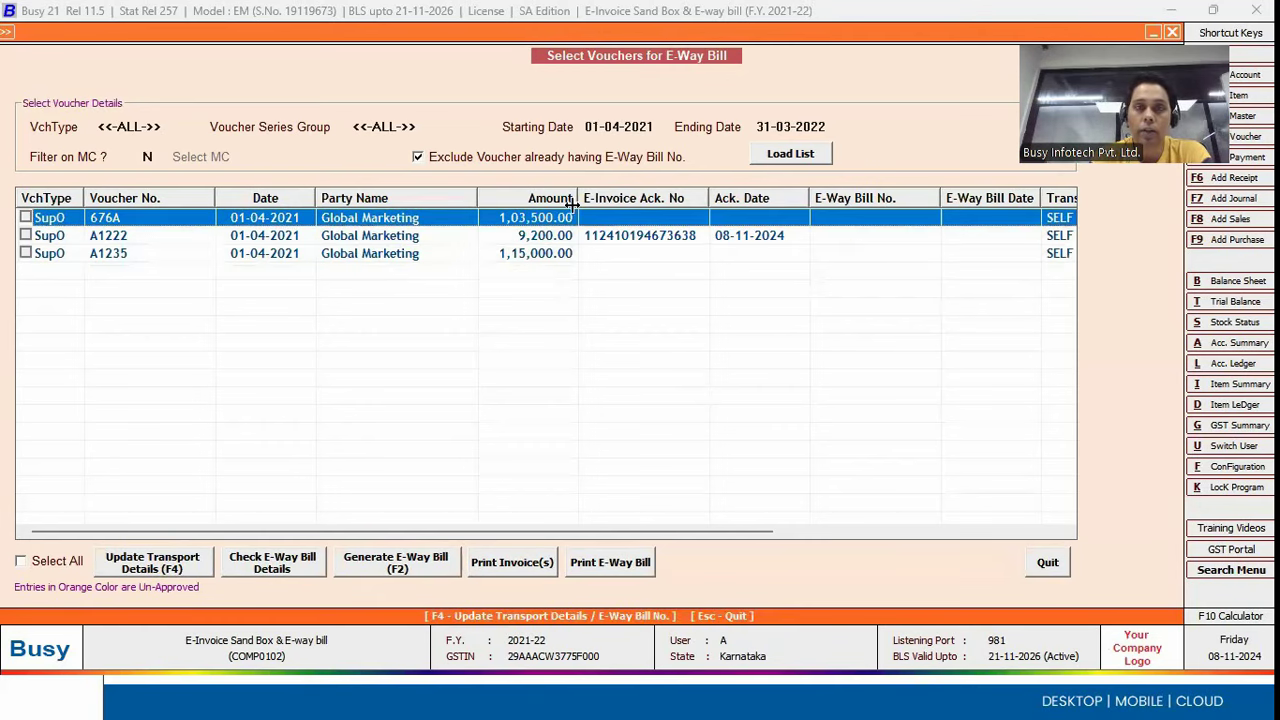
{"action": "left_click", "coordinate": [417, 158]}
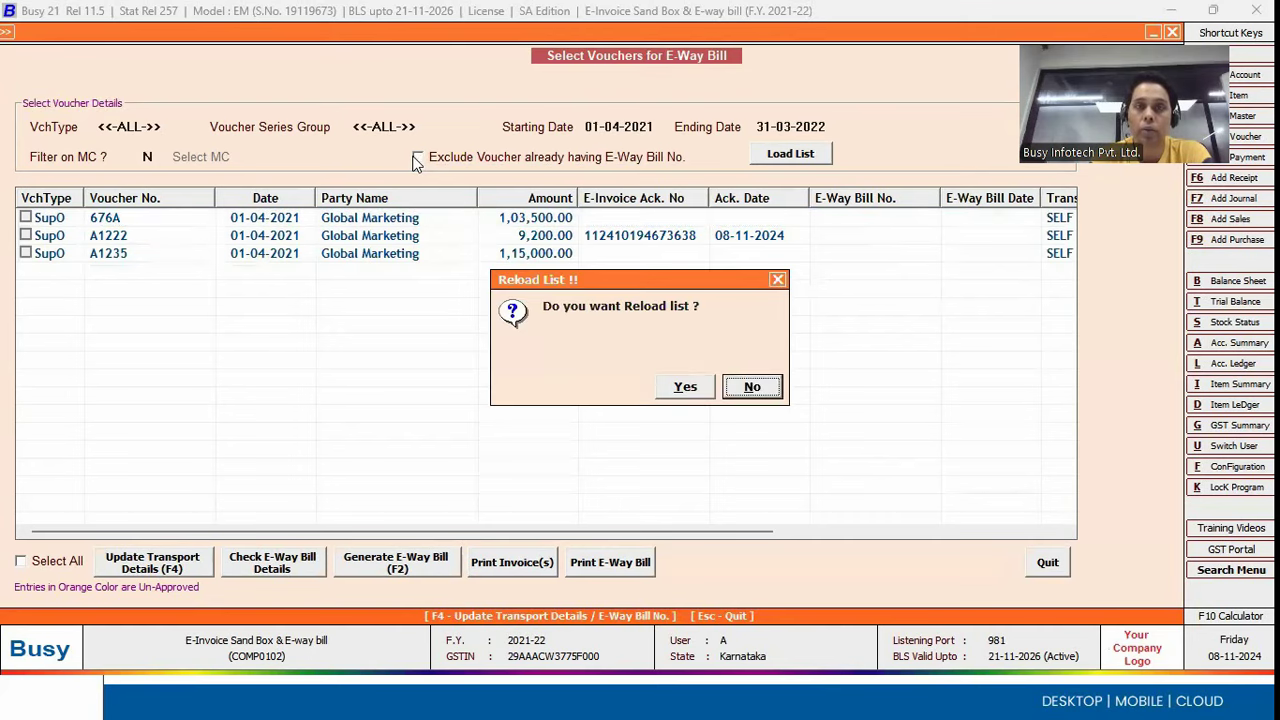
{"action": "left_click", "coordinate": [772, 389]}
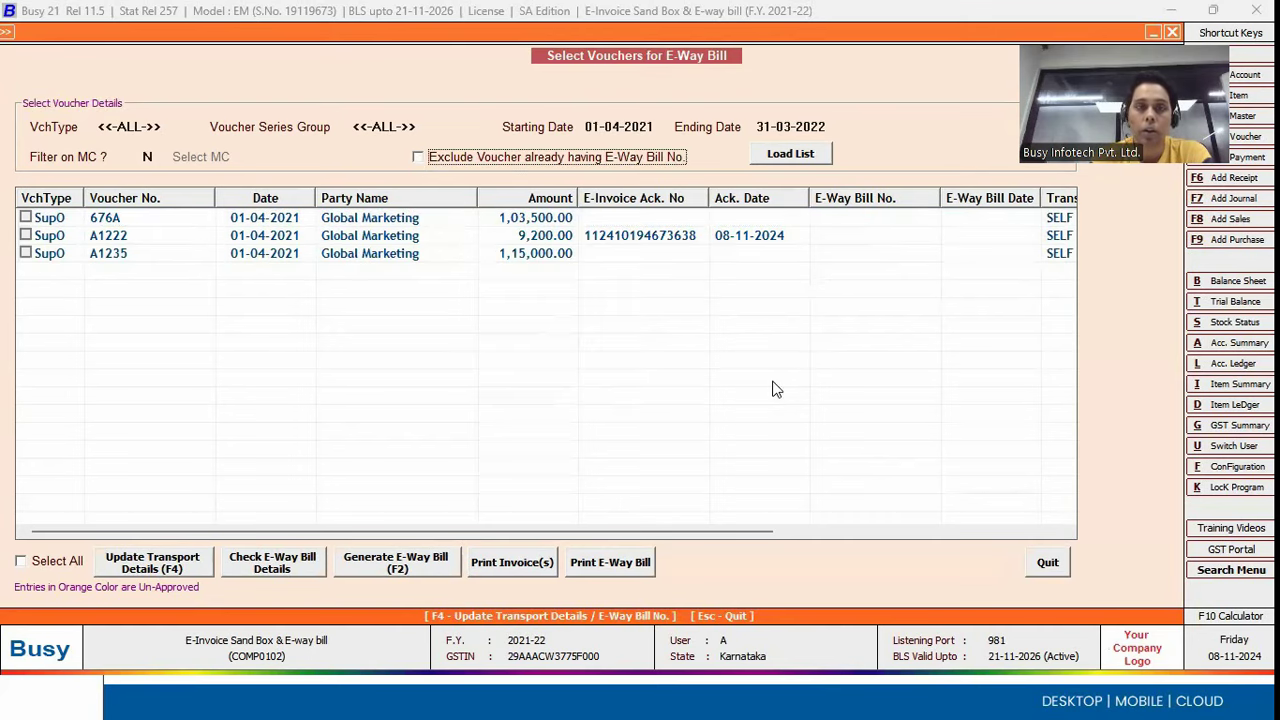
{"action": "key", "text": "Escape"}
{"action": "key", "text": "Escape"}
{"action": "left_click", "coordinate": [392, 262]}
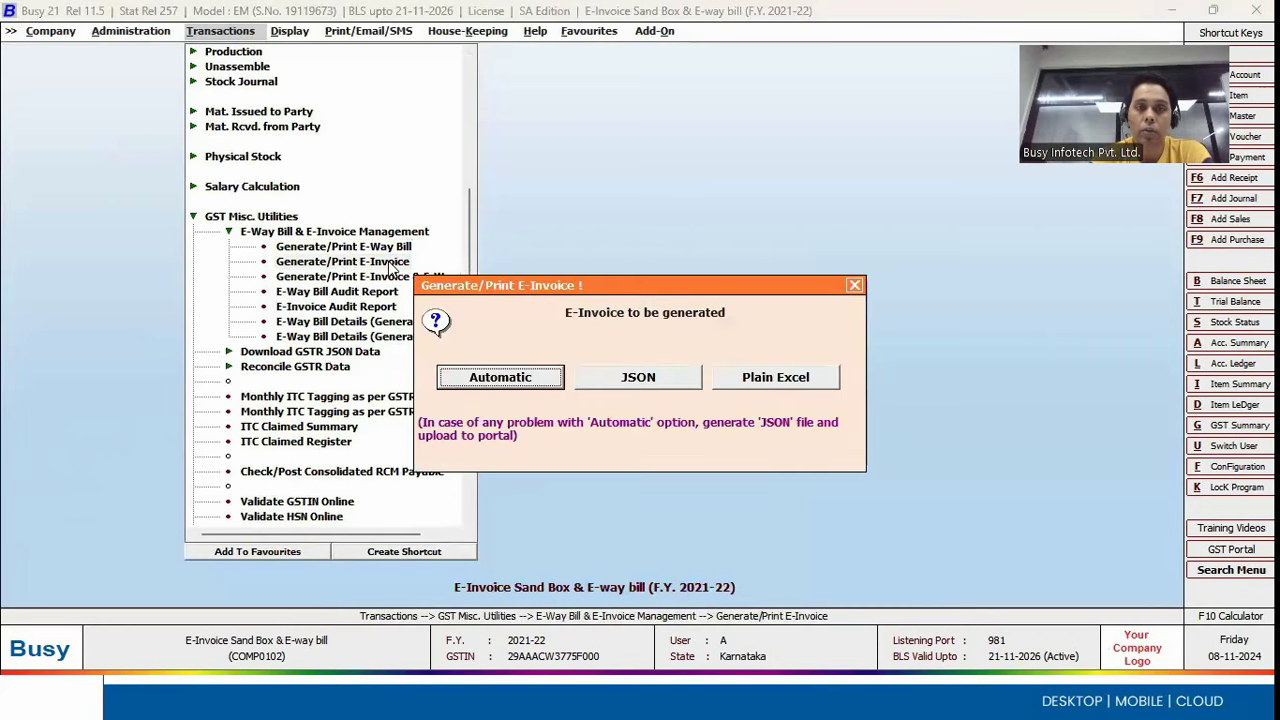
{"action": "left_click", "coordinate": [499, 366]}
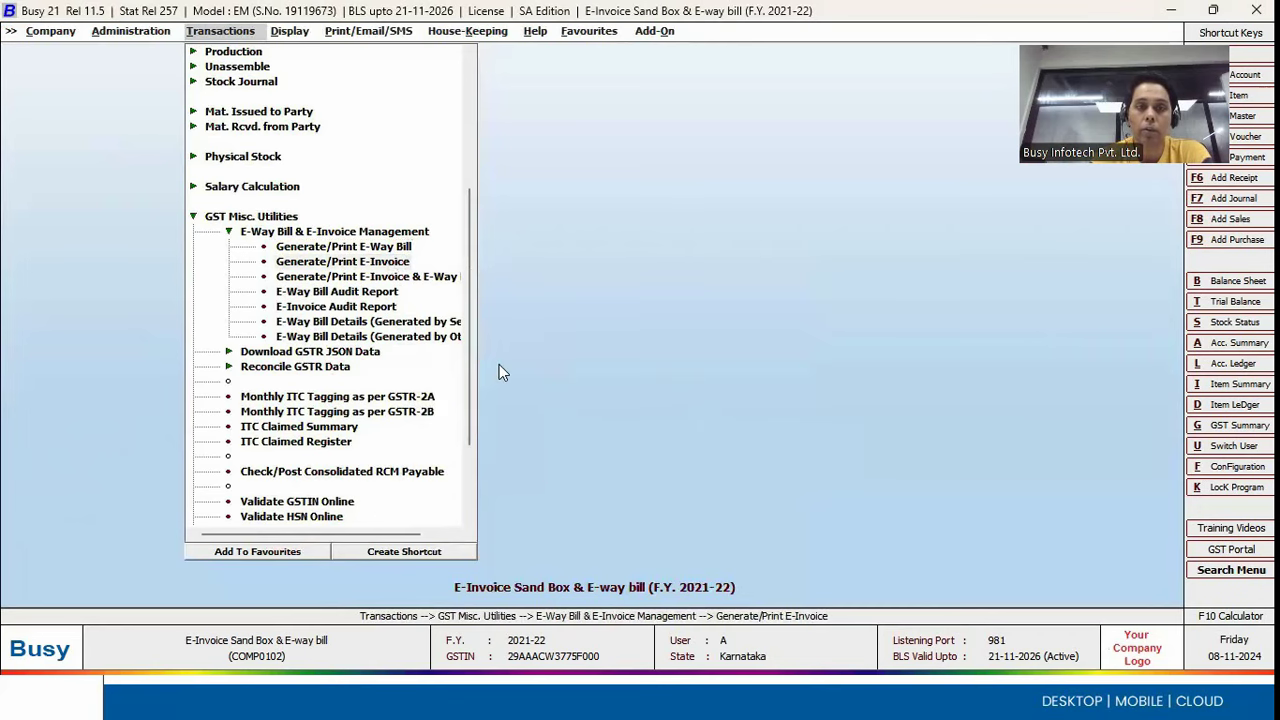
{"action": "key", "text": "Escape"}
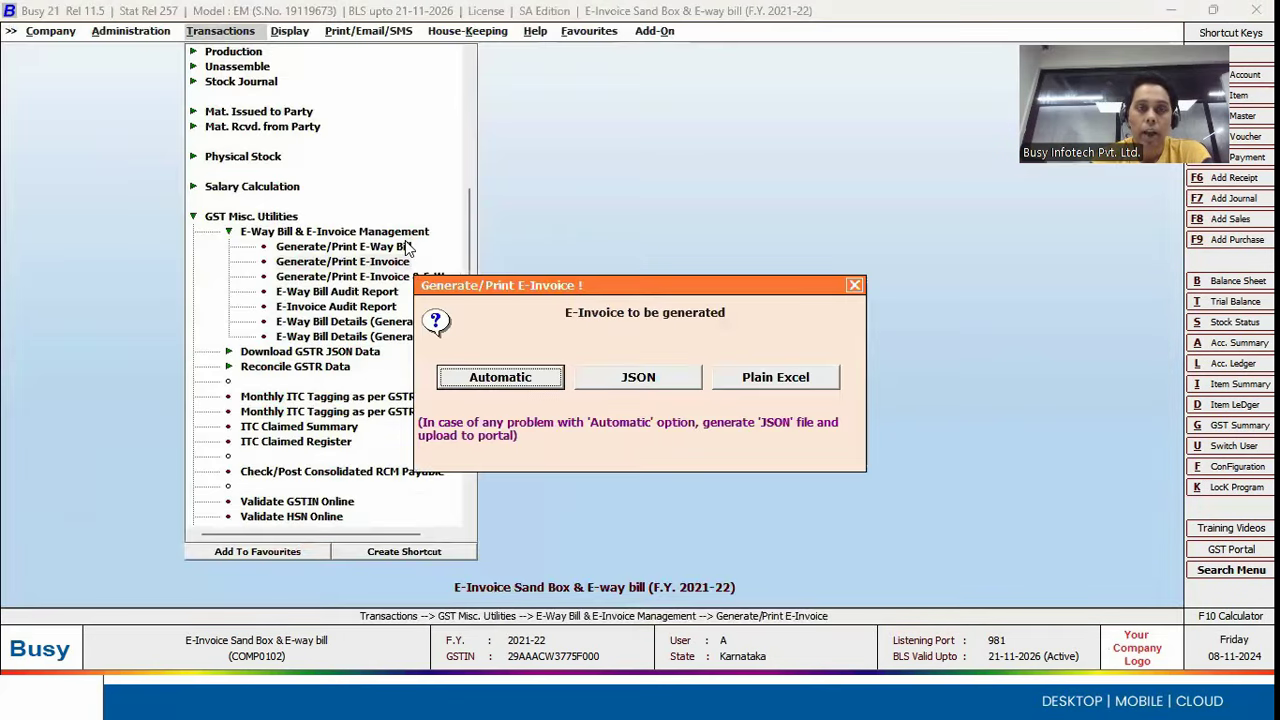
{"action": "key", "text": "Escape"}
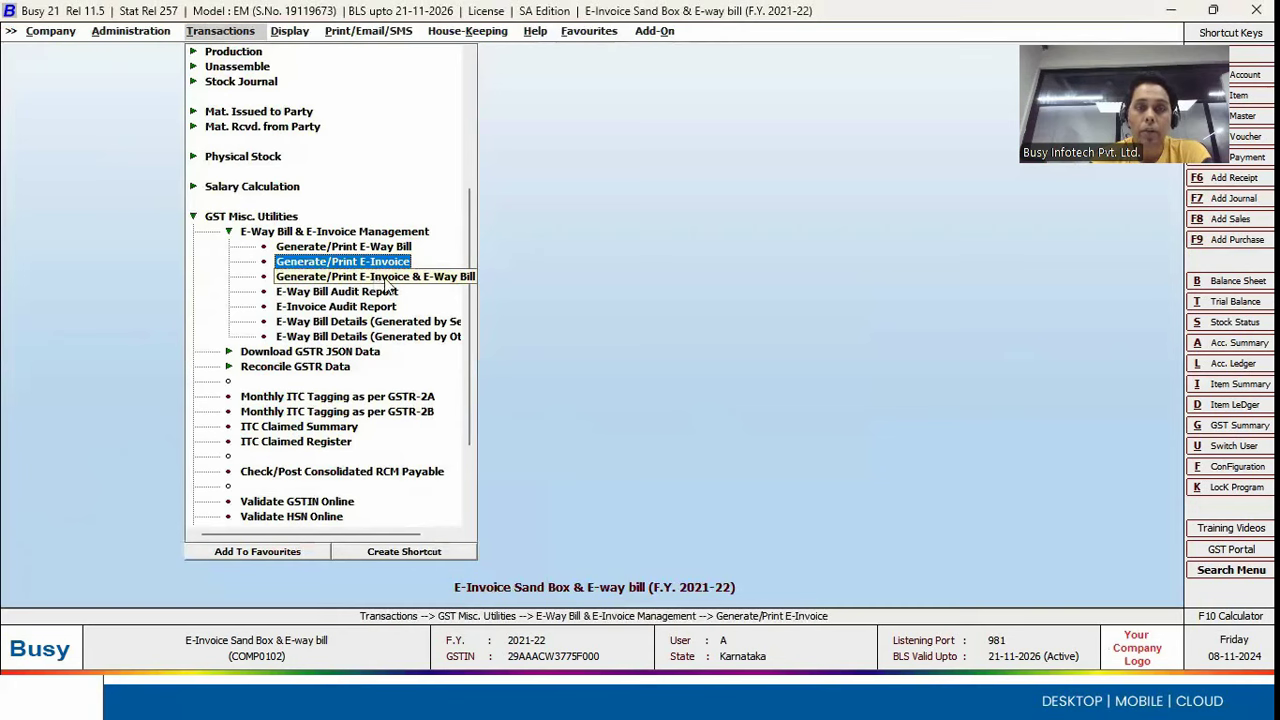
Step: Open the combined Generate/Print E-Invoice & E-Way Bill utility in automatic mode, with all voucher series groups and starting date 01-04-2021
{"action": "left_click", "coordinate": [389, 279]}
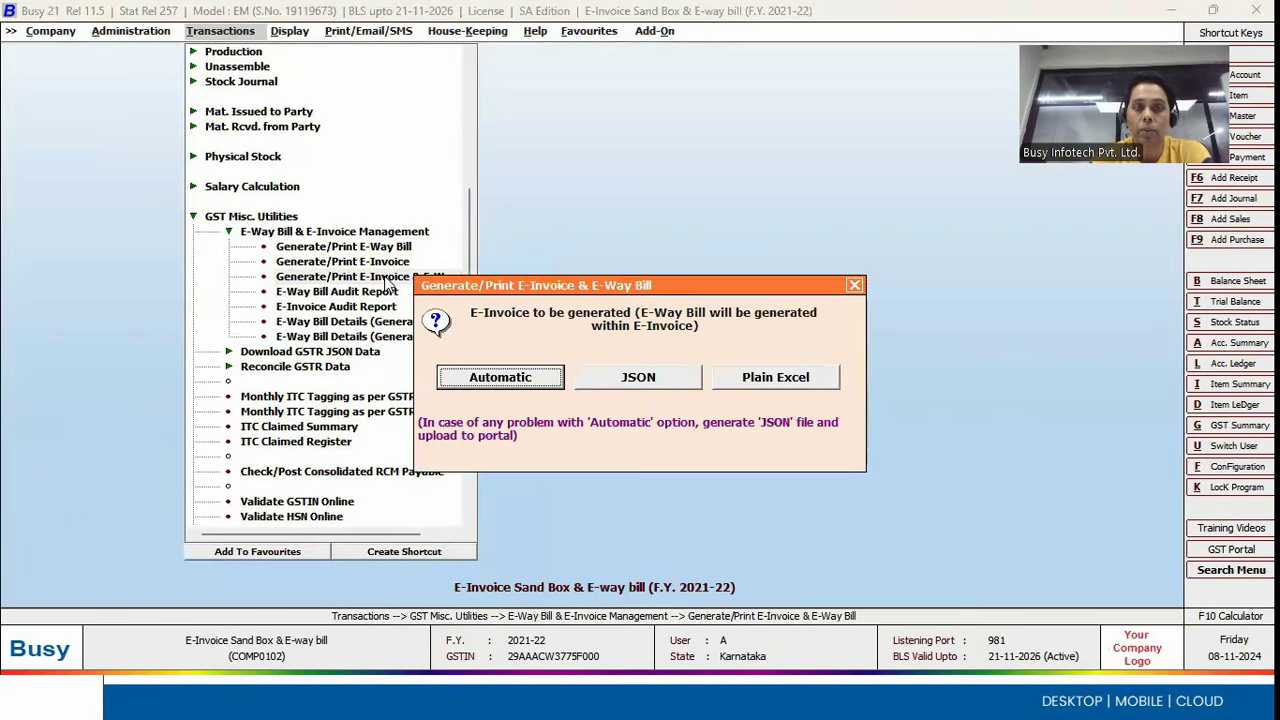
{"action": "left_click", "coordinate": [493, 385]}
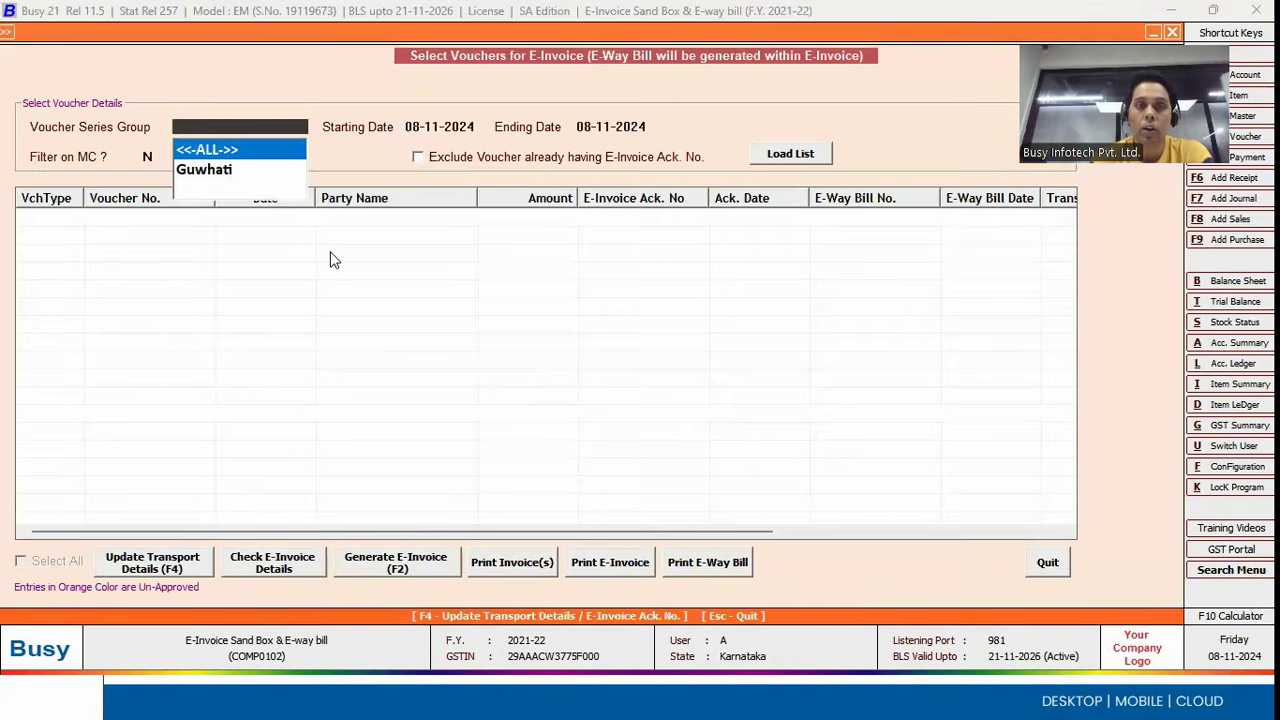
{"action": "key", "text": "Return"}
{"action": "type", "text": "01-"}
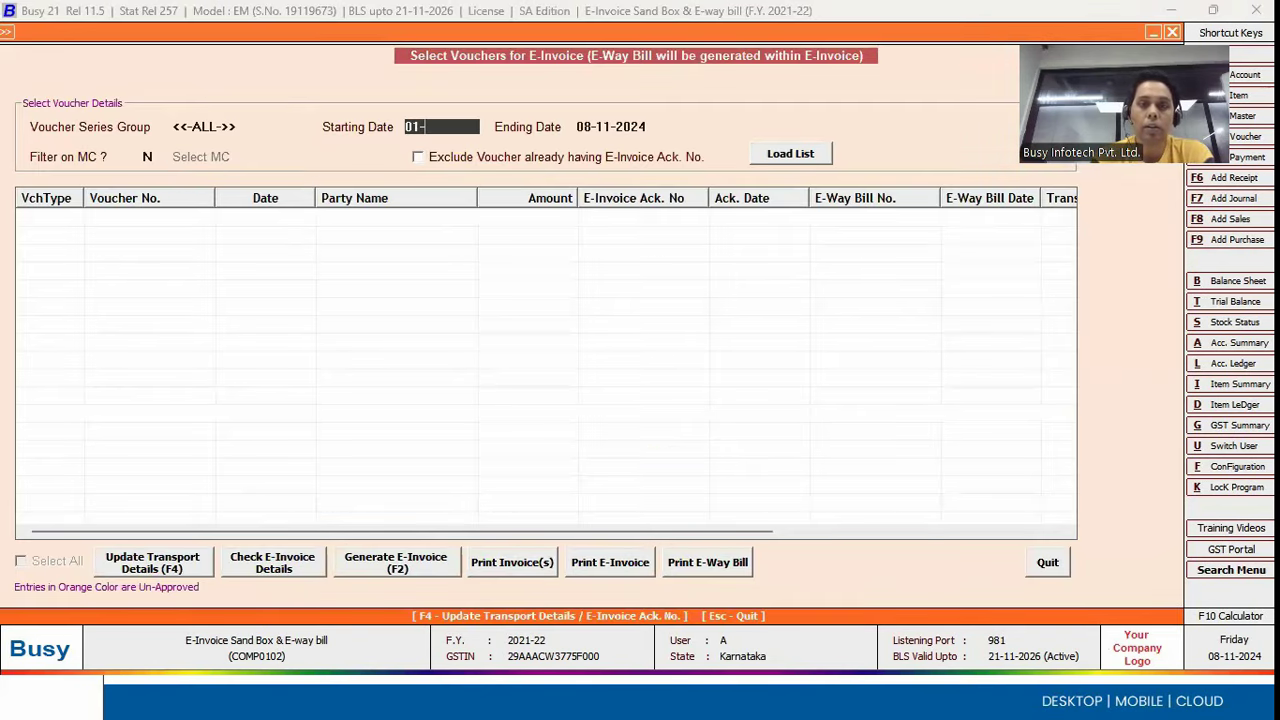
{"action": "type", "text": "04-2021"}
{"action": "key", "text": "Return"}
{"action": "key", "text": "Return"}
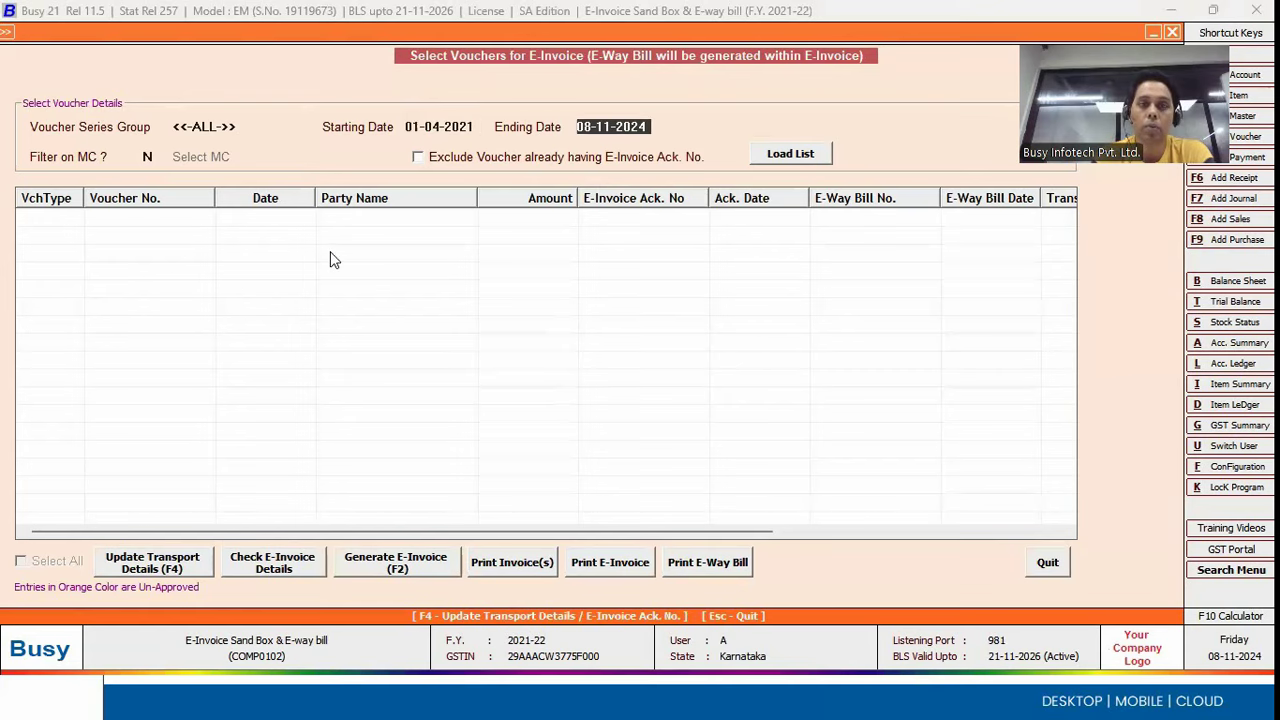
Step: Set the ending date to 31-03-2022 and load the combined e-invoice and e-way bill voucher list without a material centre filter
{"action": "type", "text": "31-03-2022"}
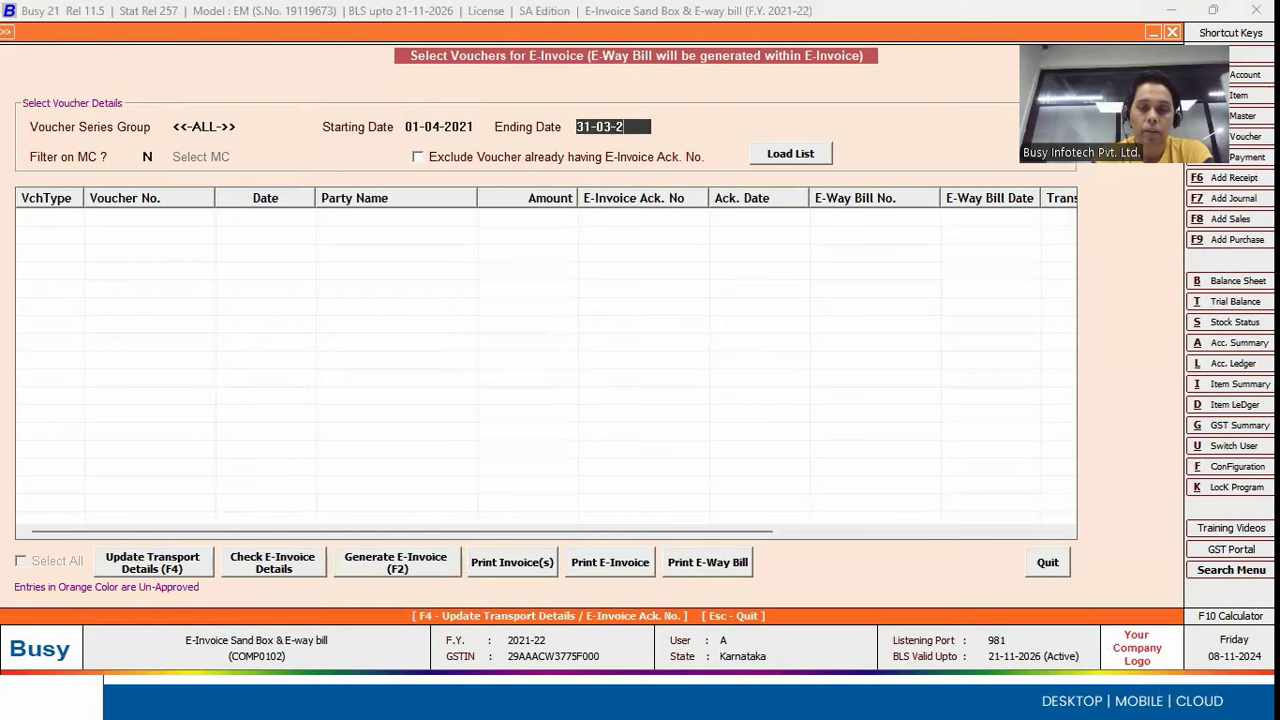
{"action": "key", "text": "Return"}
{"action": "key", "text": "Return"}
{"action": "key", "text": "Return"}
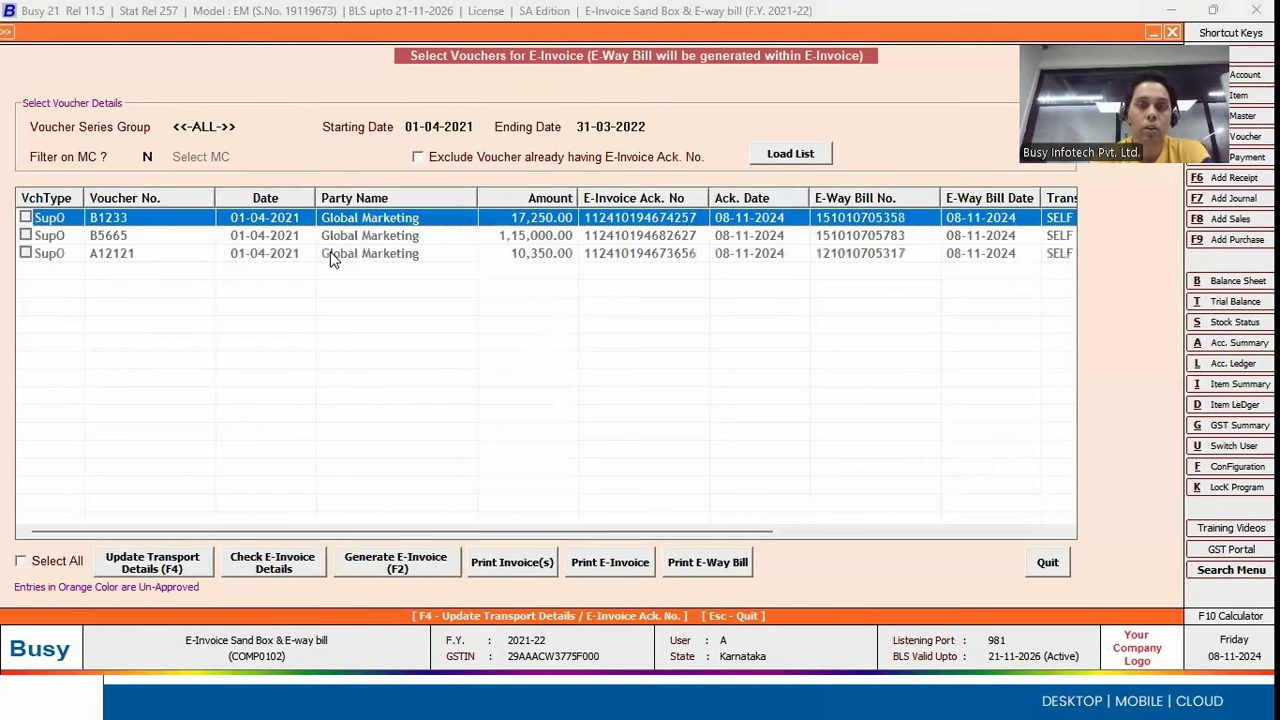
Step: Select all the listed vouchers for bulk processing, and leave the voucher selection and the GST utilities
{"action": "left_click", "coordinate": [21, 562]}
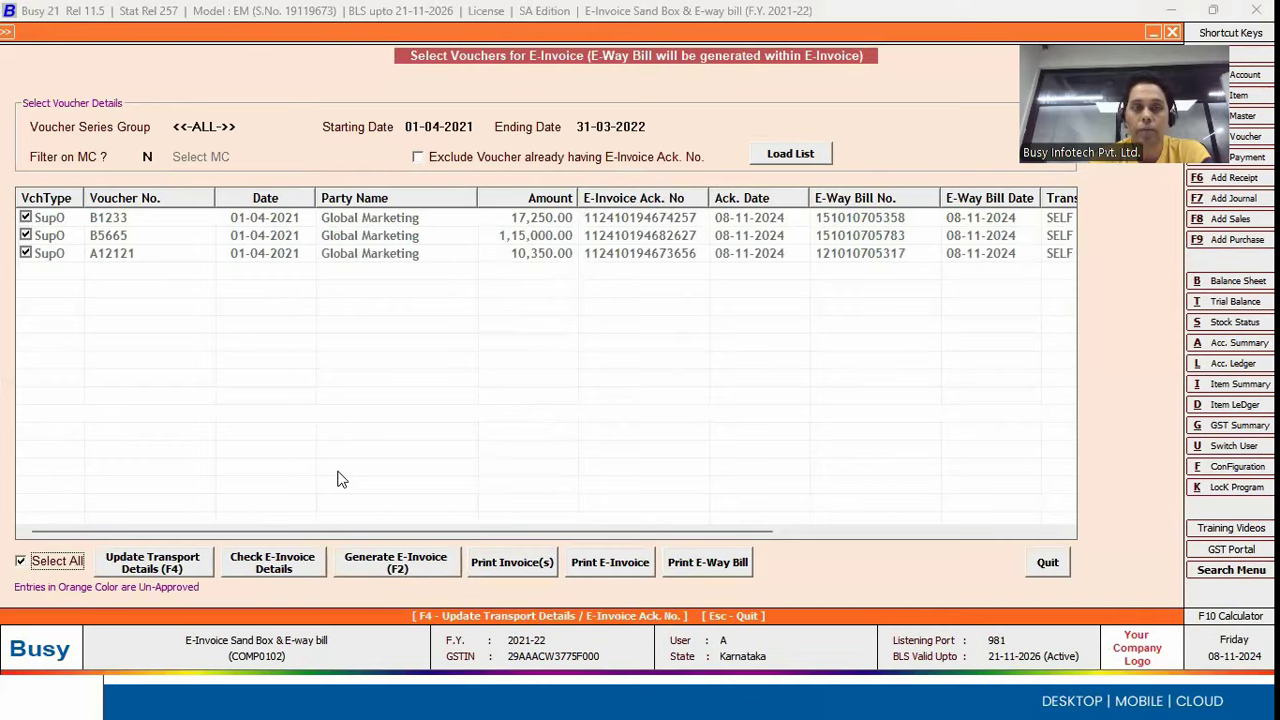
{"action": "key", "text": "Escape"}
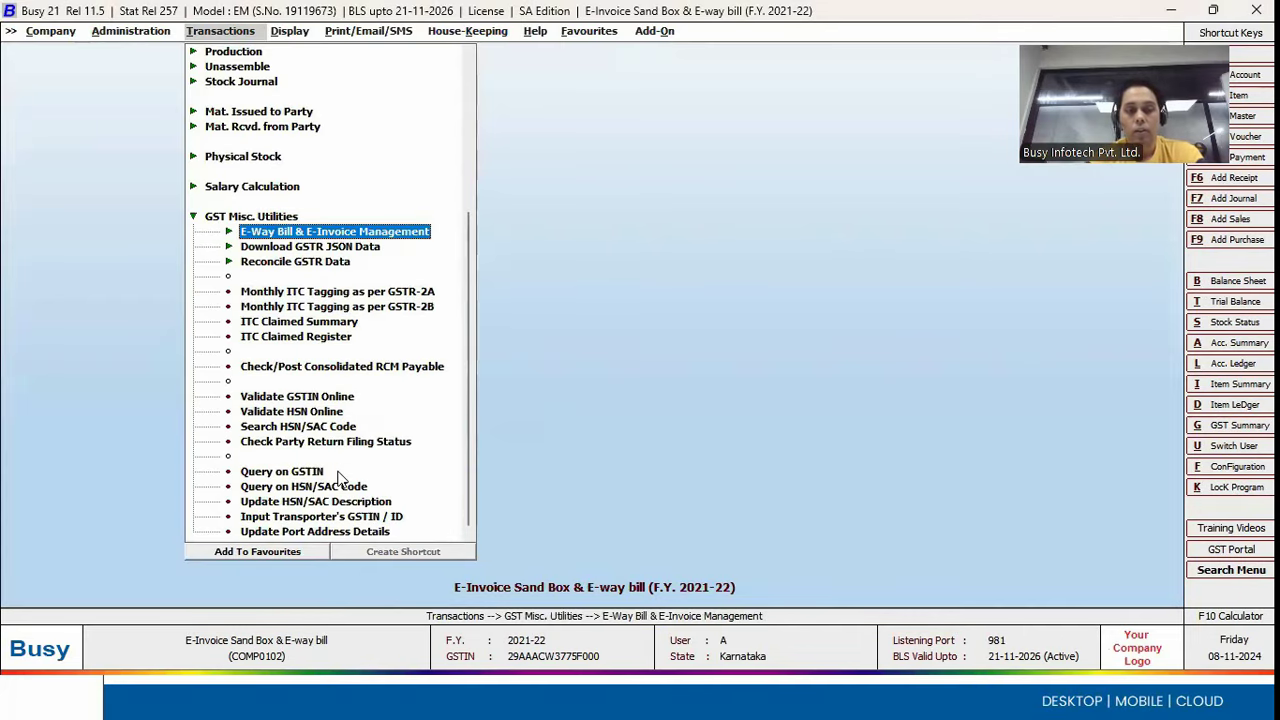
{"action": "key", "text": "Escape"}
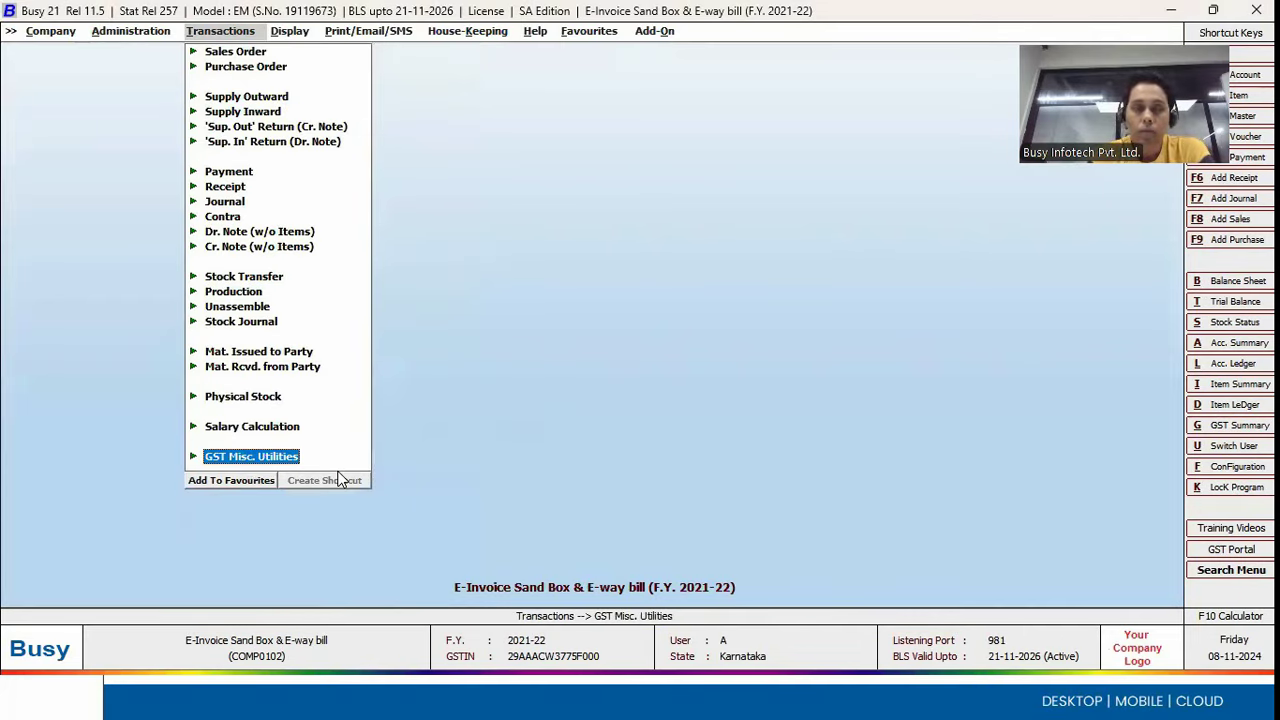
Step: Switch to the slide presentation on e-way bill and e-invoice requirements and advance to the next slide
{"action": "key", "text": "alt+Tab"}
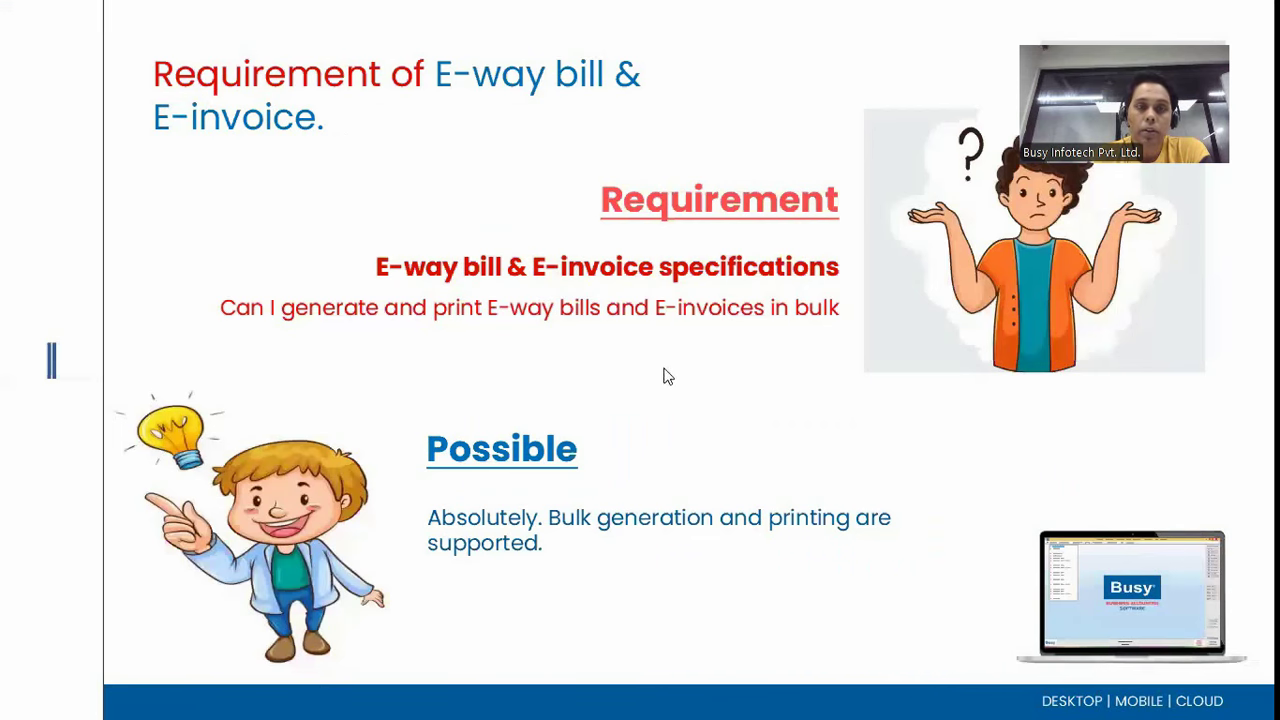
{"action": "left_click", "coordinate": [658, 367]}
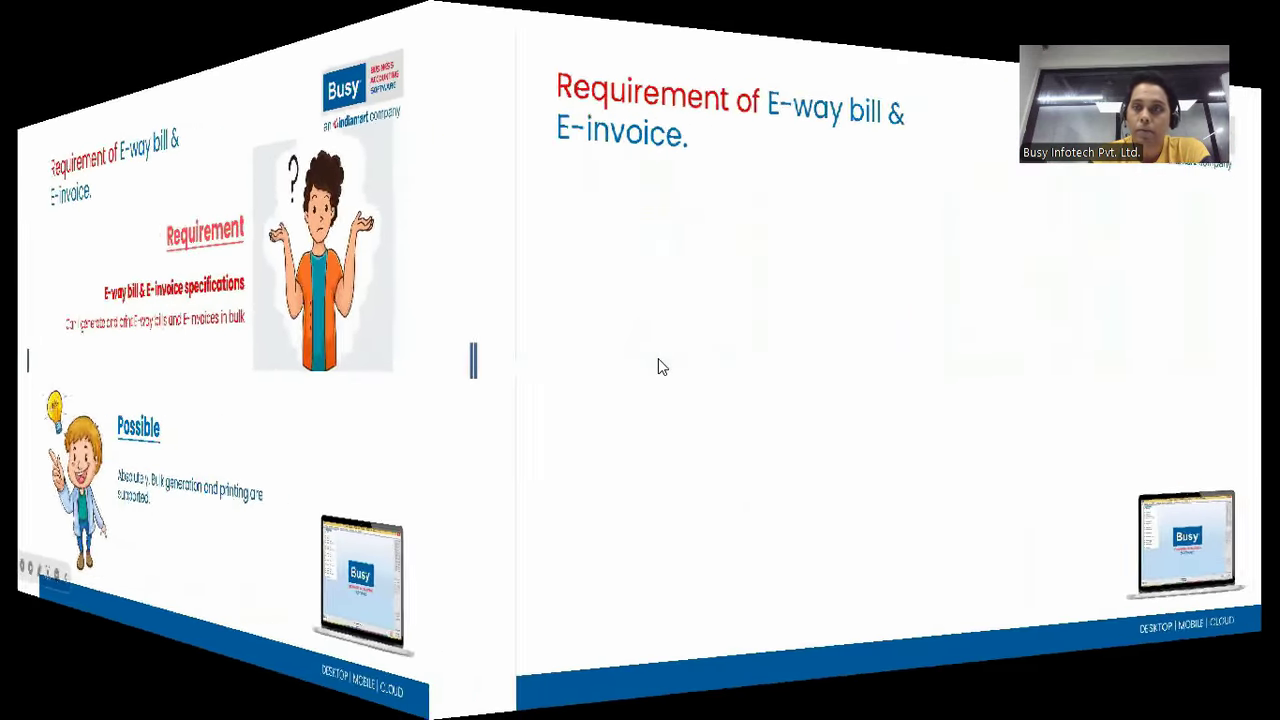